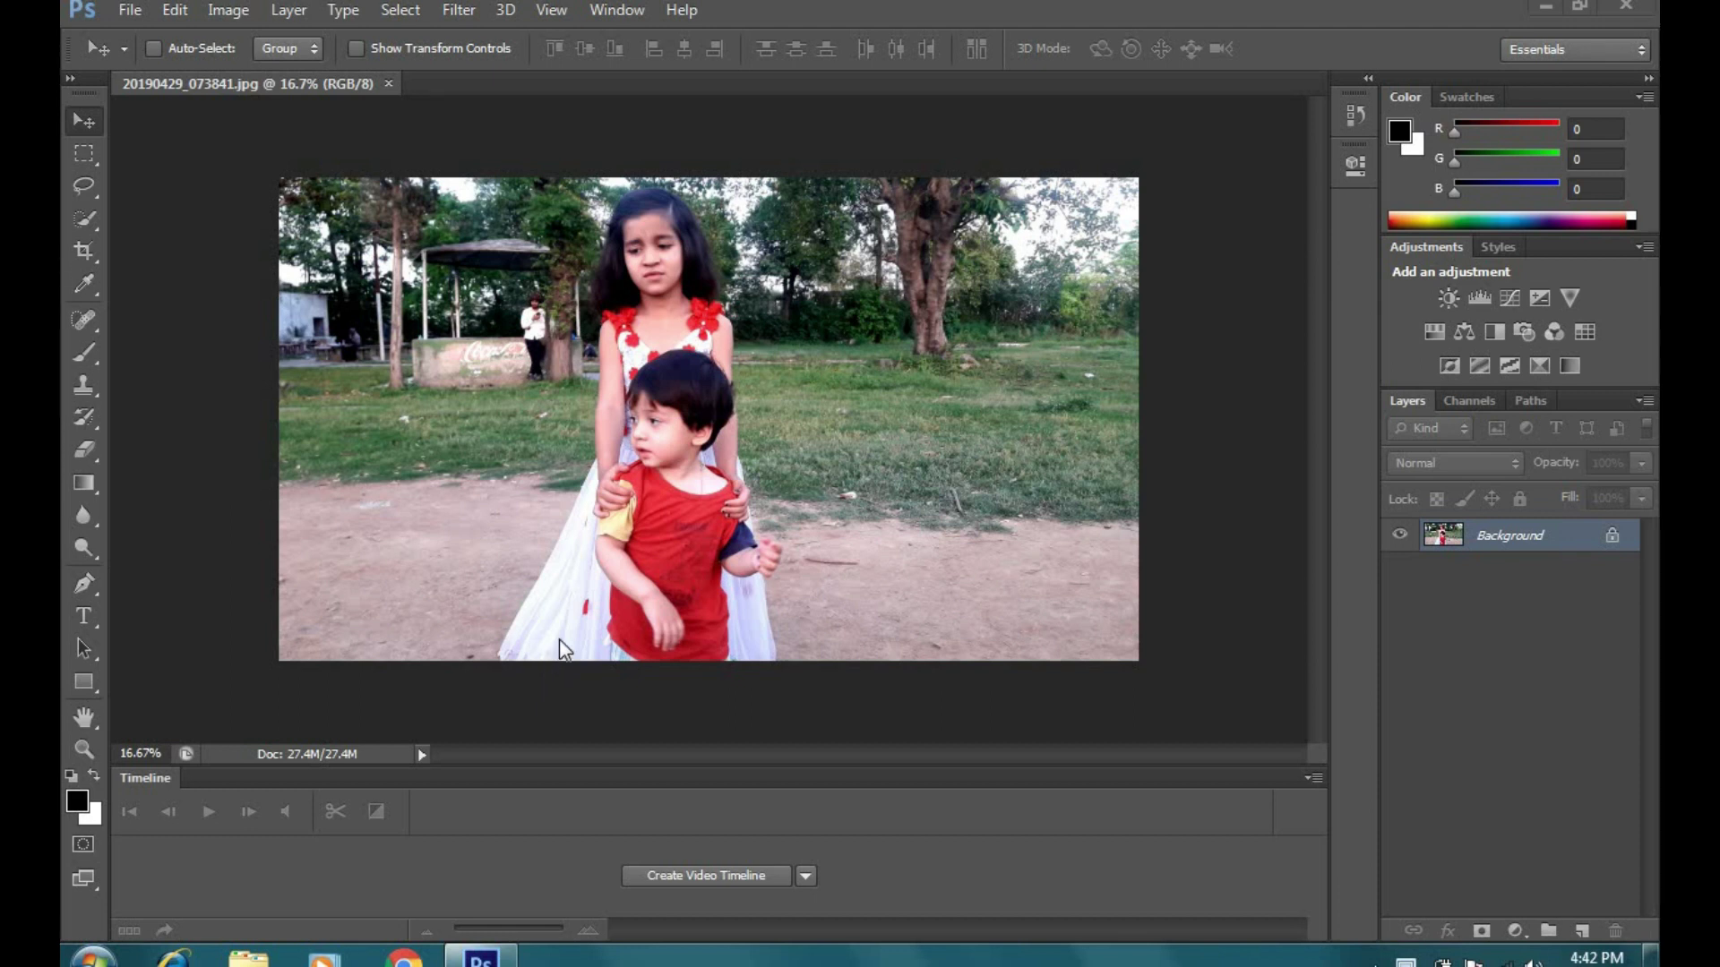
Draw a rectangular crop and shrink it to frame both children chest-up with the trees behind
click(91, 253)
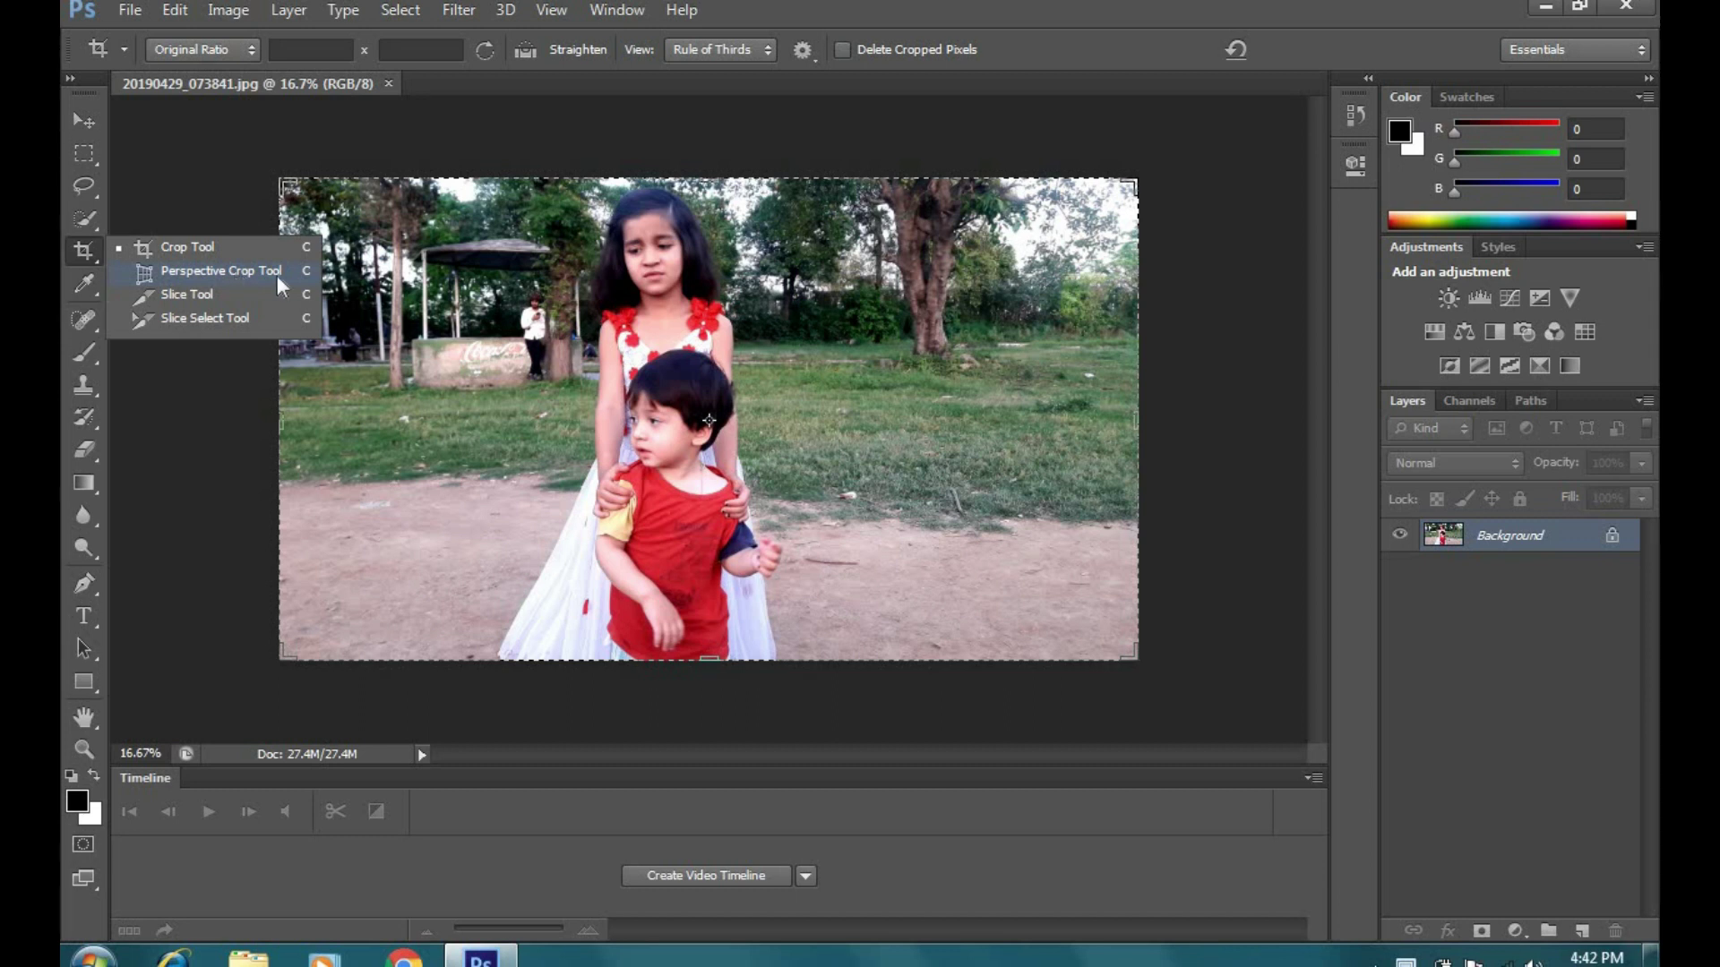
click(216, 169)
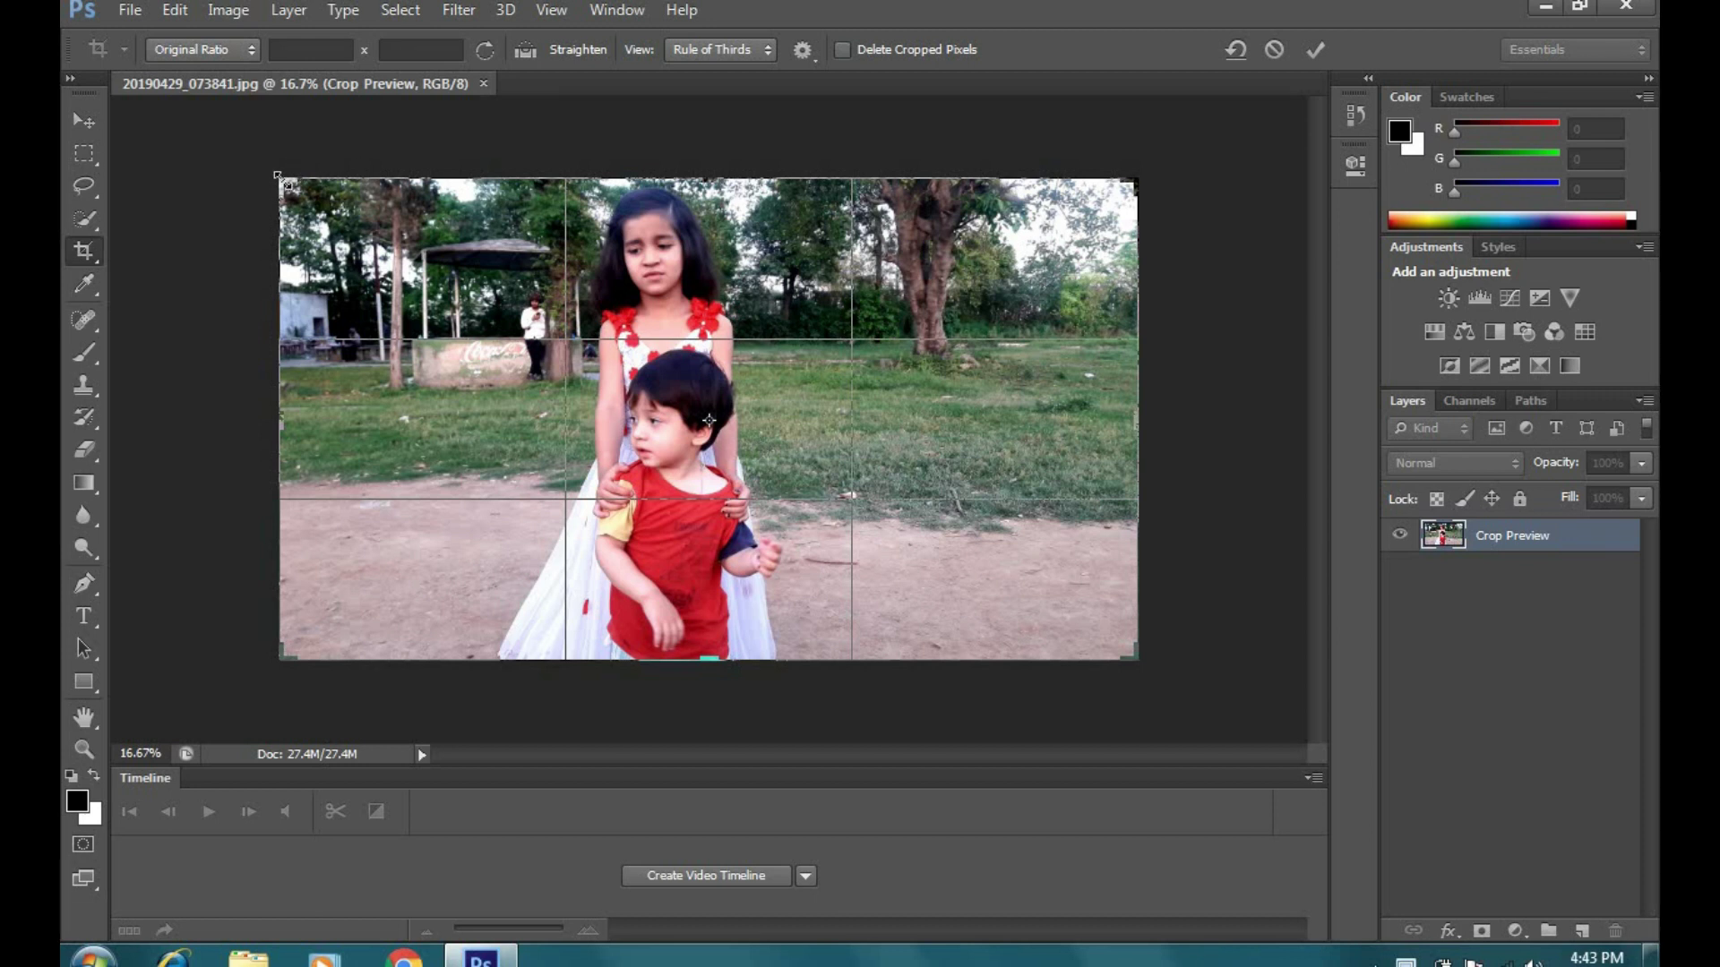
drag(286, 184, 409, 276)
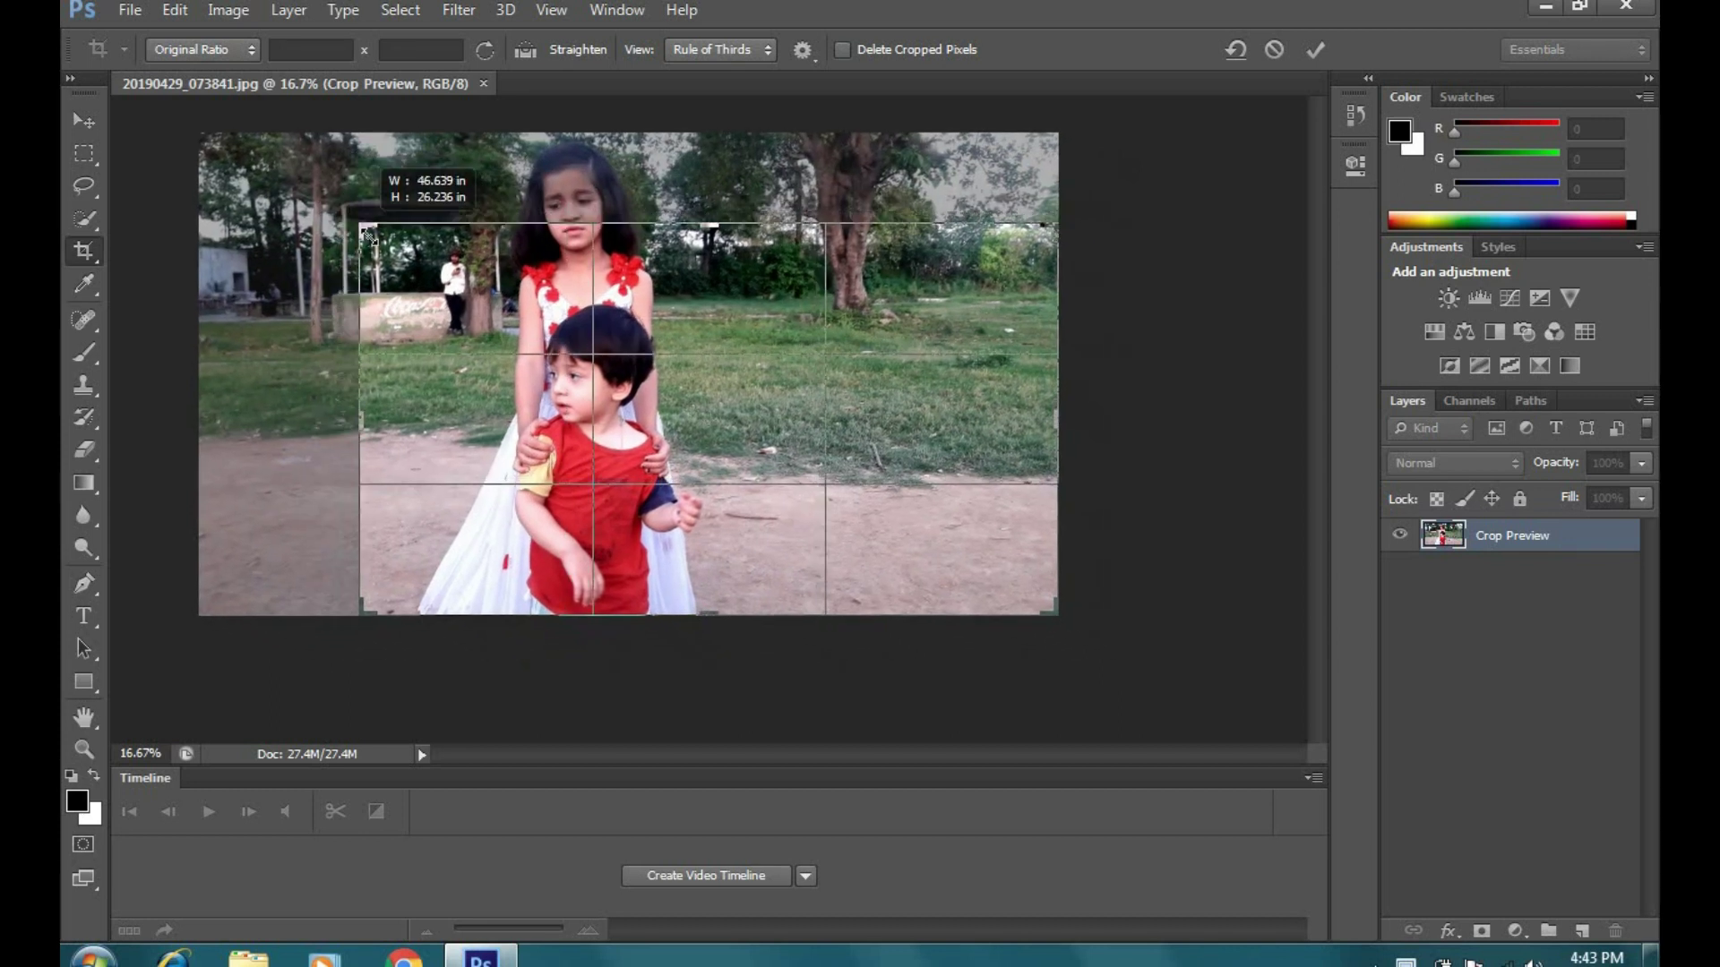
mouse_move(540, 373)
mouse_down()
mouse_move(667, 497)
mouse_move(666, 470)
mouse_up()
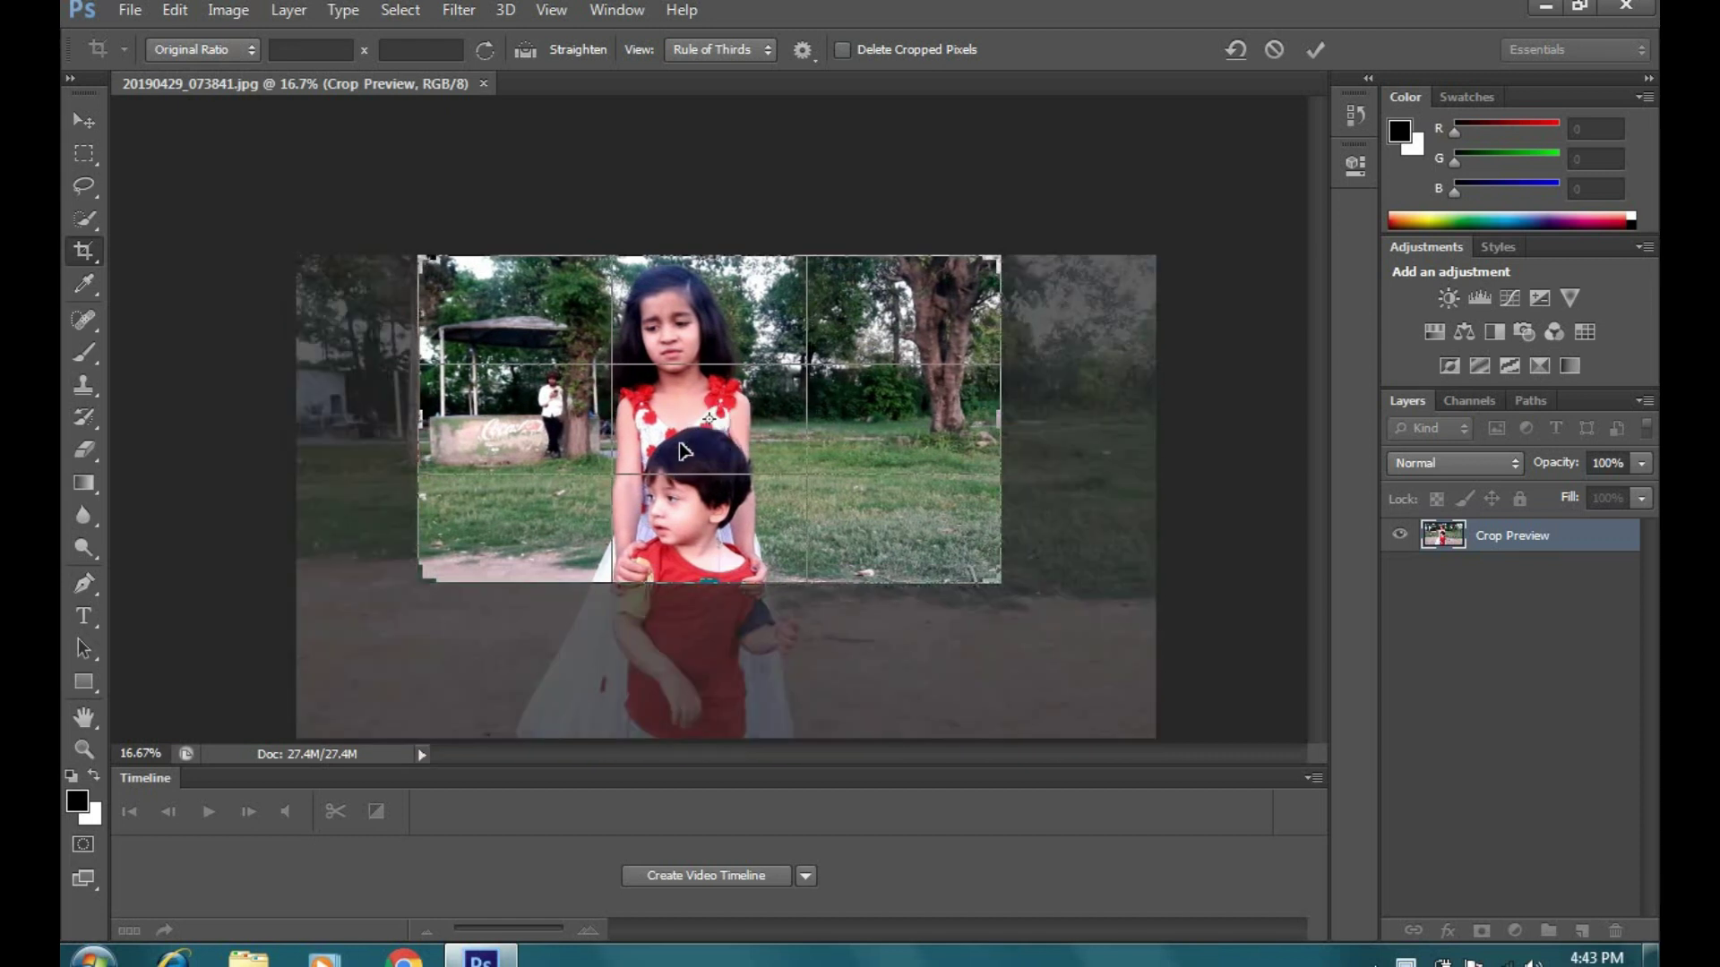
Commit the crop, extend it upward and commit again, then reset to Unconstrained and undo to the original
key(Return)
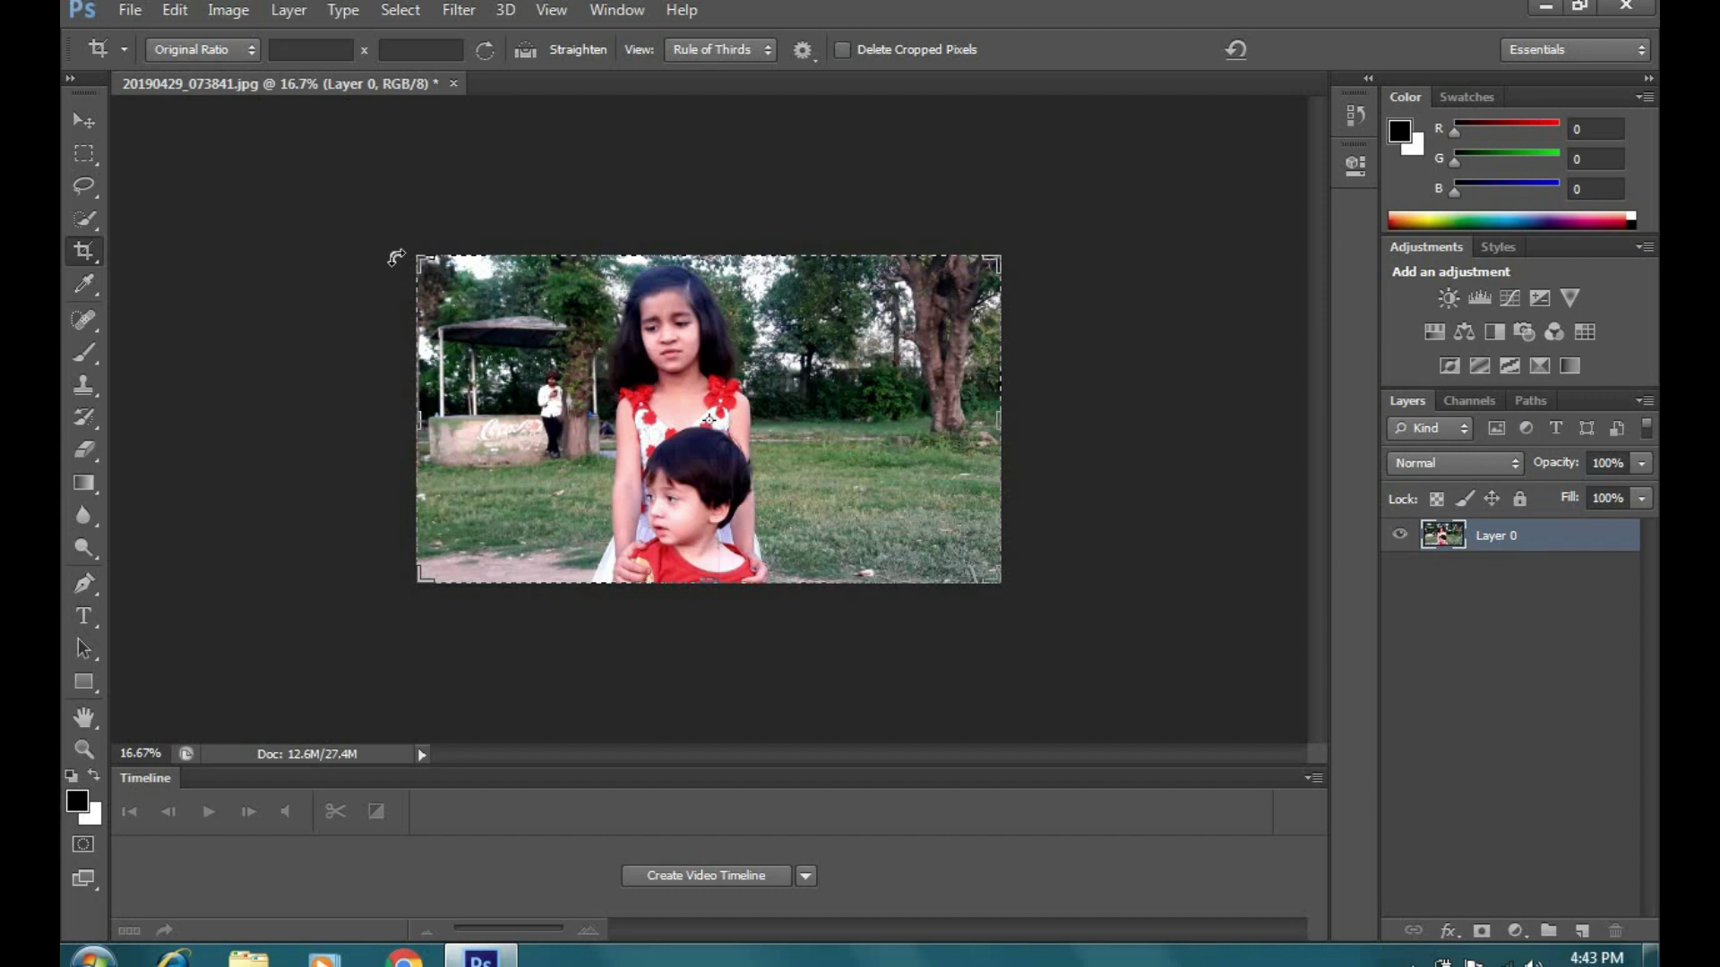
mouse_move(421, 260)
mouse_down()
mouse_move(505, 174)
mouse_move(400, 162)
mouse_up()
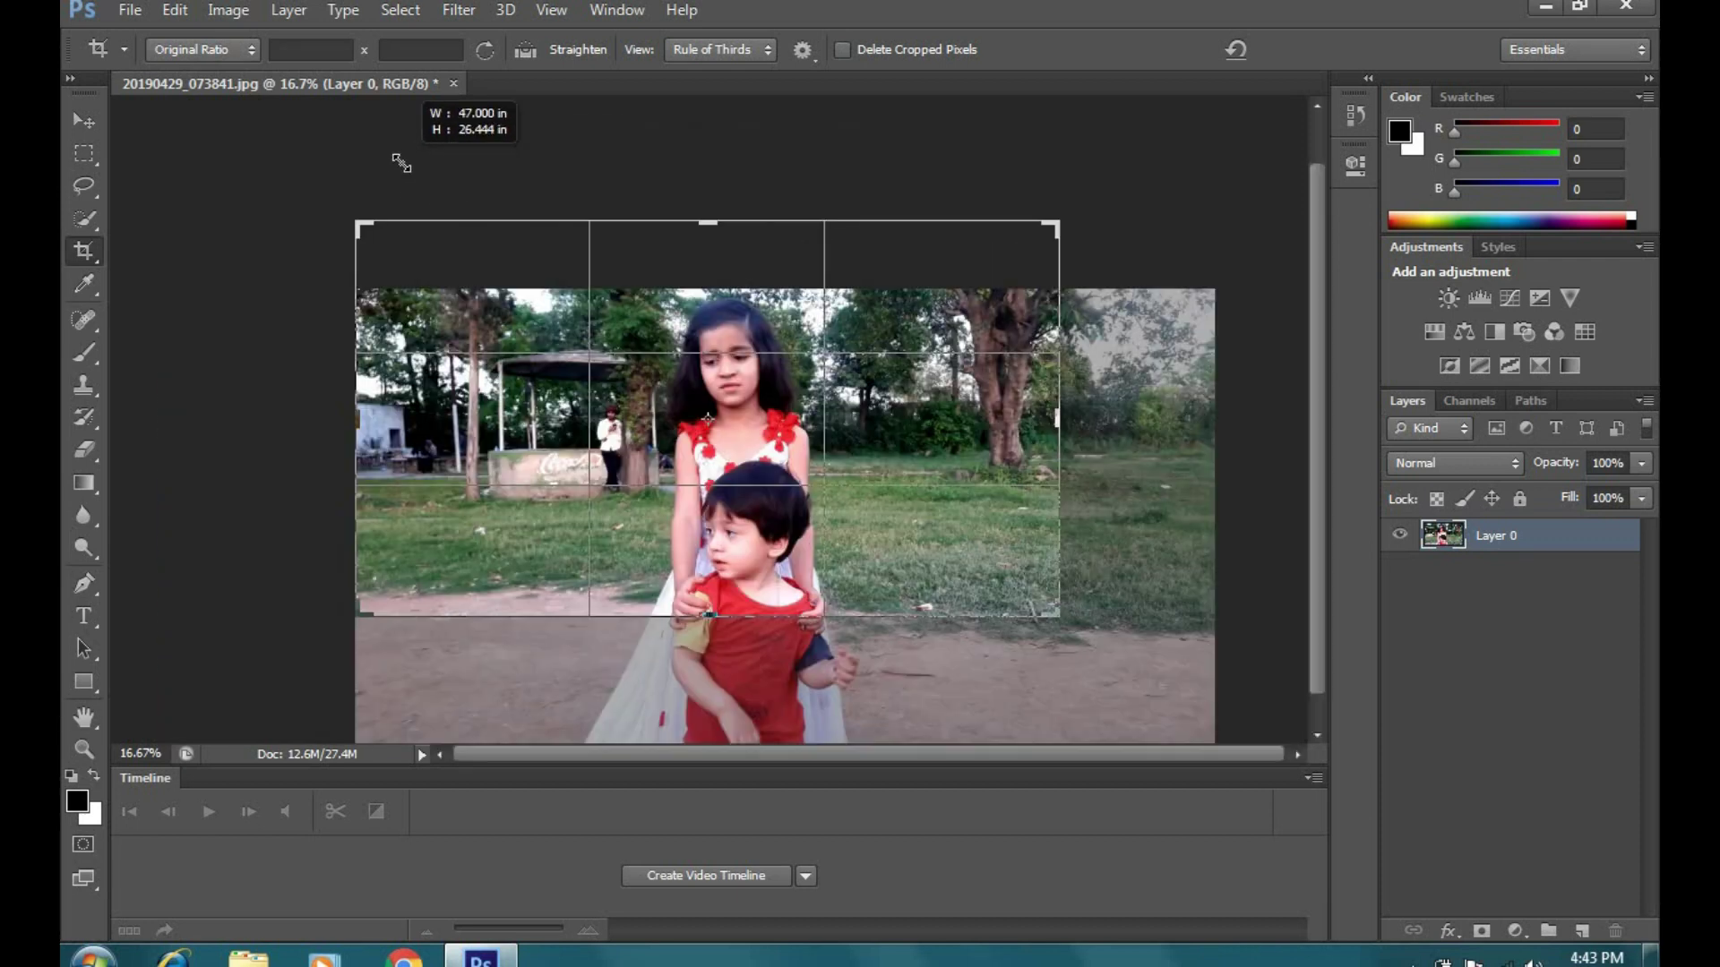
key(Return)
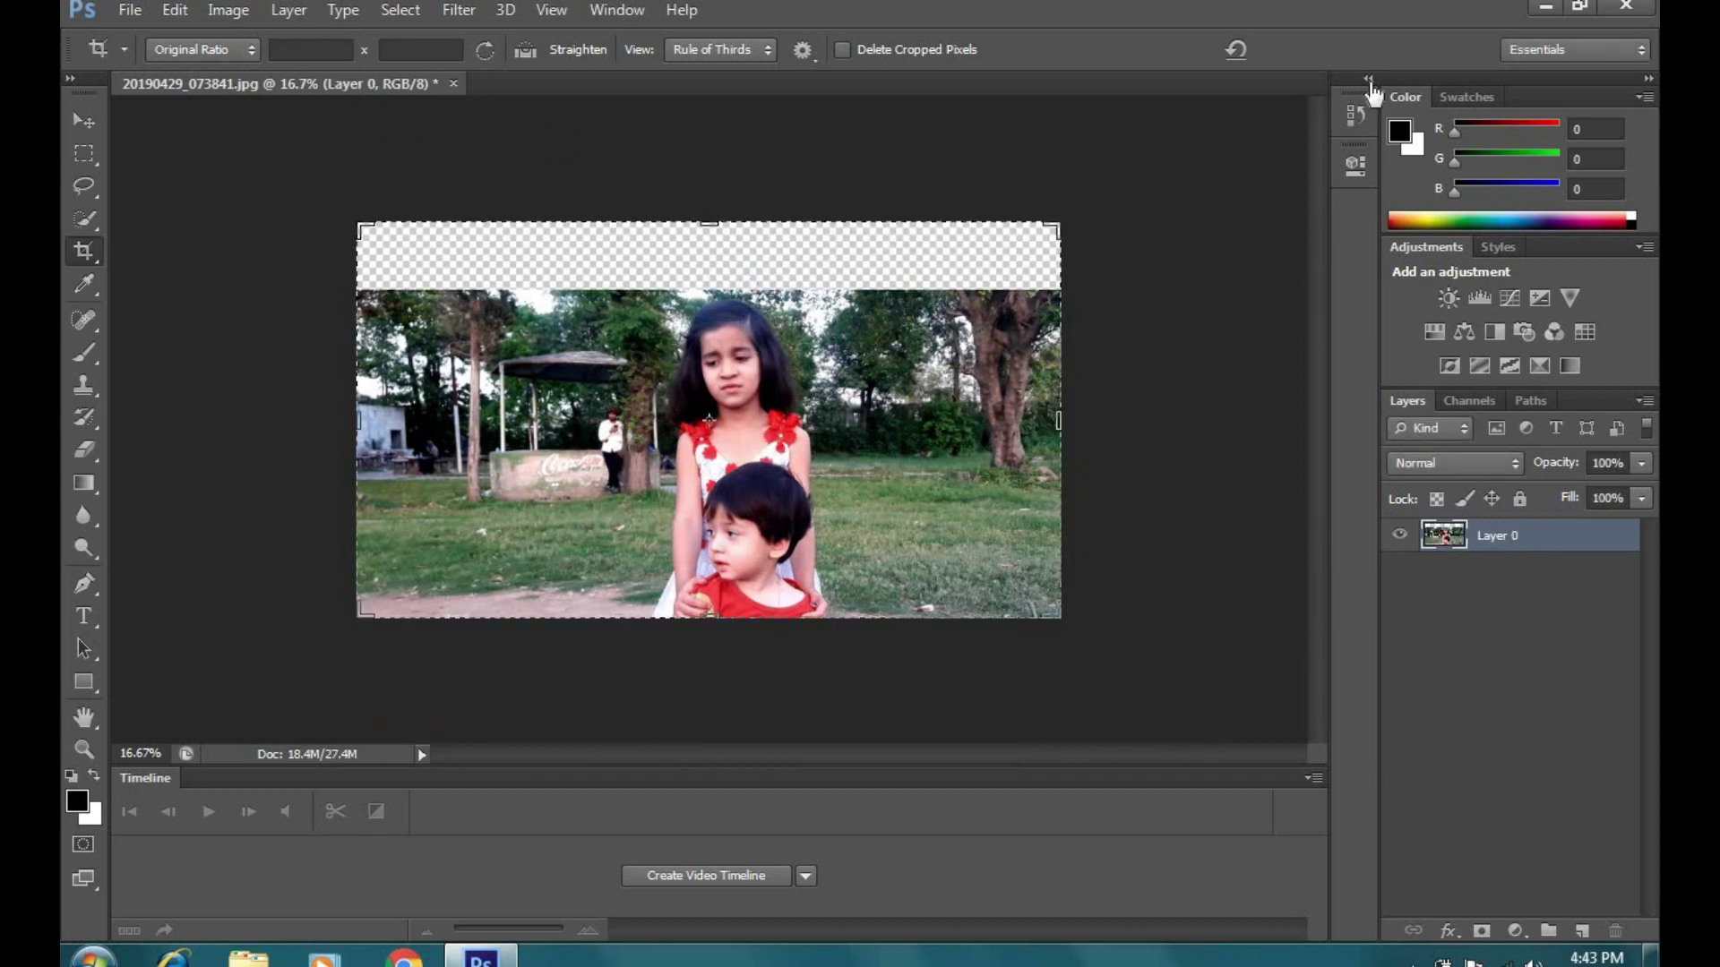
click(1235, 49)
key(ctrl+z)
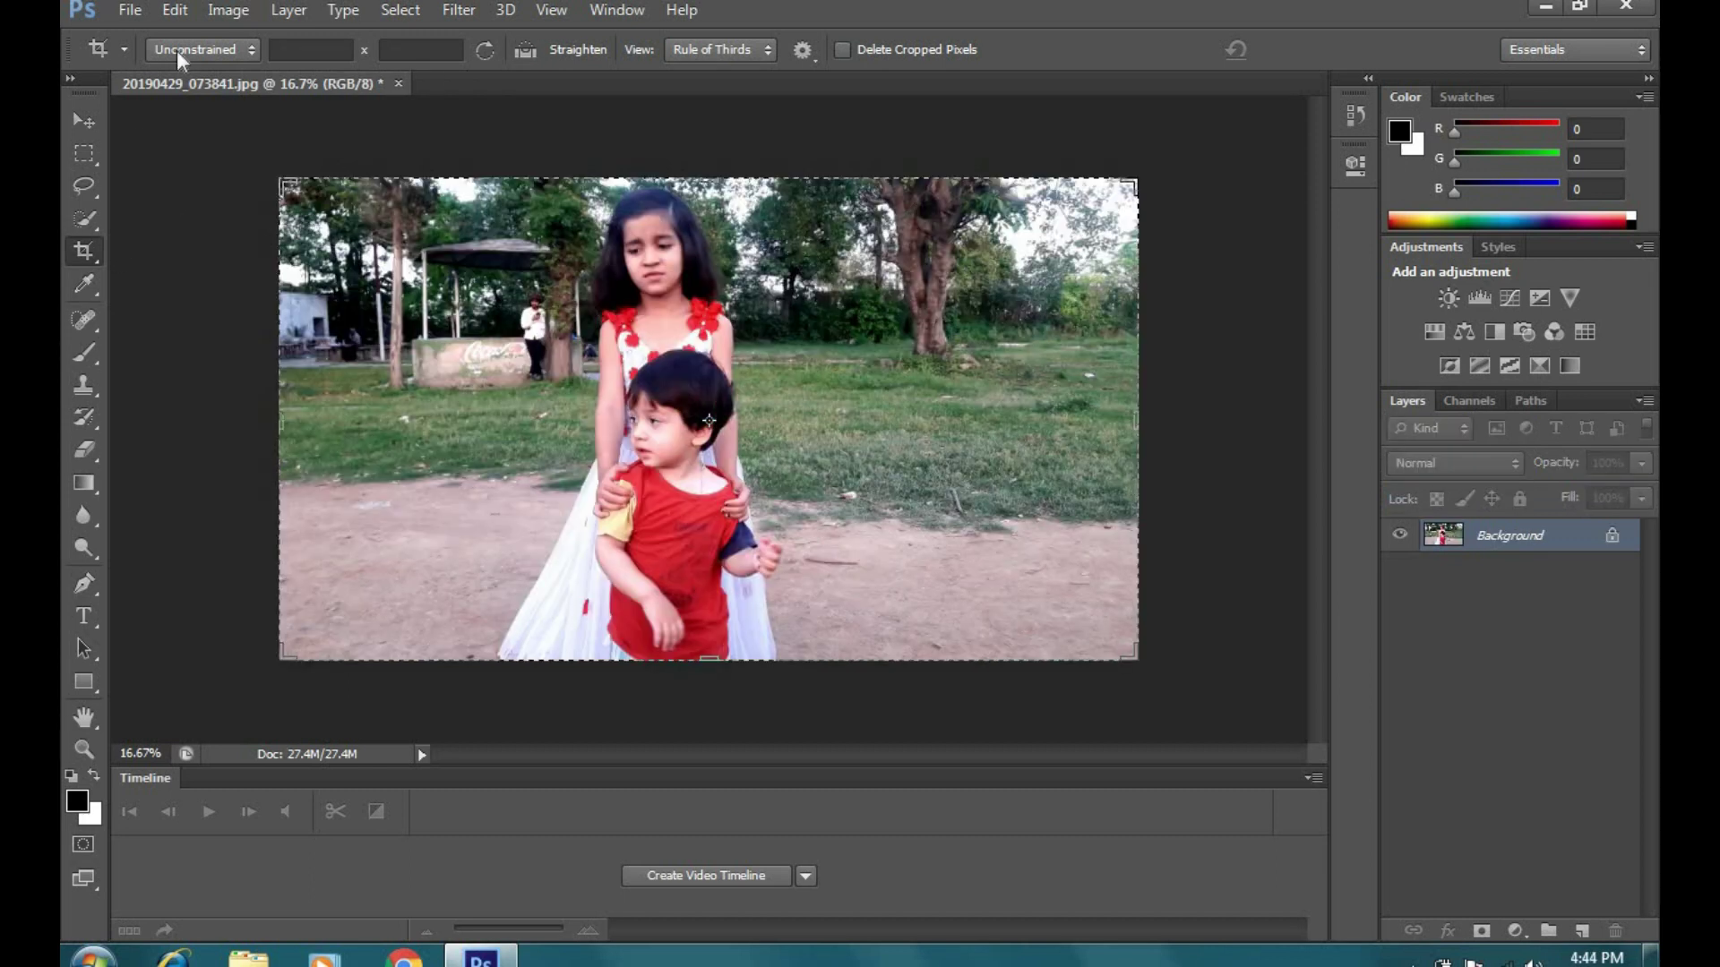
Use Original Ratio and frame a 45.069 × 25.347 in crop around the children and trees
click(177, 56)
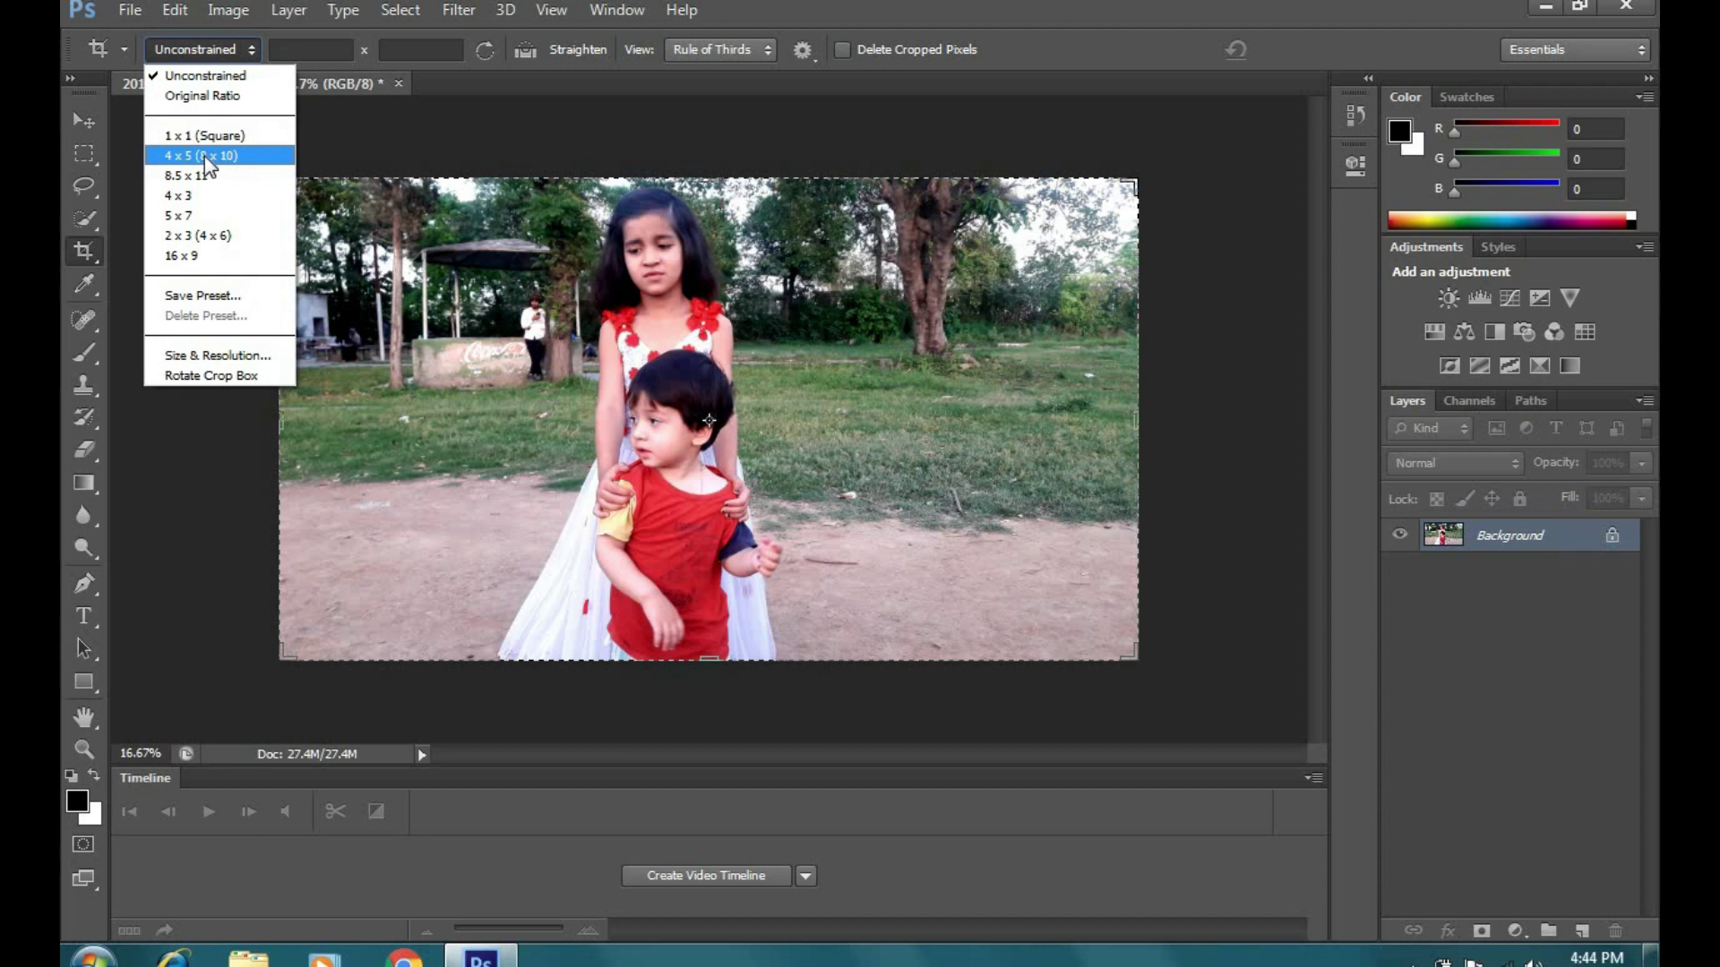
click(202, 96)
mouse_move(274, 182)
mouse_down()
mouse_move(409, 332)
mouse_move(399, 318)
mouse_up()
drag(583, 376, 651, 401)
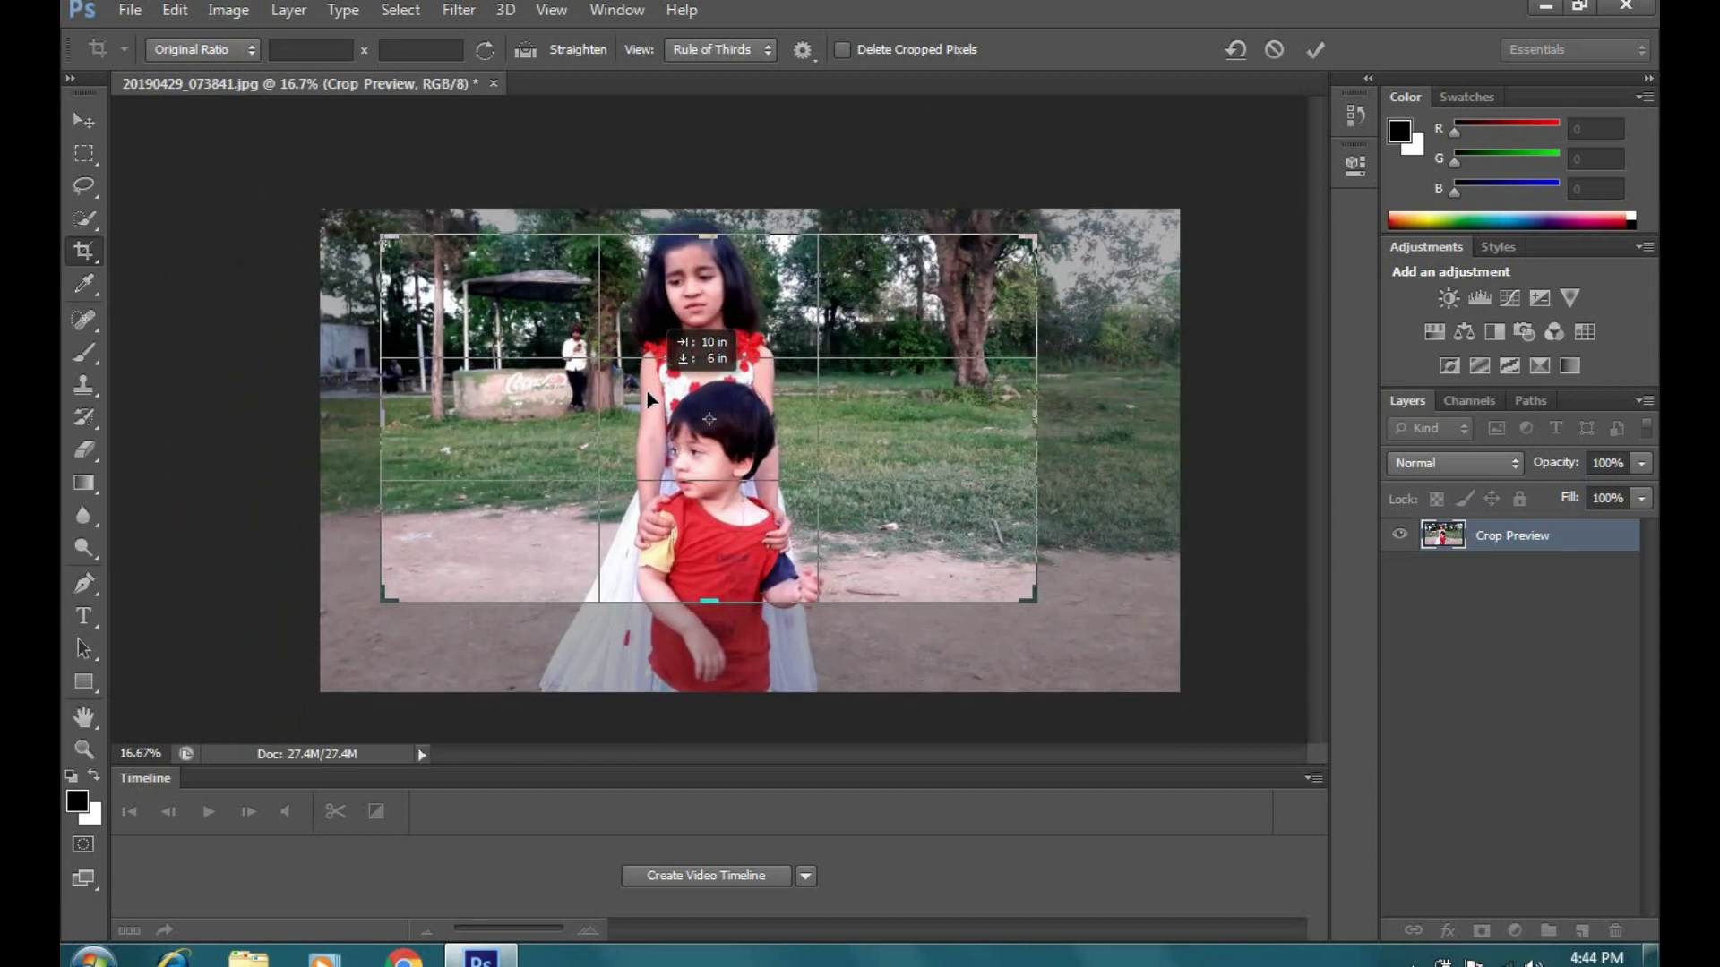
drag(651, 400, 645, 405)
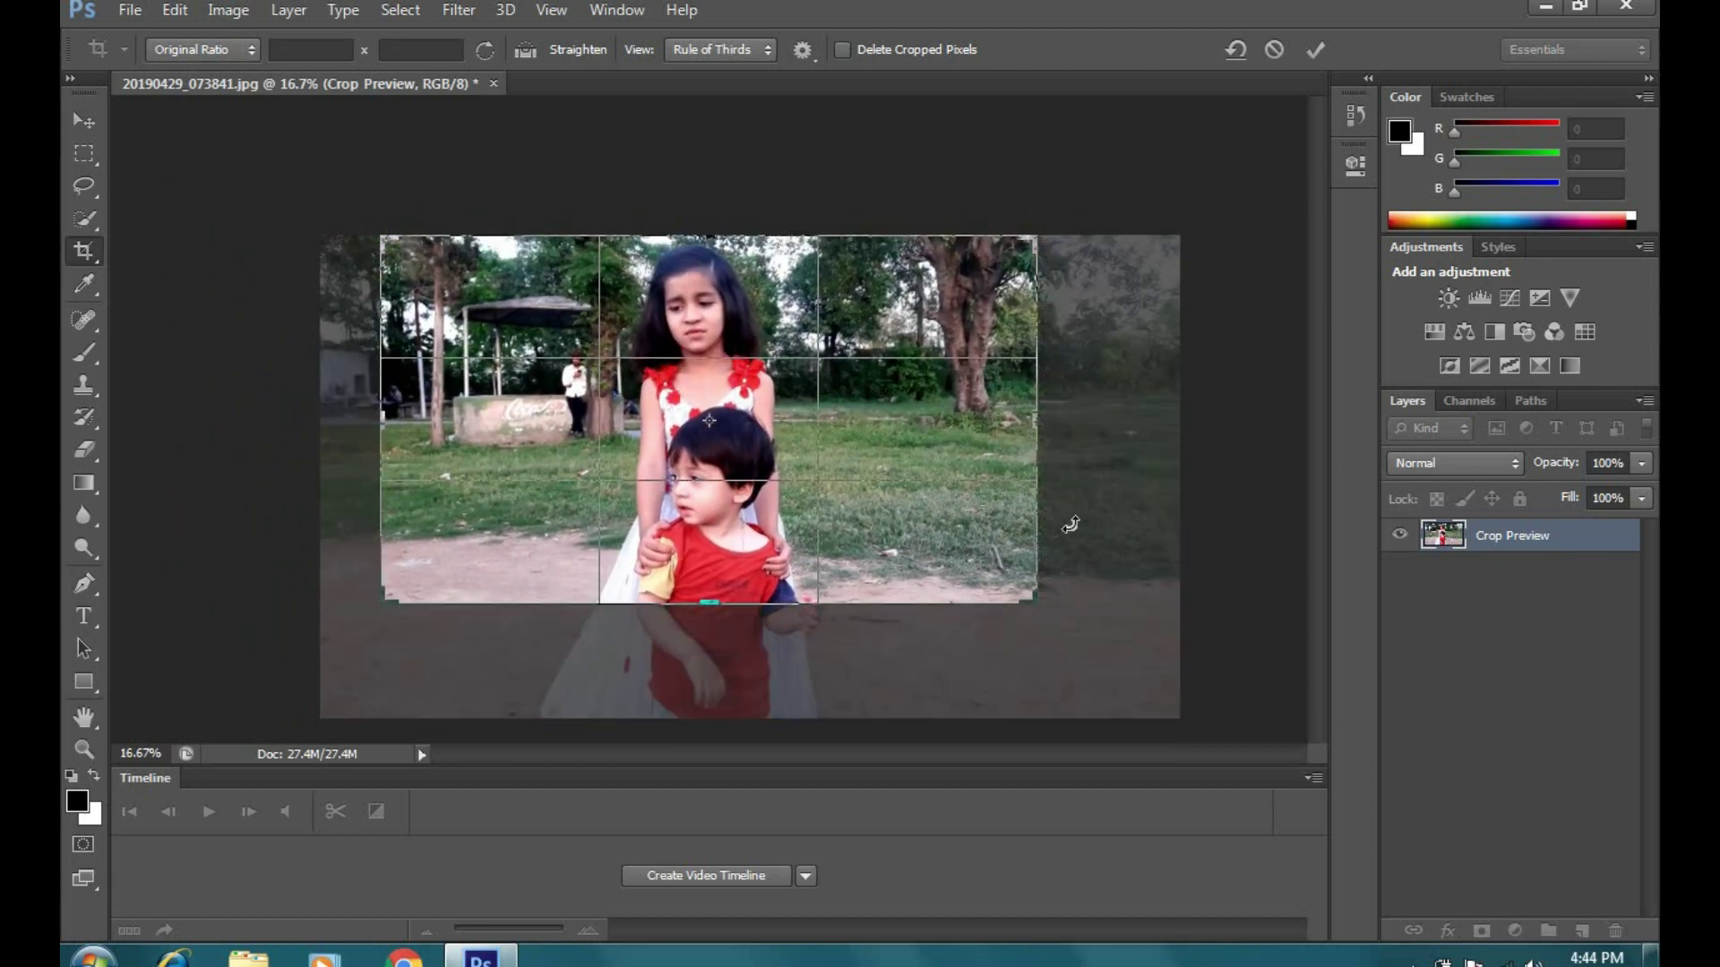
mouse_move(1042, 603)
mouse_down()
mouse_move(1017, 637)
mouse_move(999, 612)
mouse_up()
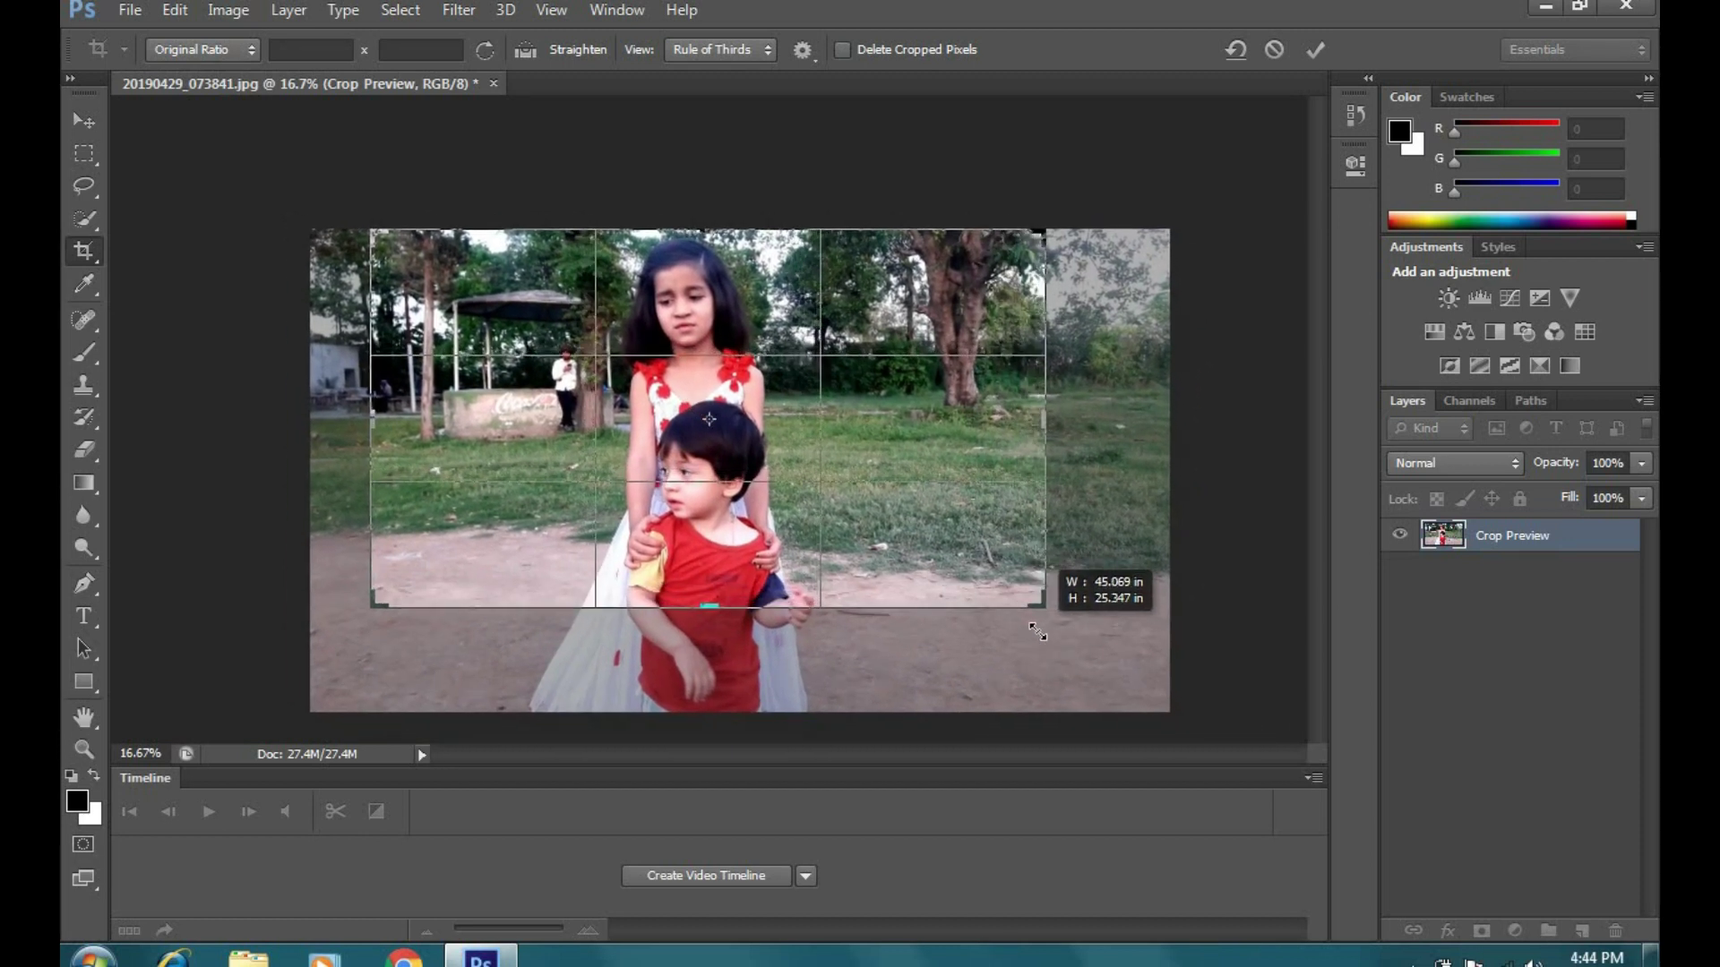
drag(998, 611, 1045, 603)
Switch to a 1 x 1 (Square) crop, 25.347 in per side, framing both children
click(244, 52)
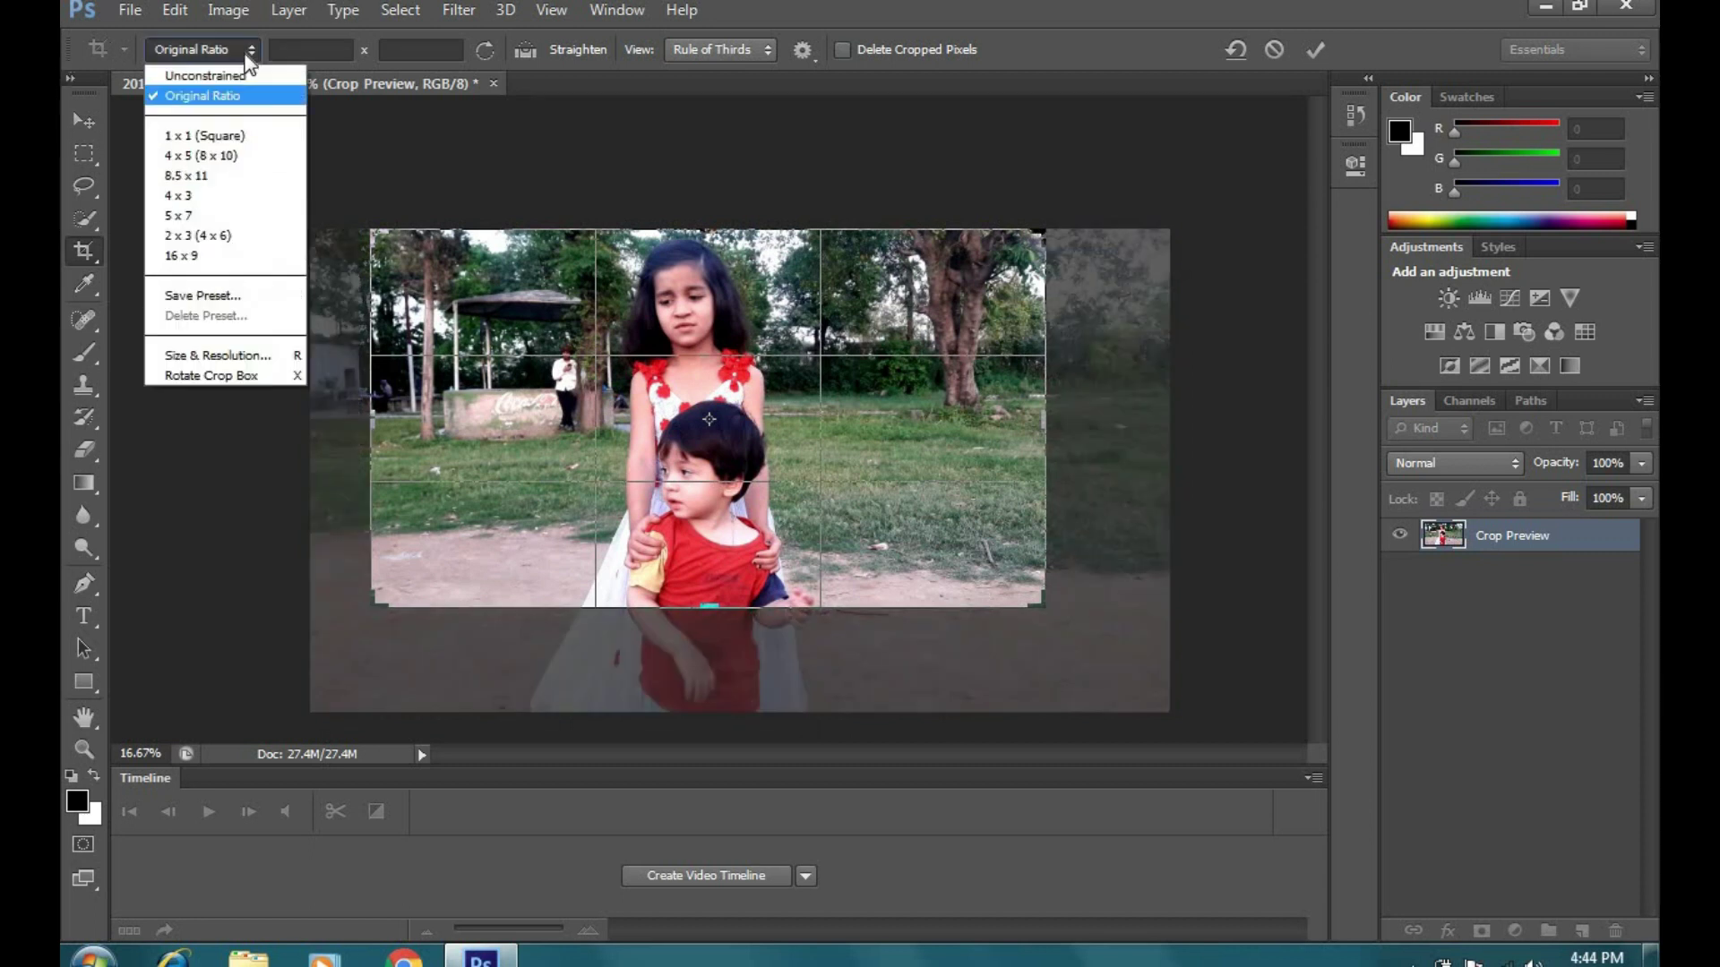
click(234, 138)
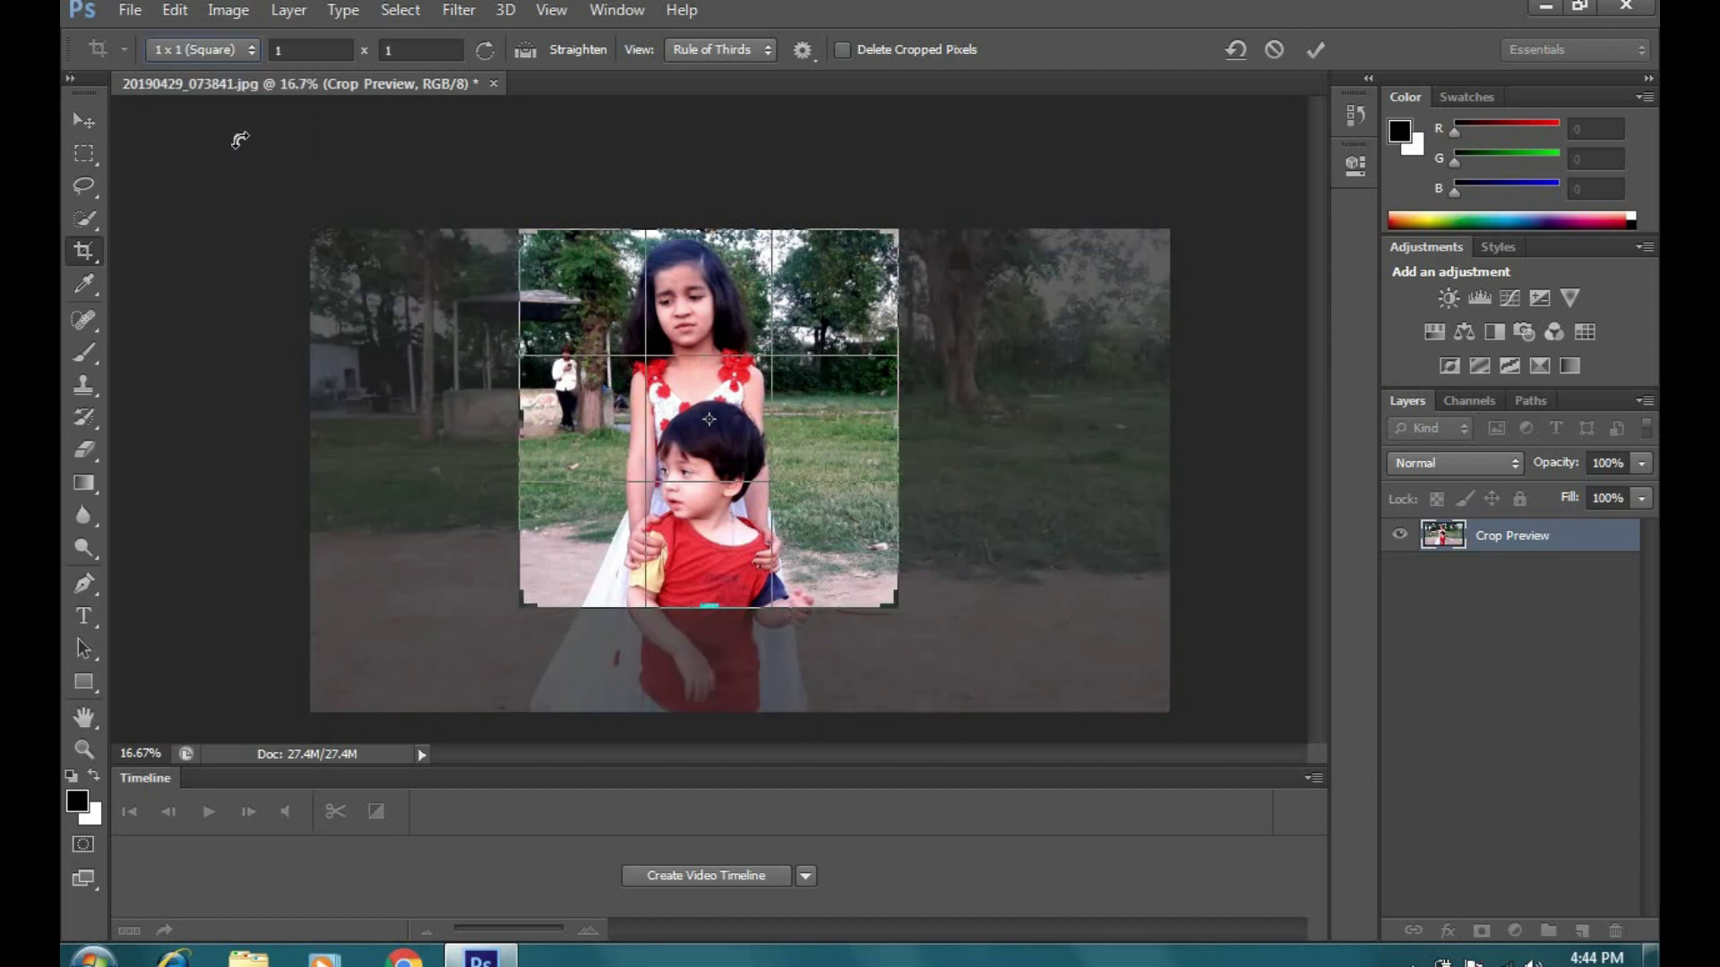
mouse_move(792, 401)
mouse_down()
mouse_move(944, 405)
mouse_move(824, 383)
mouse_up()
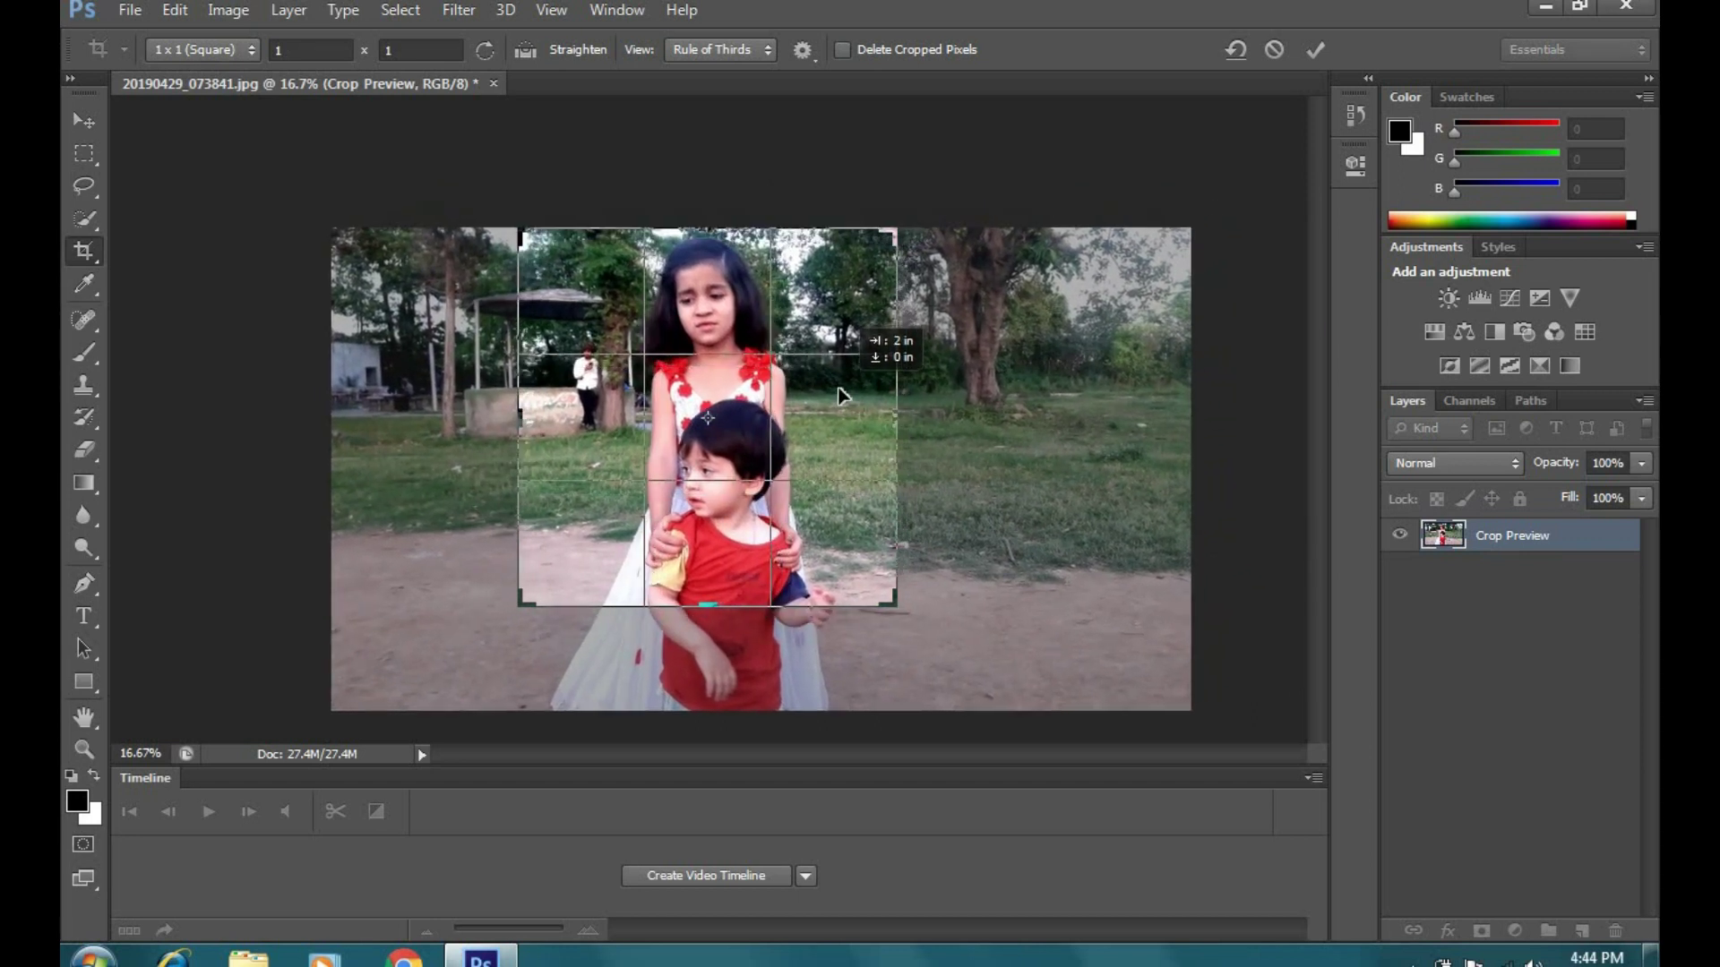
drag(824, 383, 846, 486)
drag(898, 611, 896, 609)
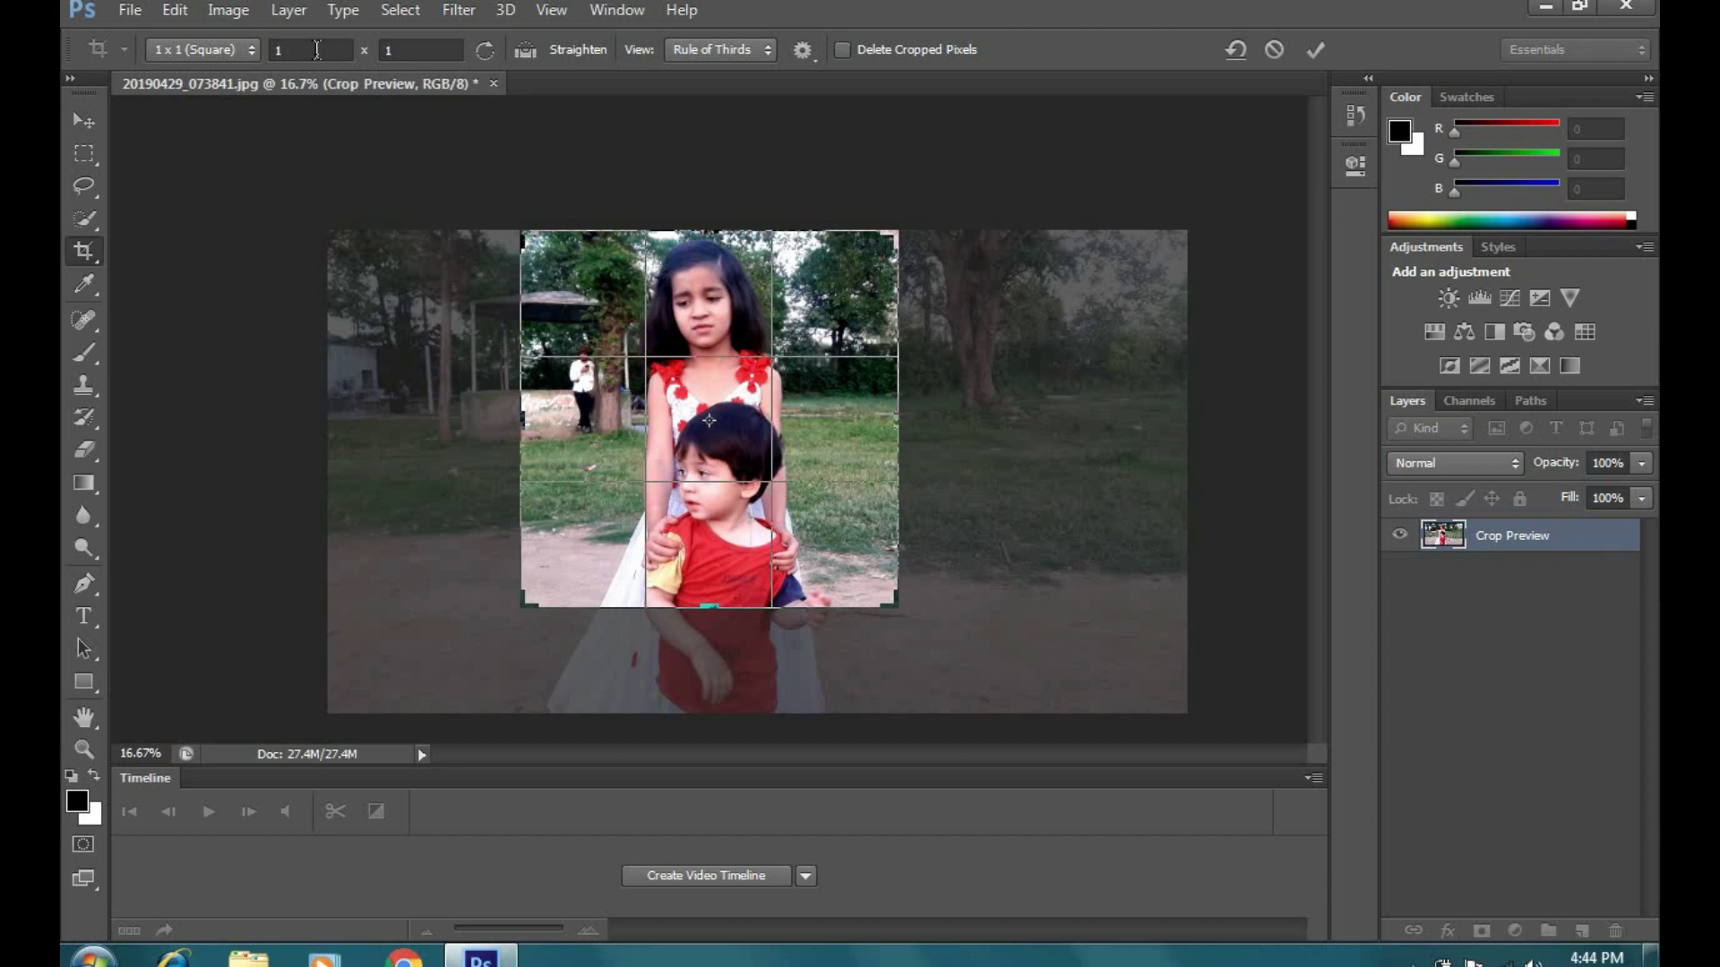
Switch to a 4 x 5 (8 x 10) crop, about 19.986 × 25.000 in, around both children
click(234, 49)
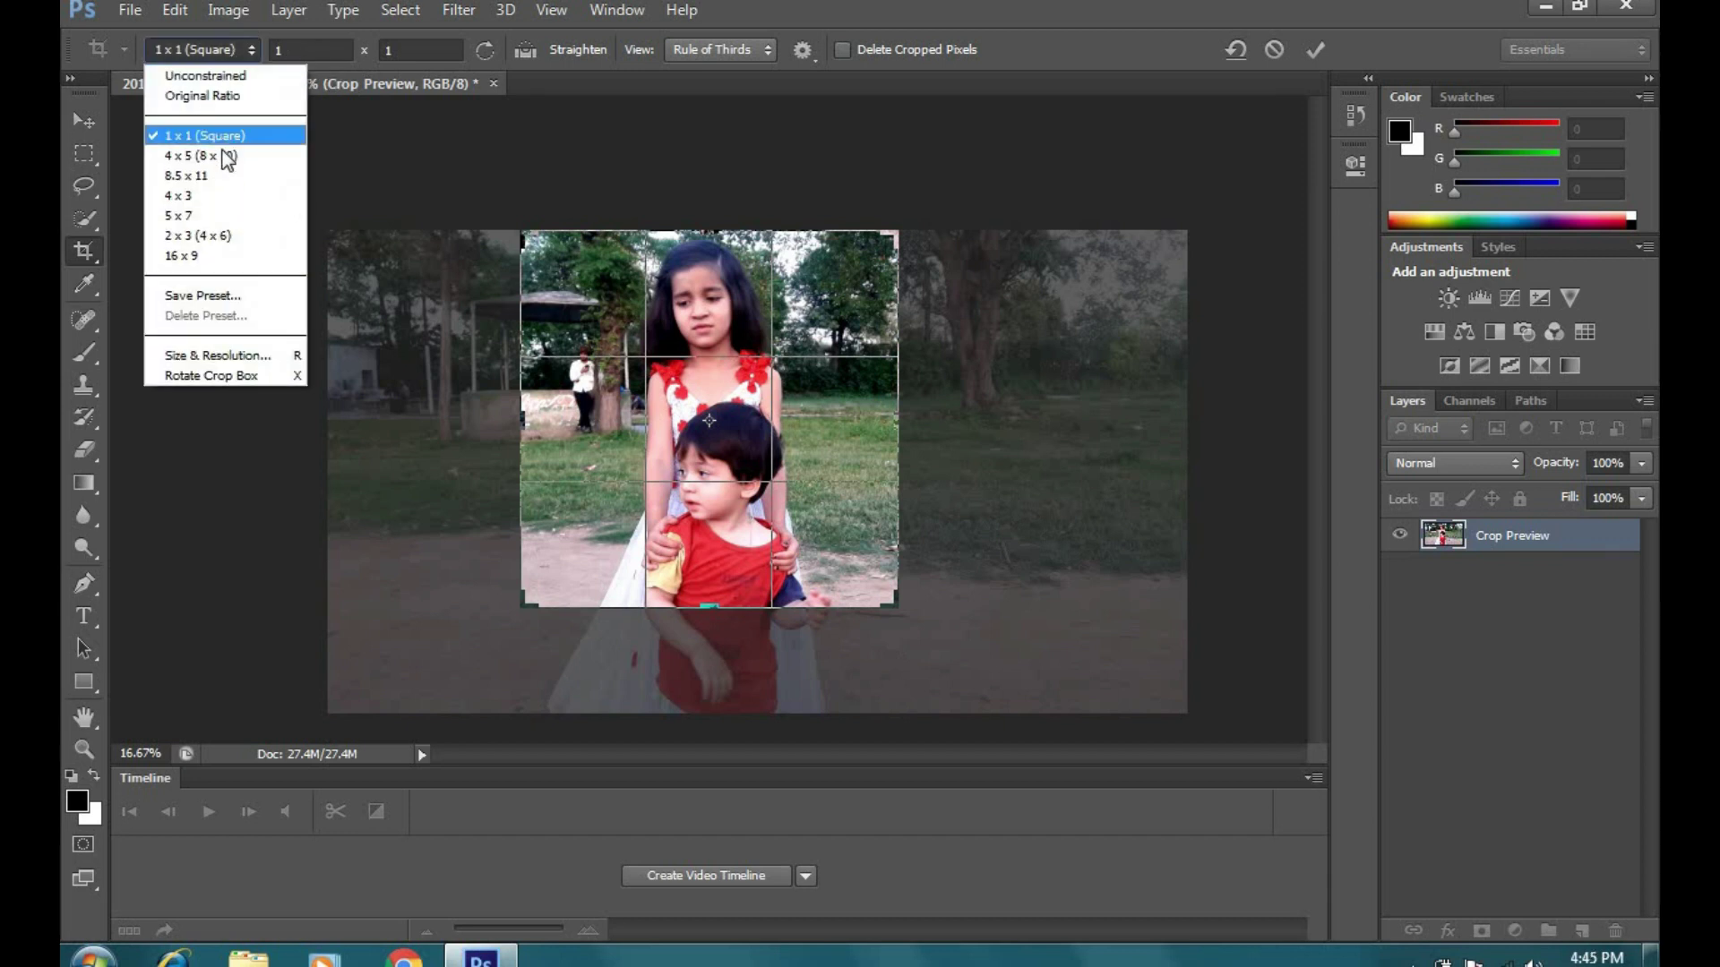
click(223, 155)
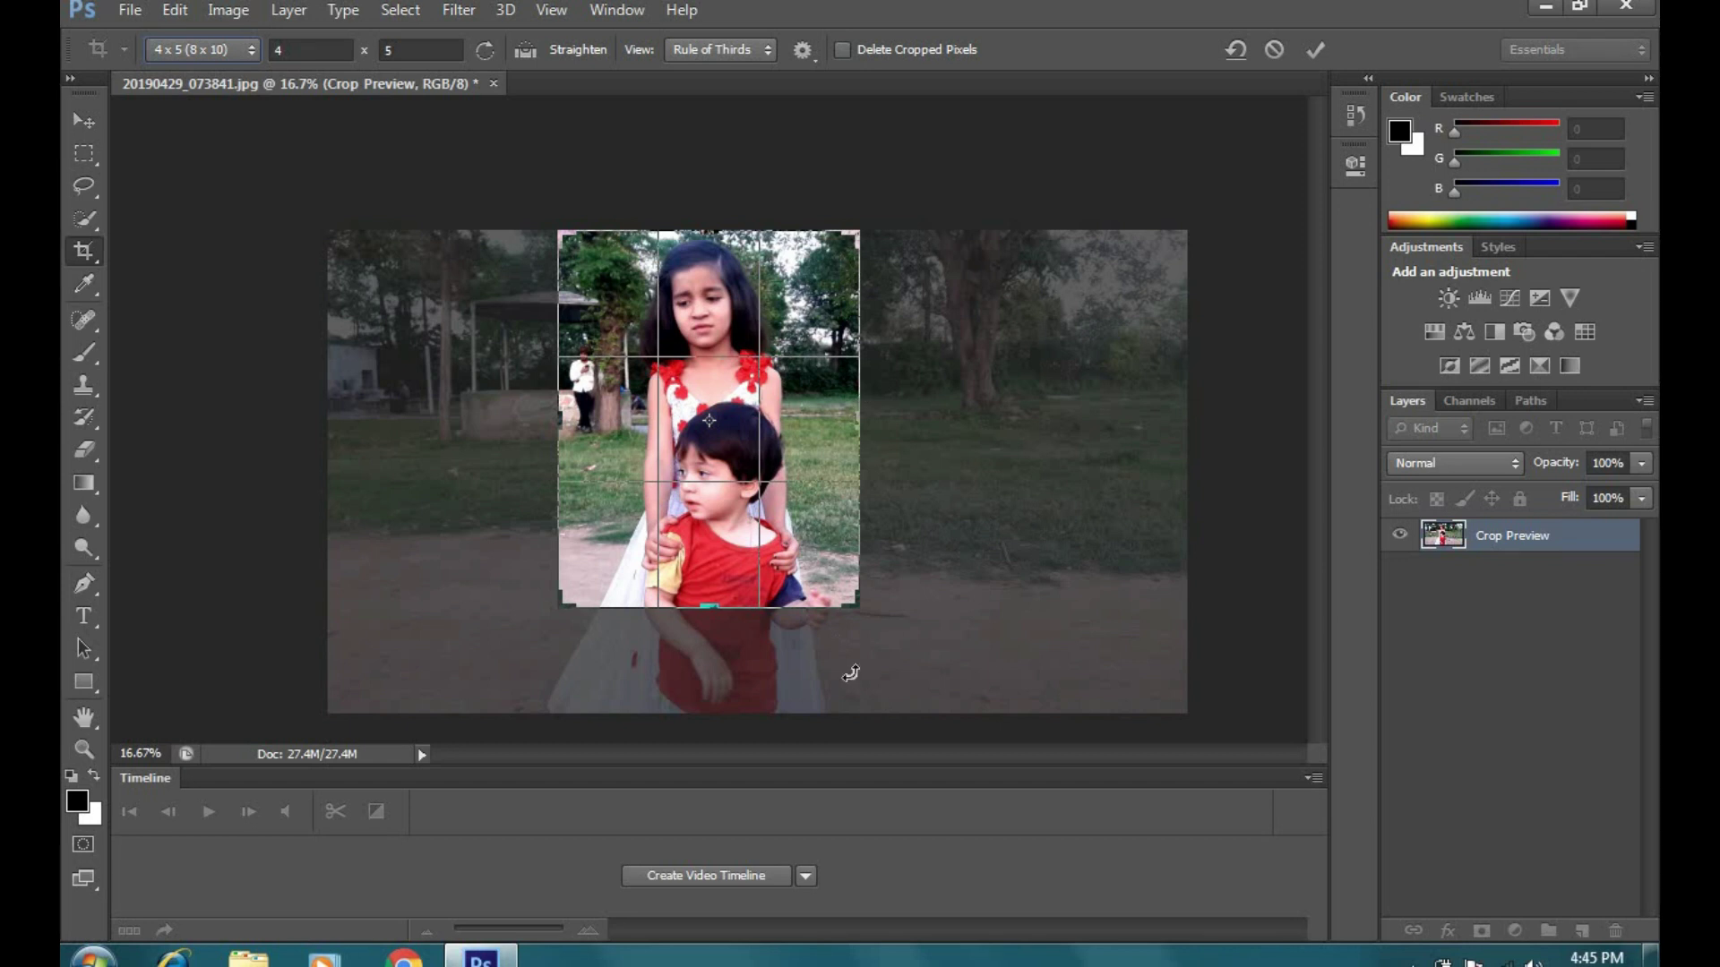
mouse_move(859, 608)
mouse_down()
mouse_move(894, 654)
mouse_move(838, 618)
mouse_up()
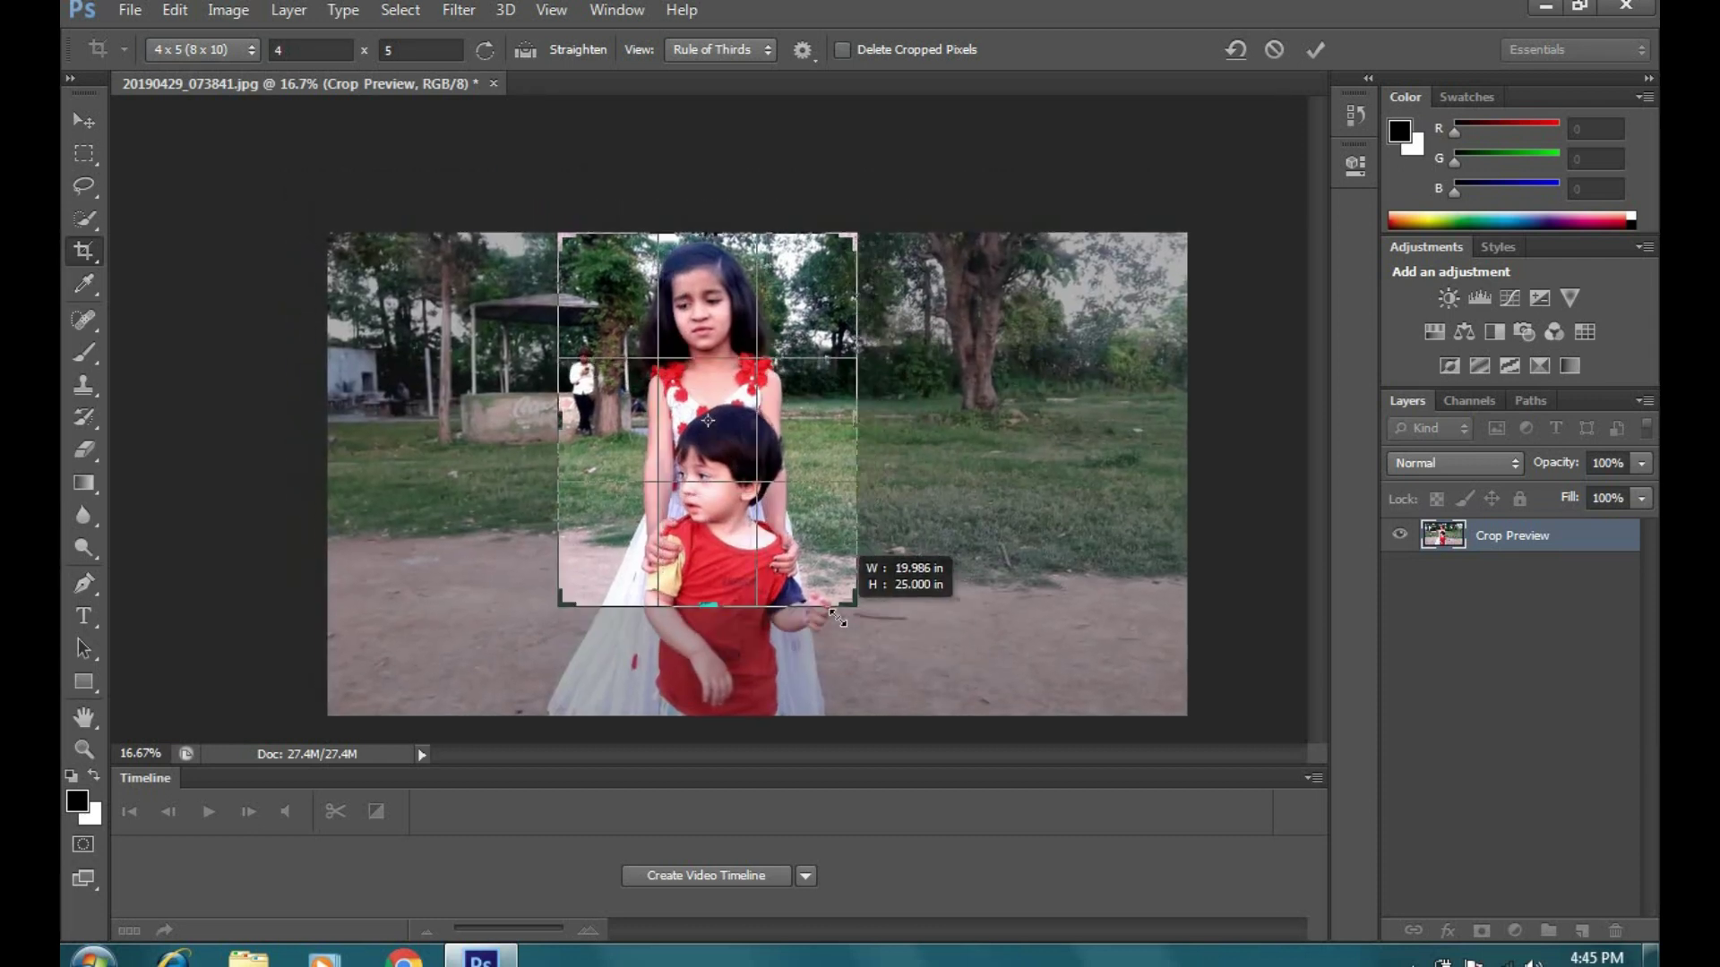
drag(660, 448, 660, 447)
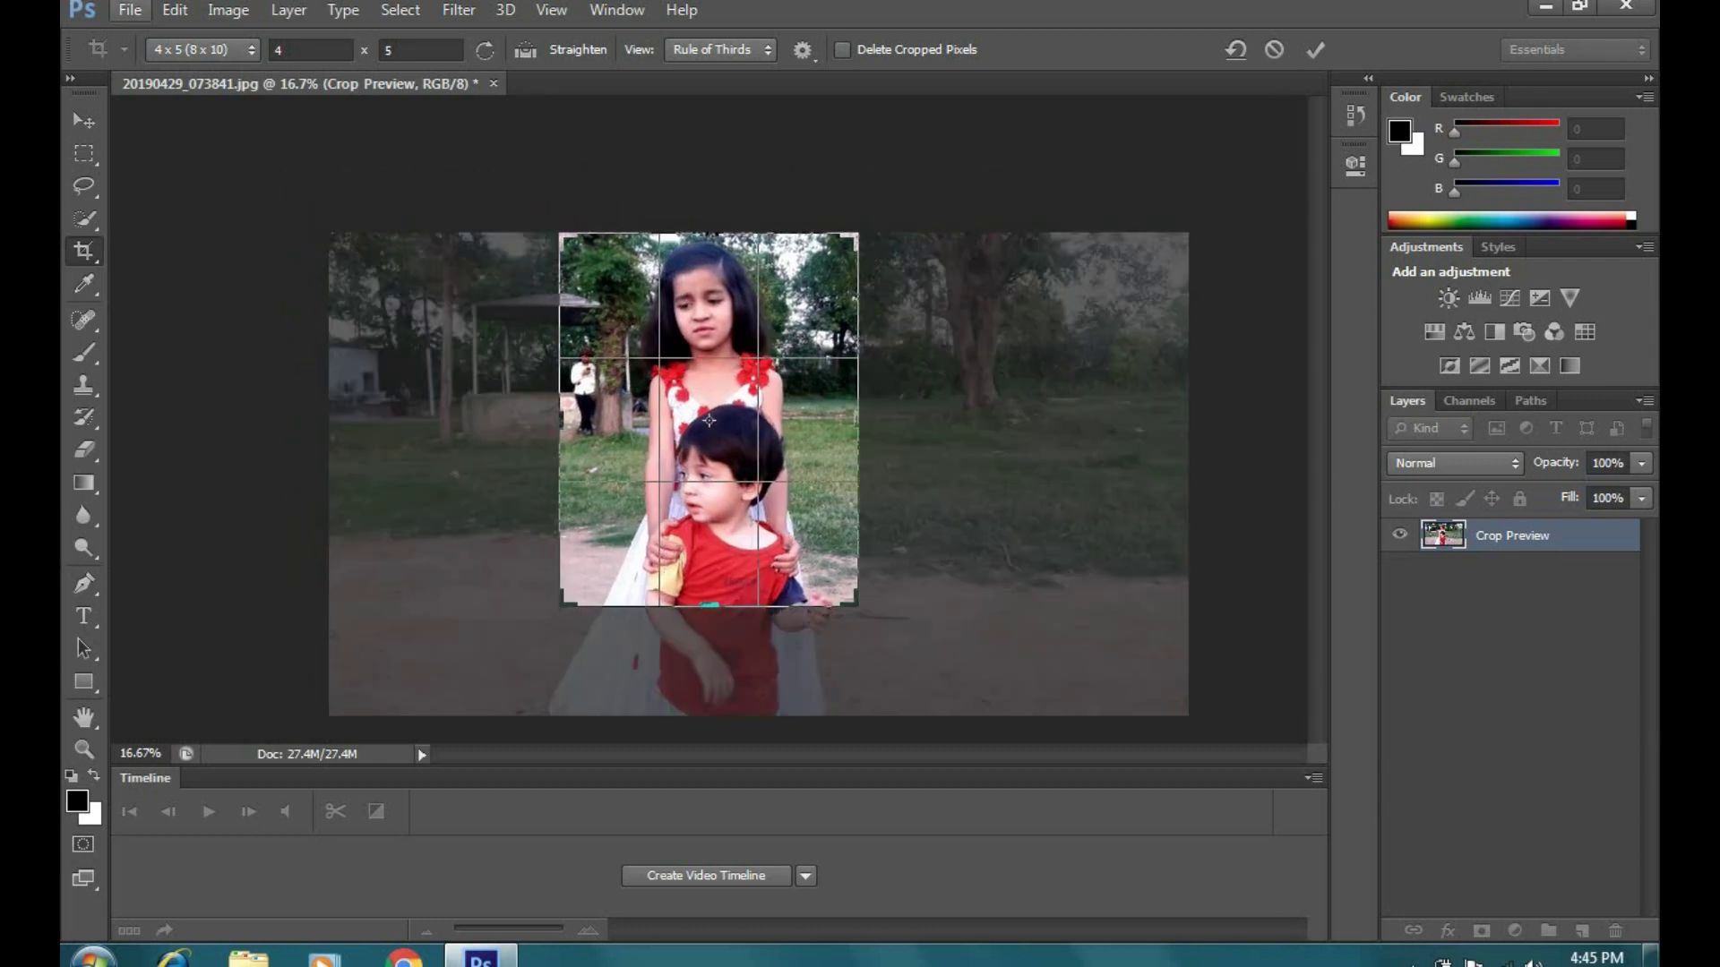
click(199, 48)
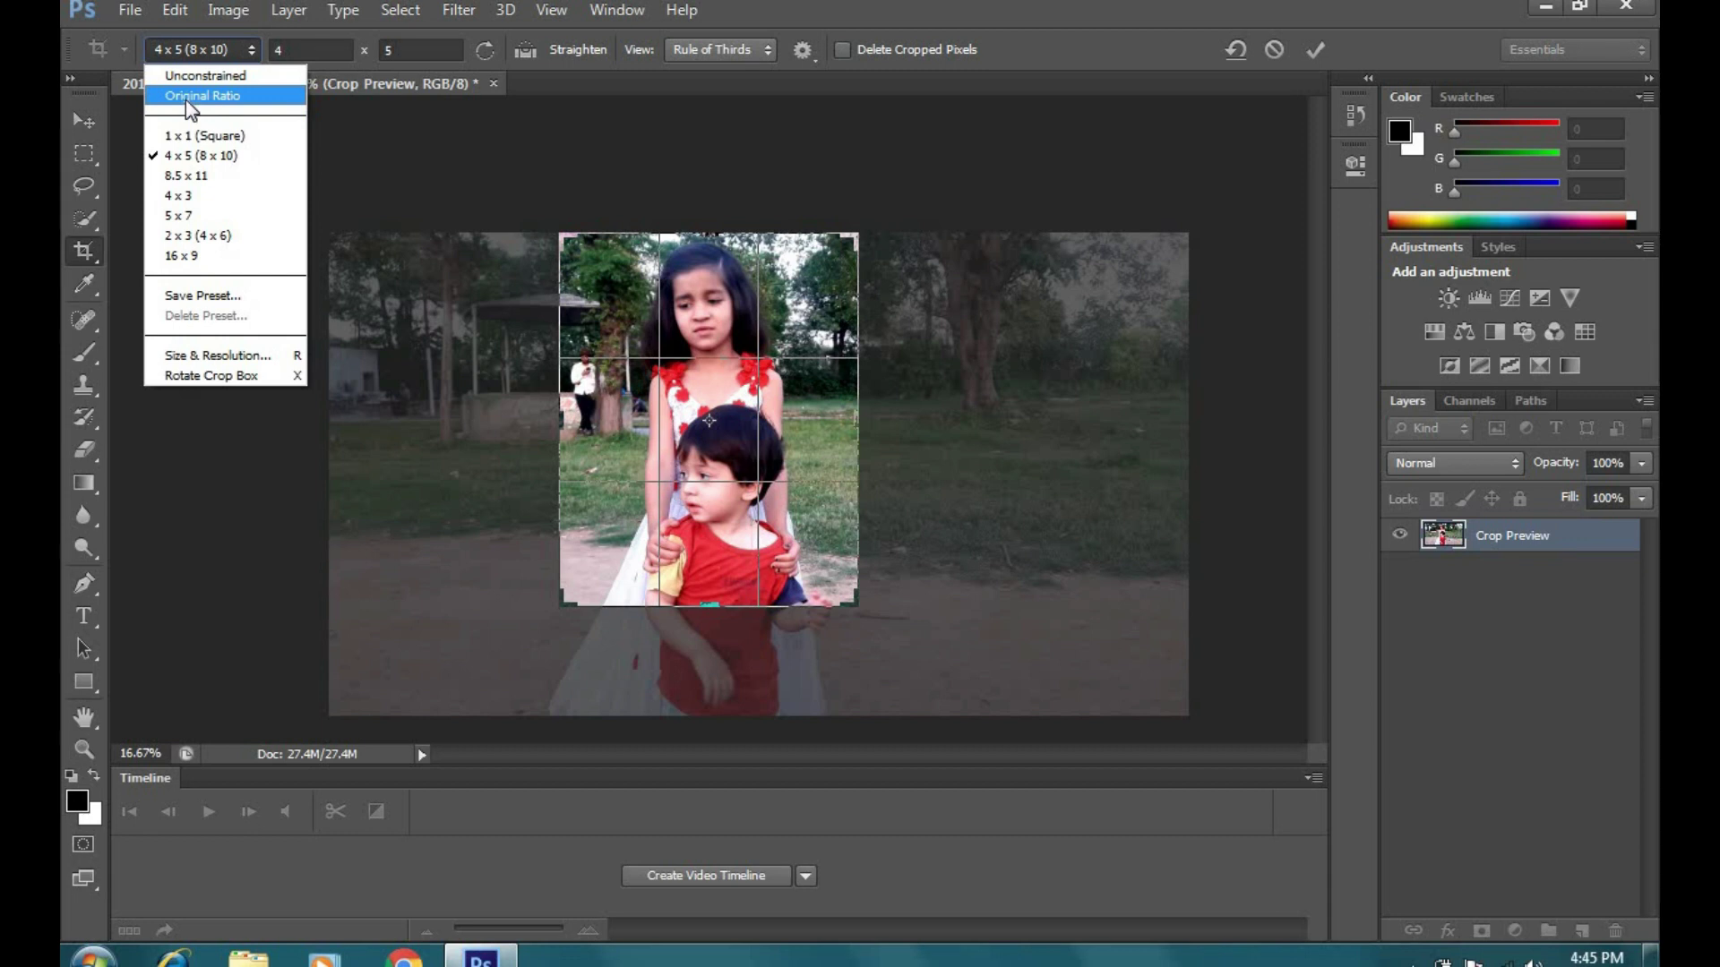
Crop the children's photo to a wide strip, then widen it past the edges and apply again
click(188, 98)
mouse_move(572, 605)
mouse_down()
mouse_move(535, 602)
mouse_move(597, 602)
mouse_up()
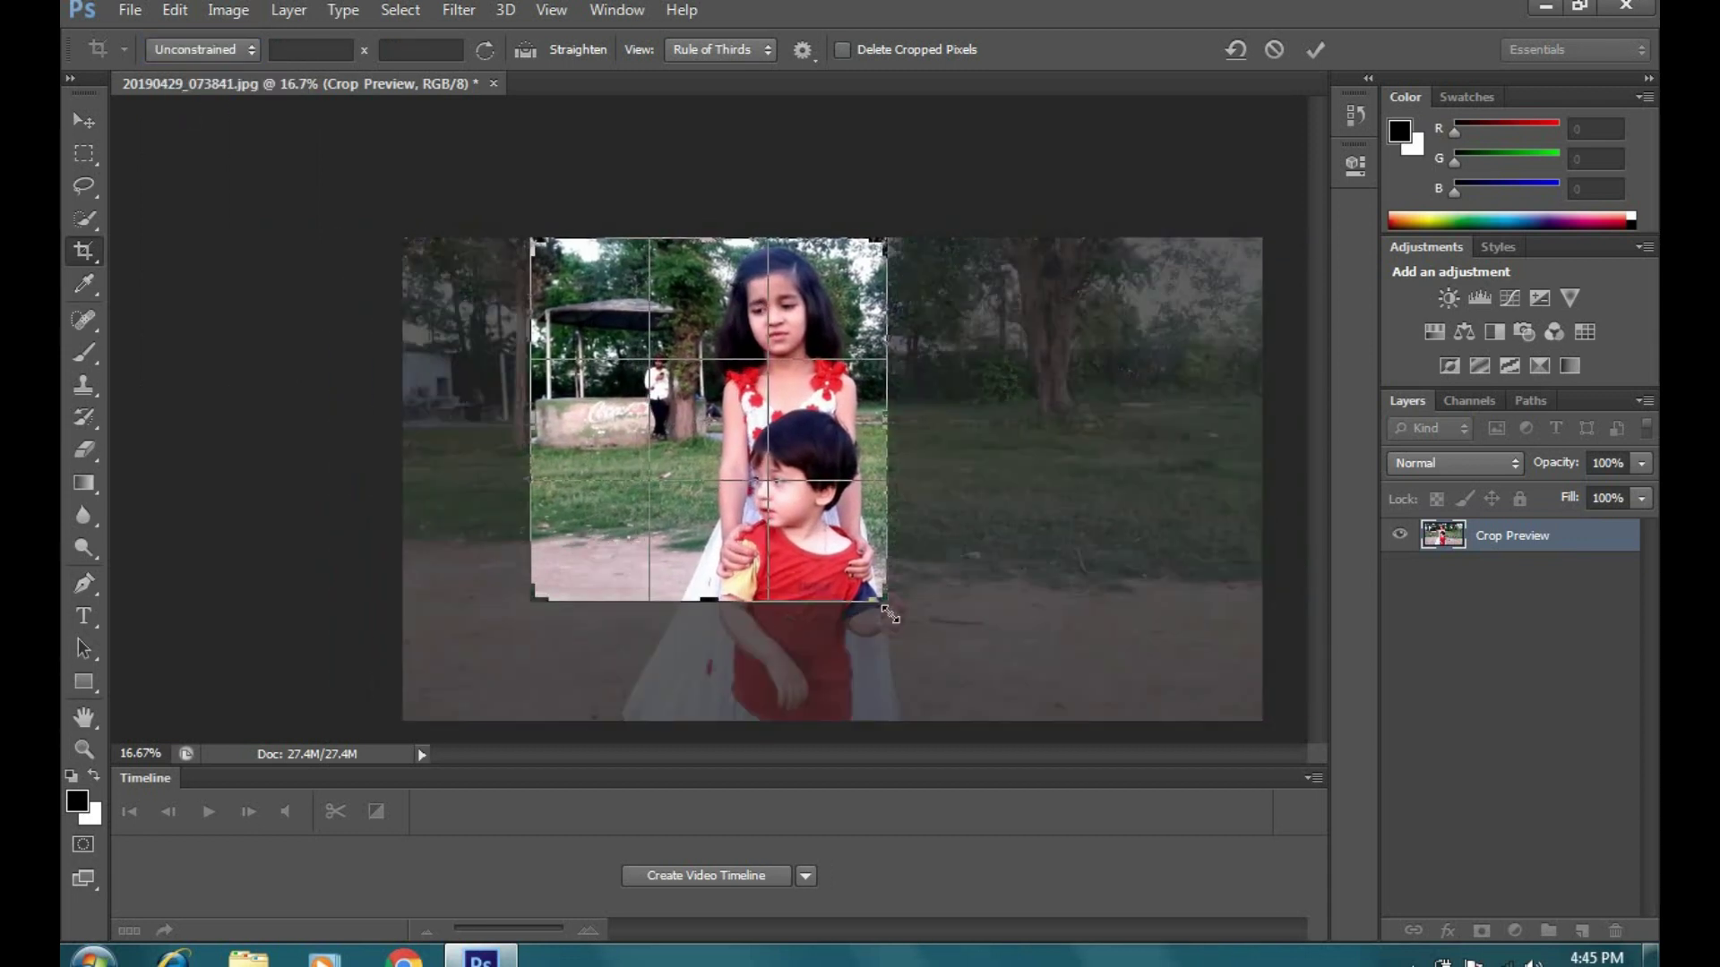
drag(884, 605, 959, 598)
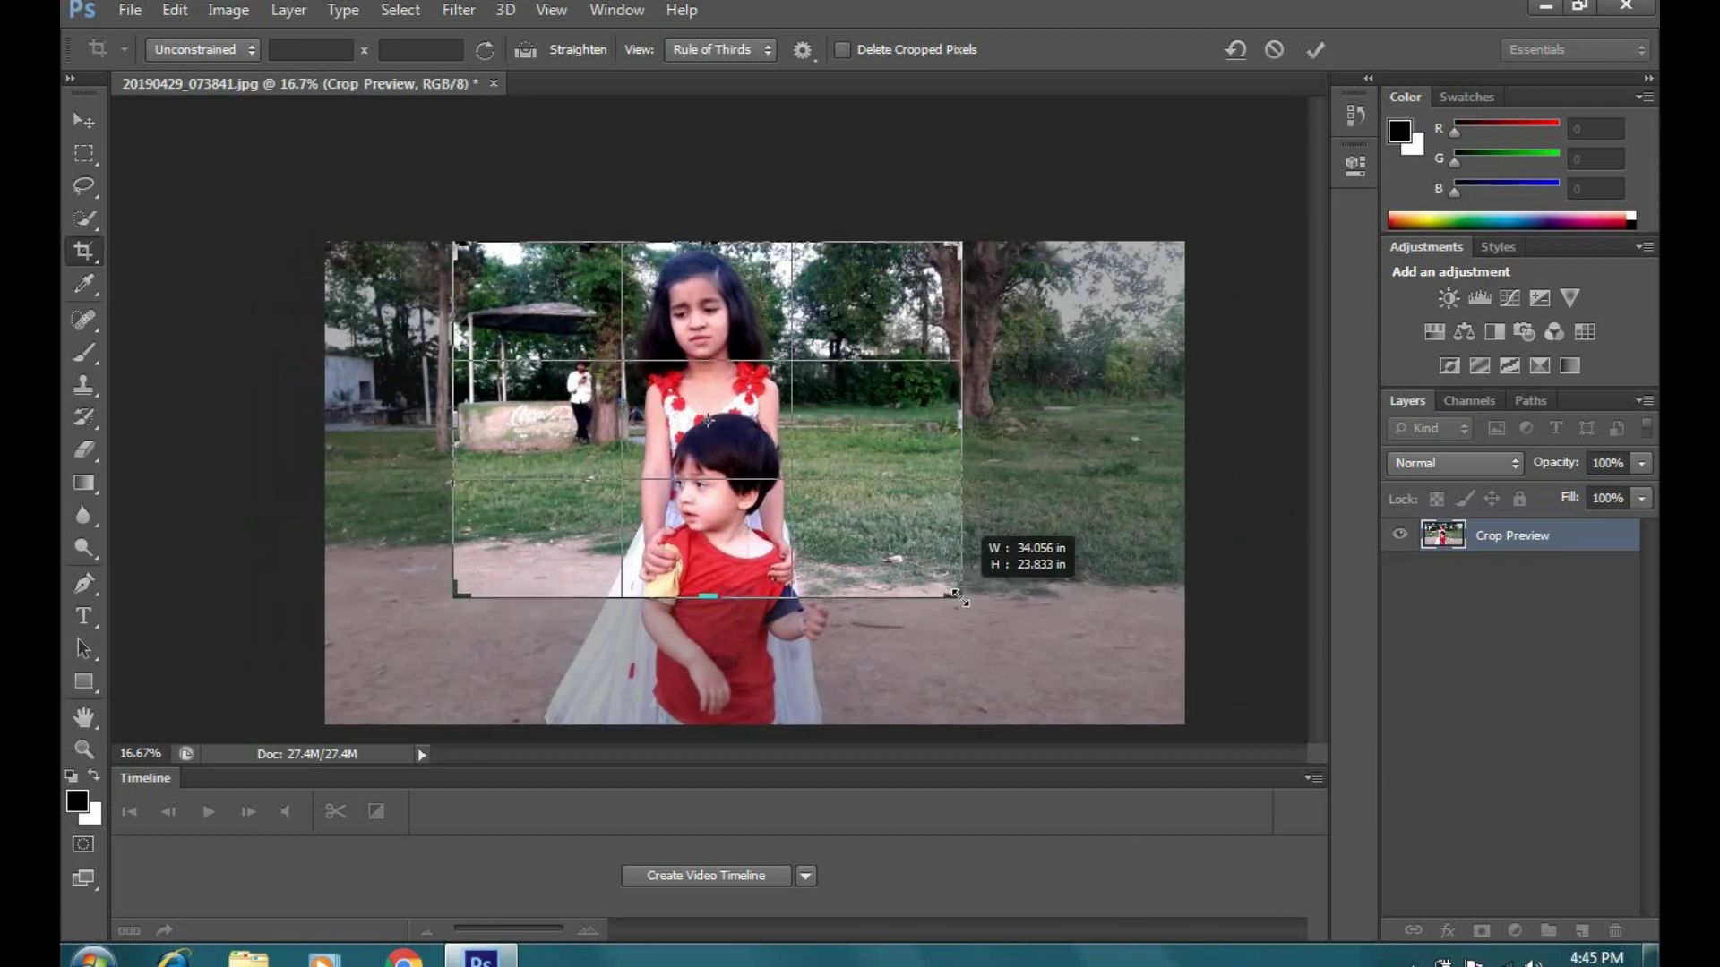
click(1313, 51)
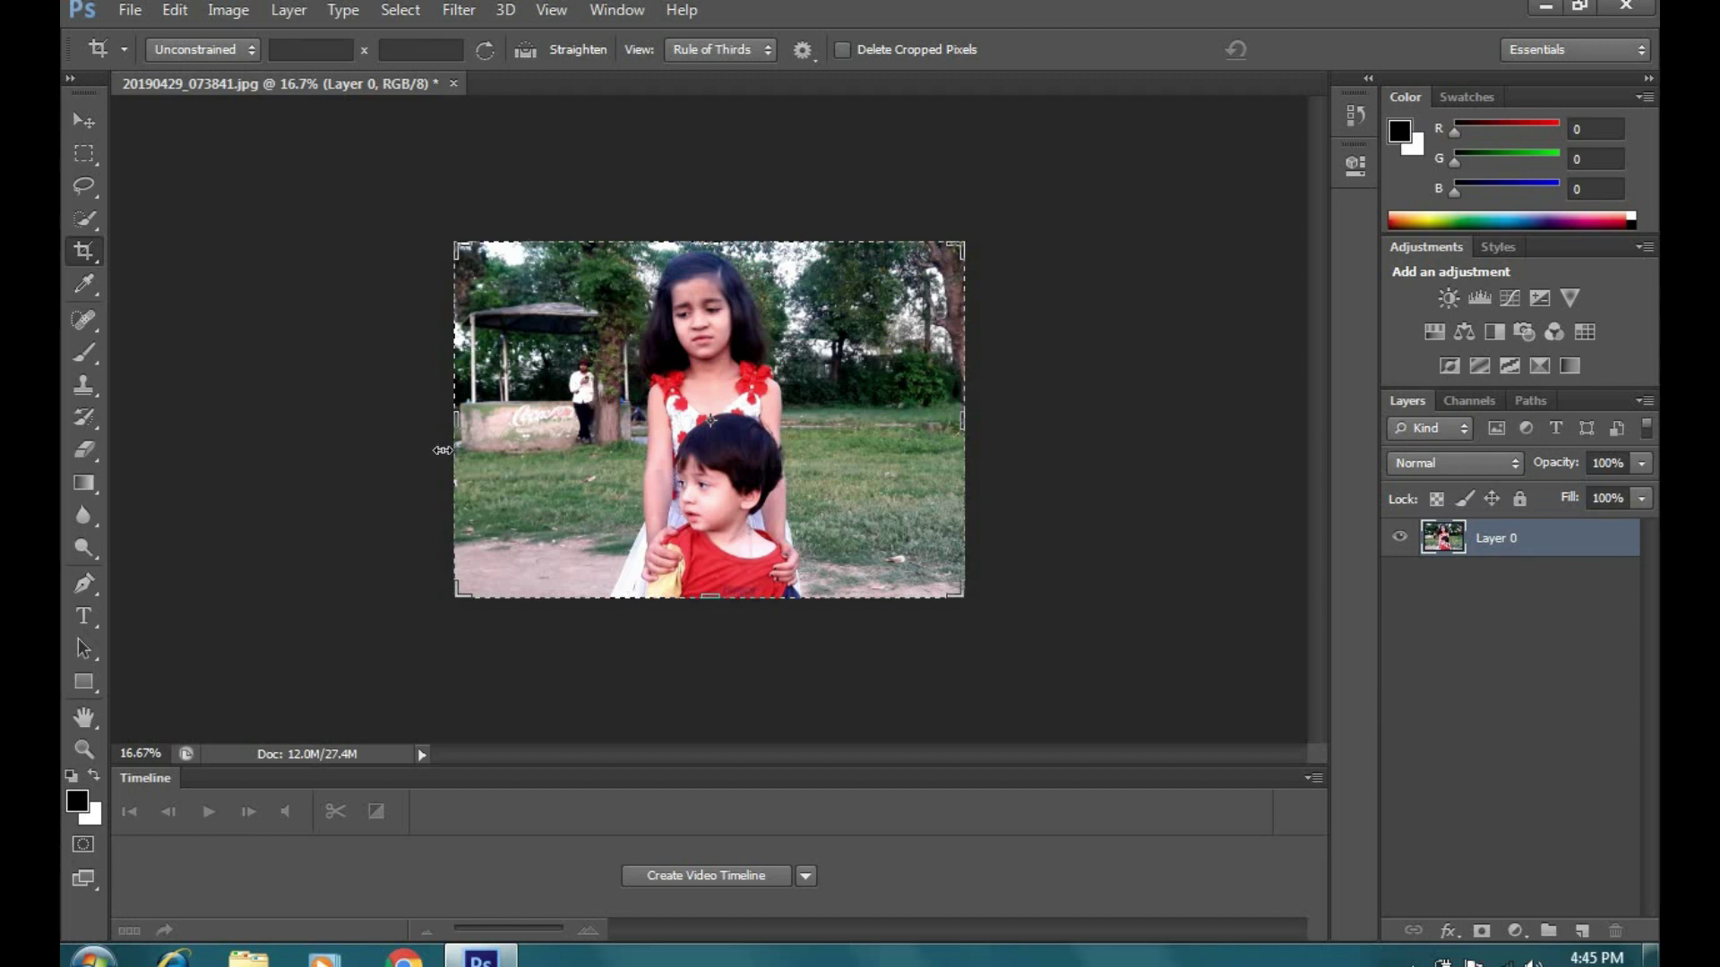
mouse_move(447, 450)
mouse_down()
mouse_move(331, 443)
mouse_move(405, 442)
mouse_up()
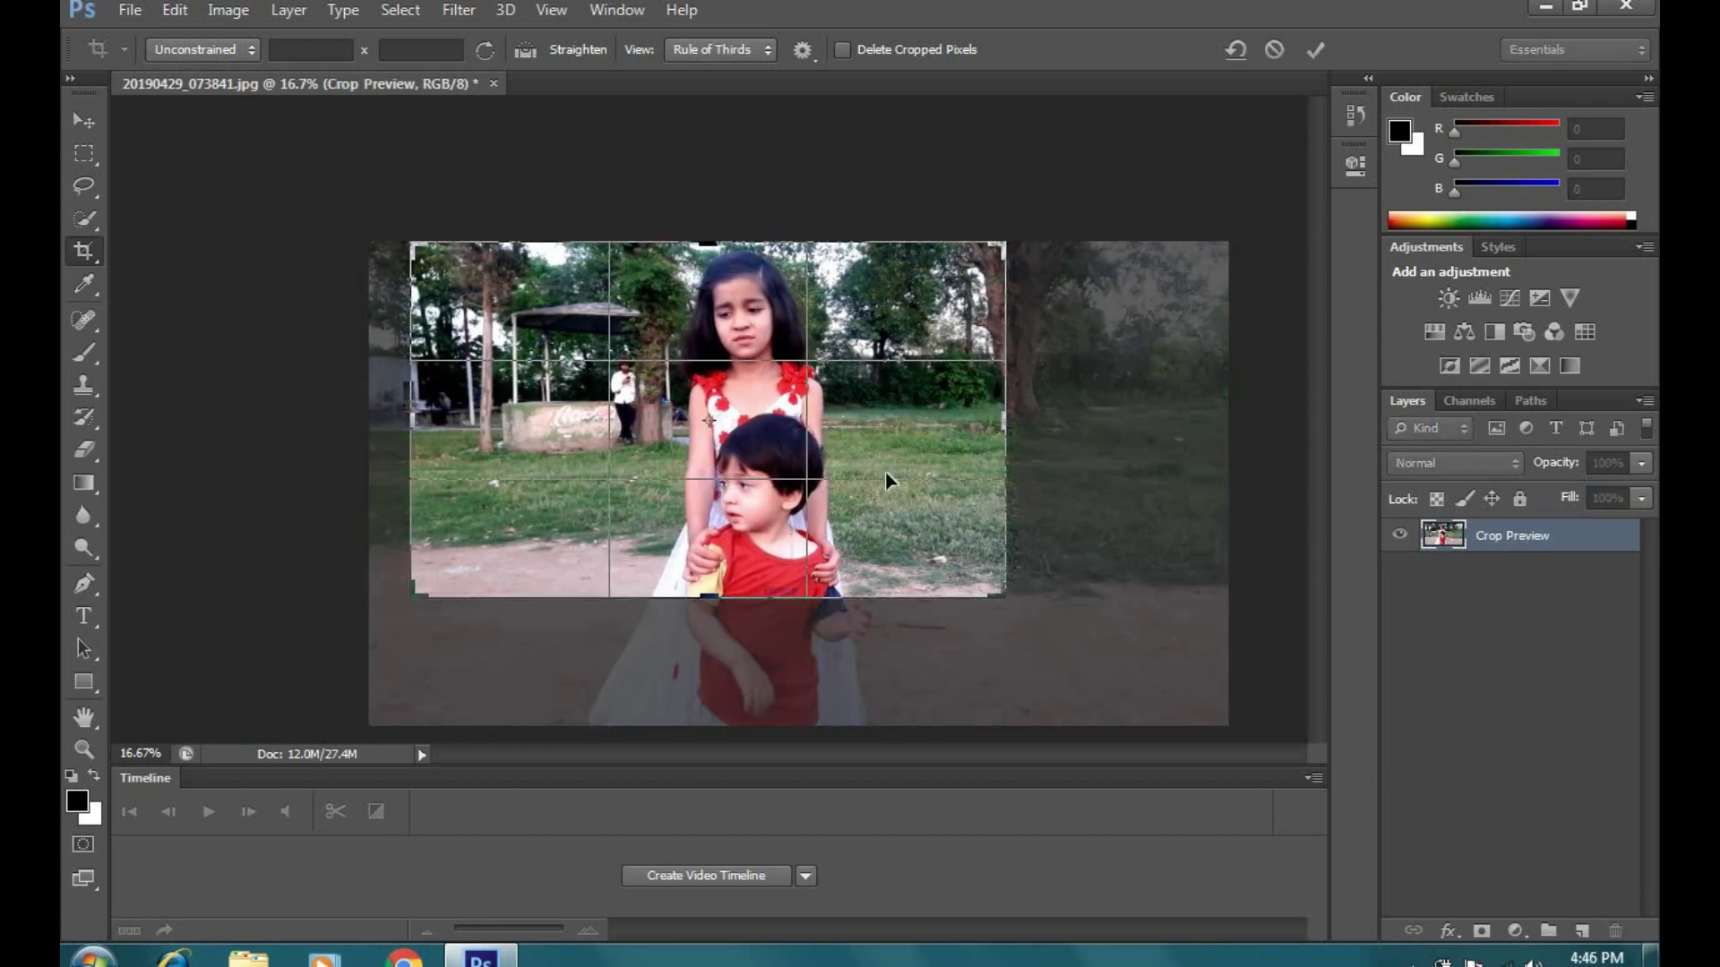
drag(1003, 422, 1108, 422)
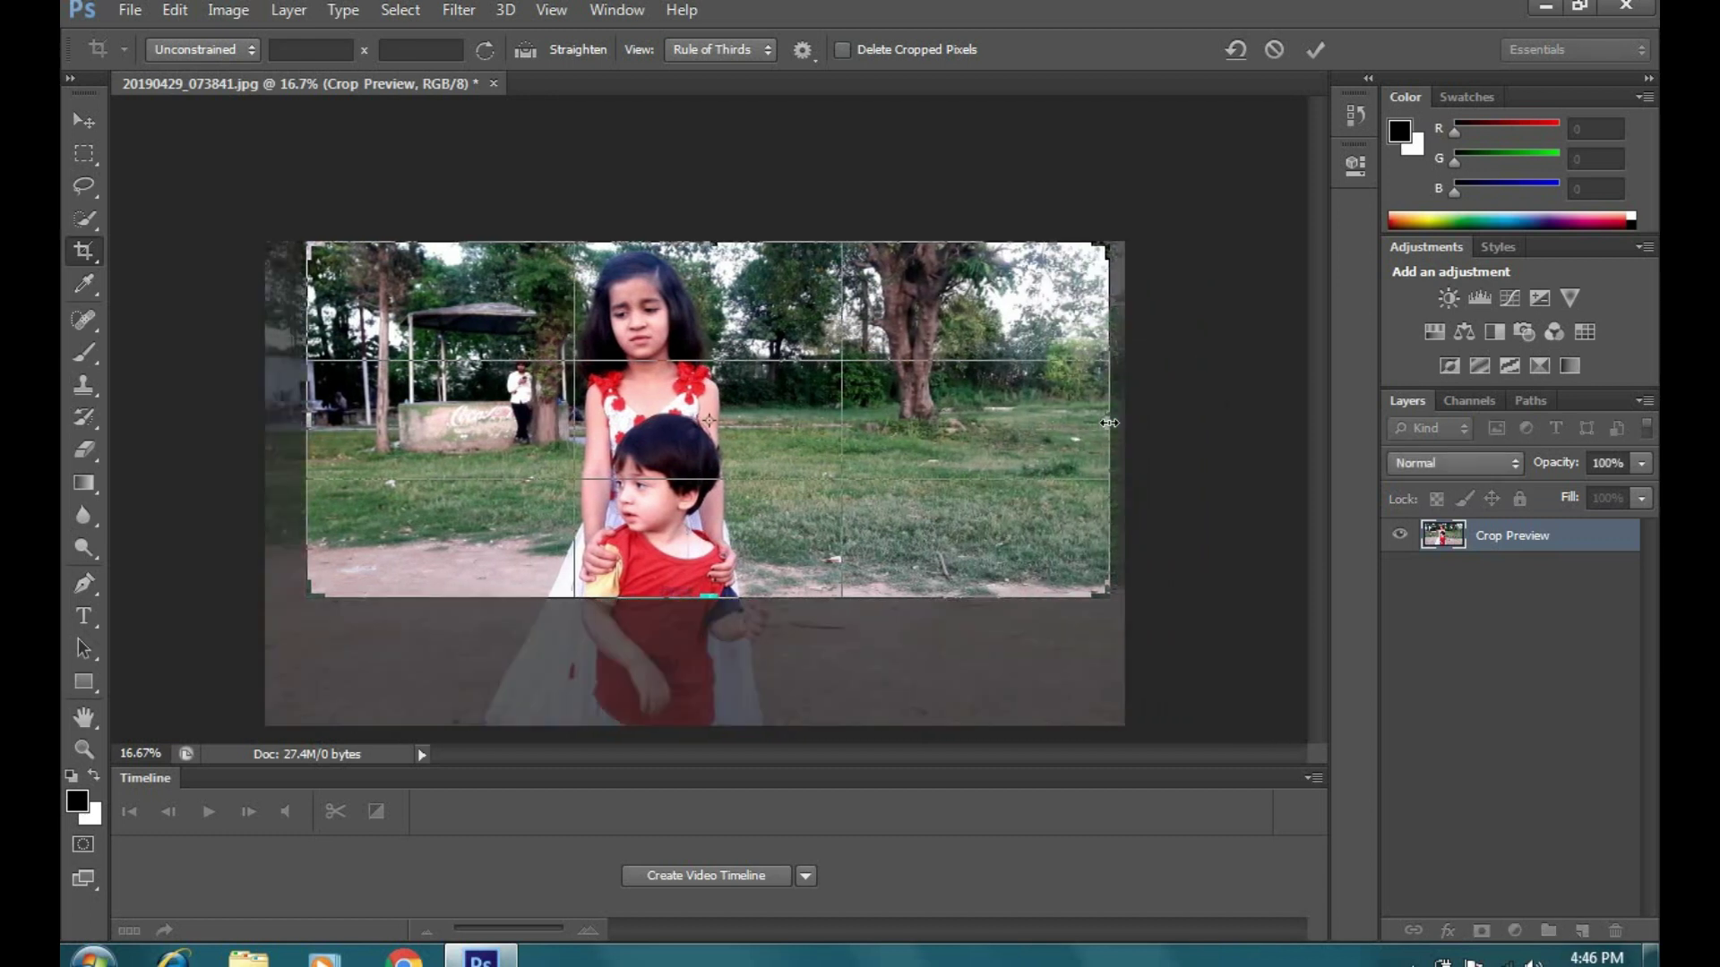
key(Return)
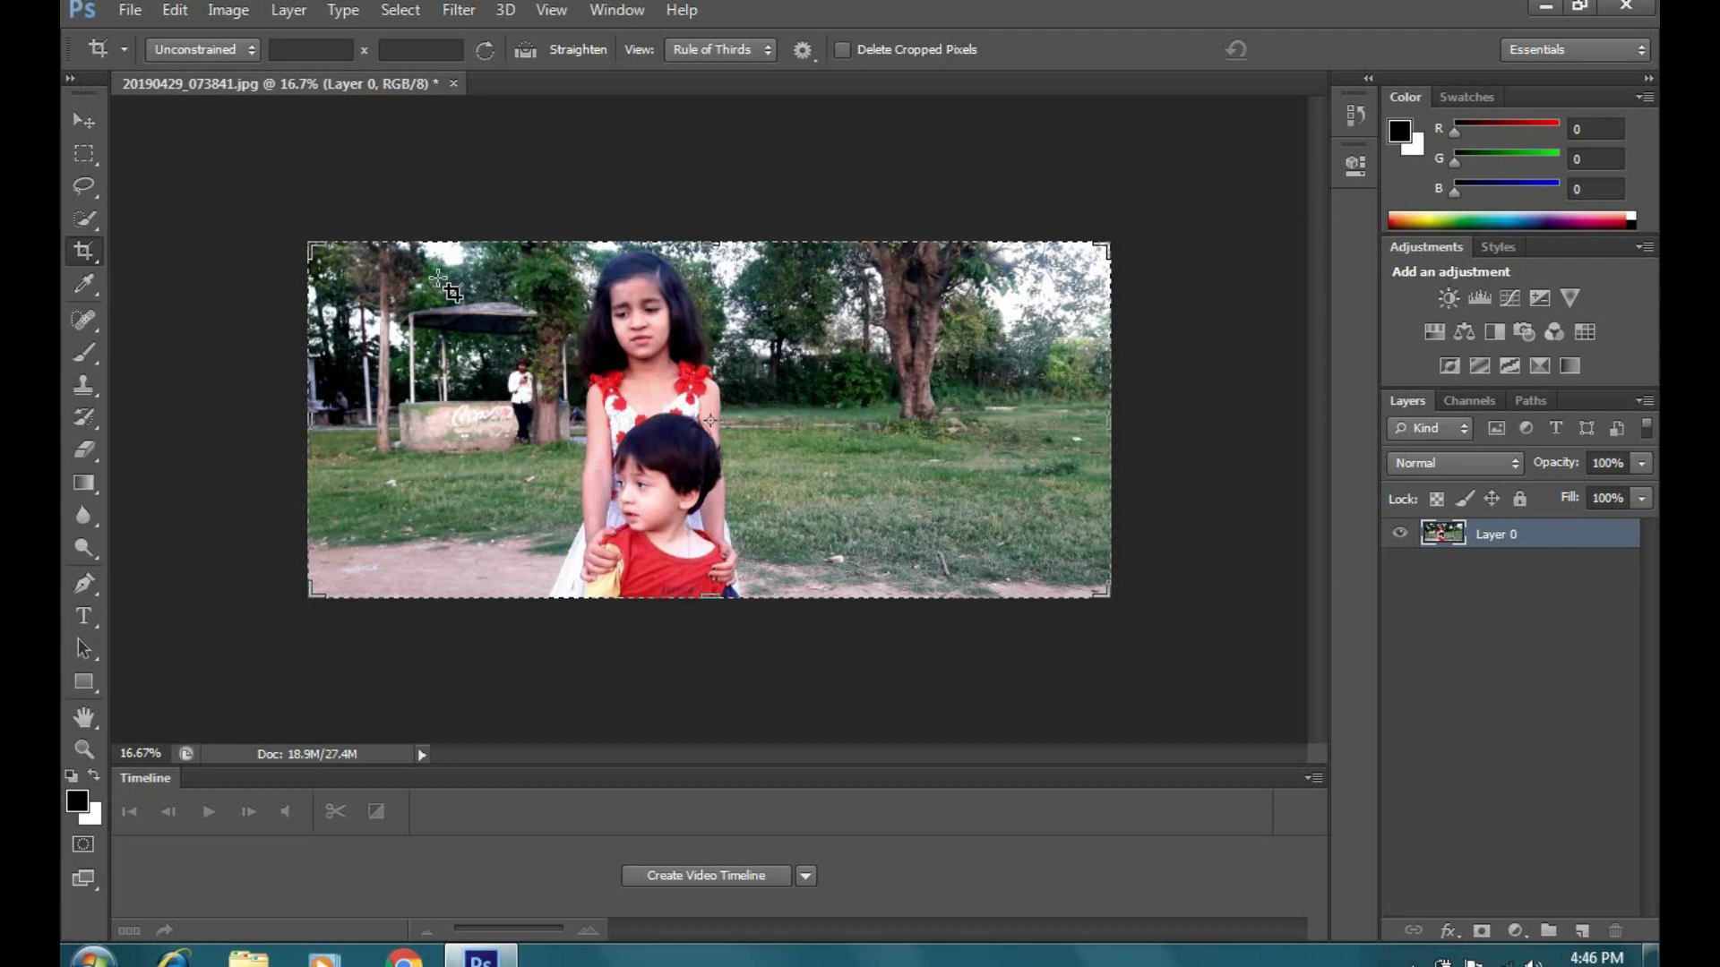
Draw a small crop, cancel it, and undo back to the full uncropped original
drag(681, 537, 528, 412)
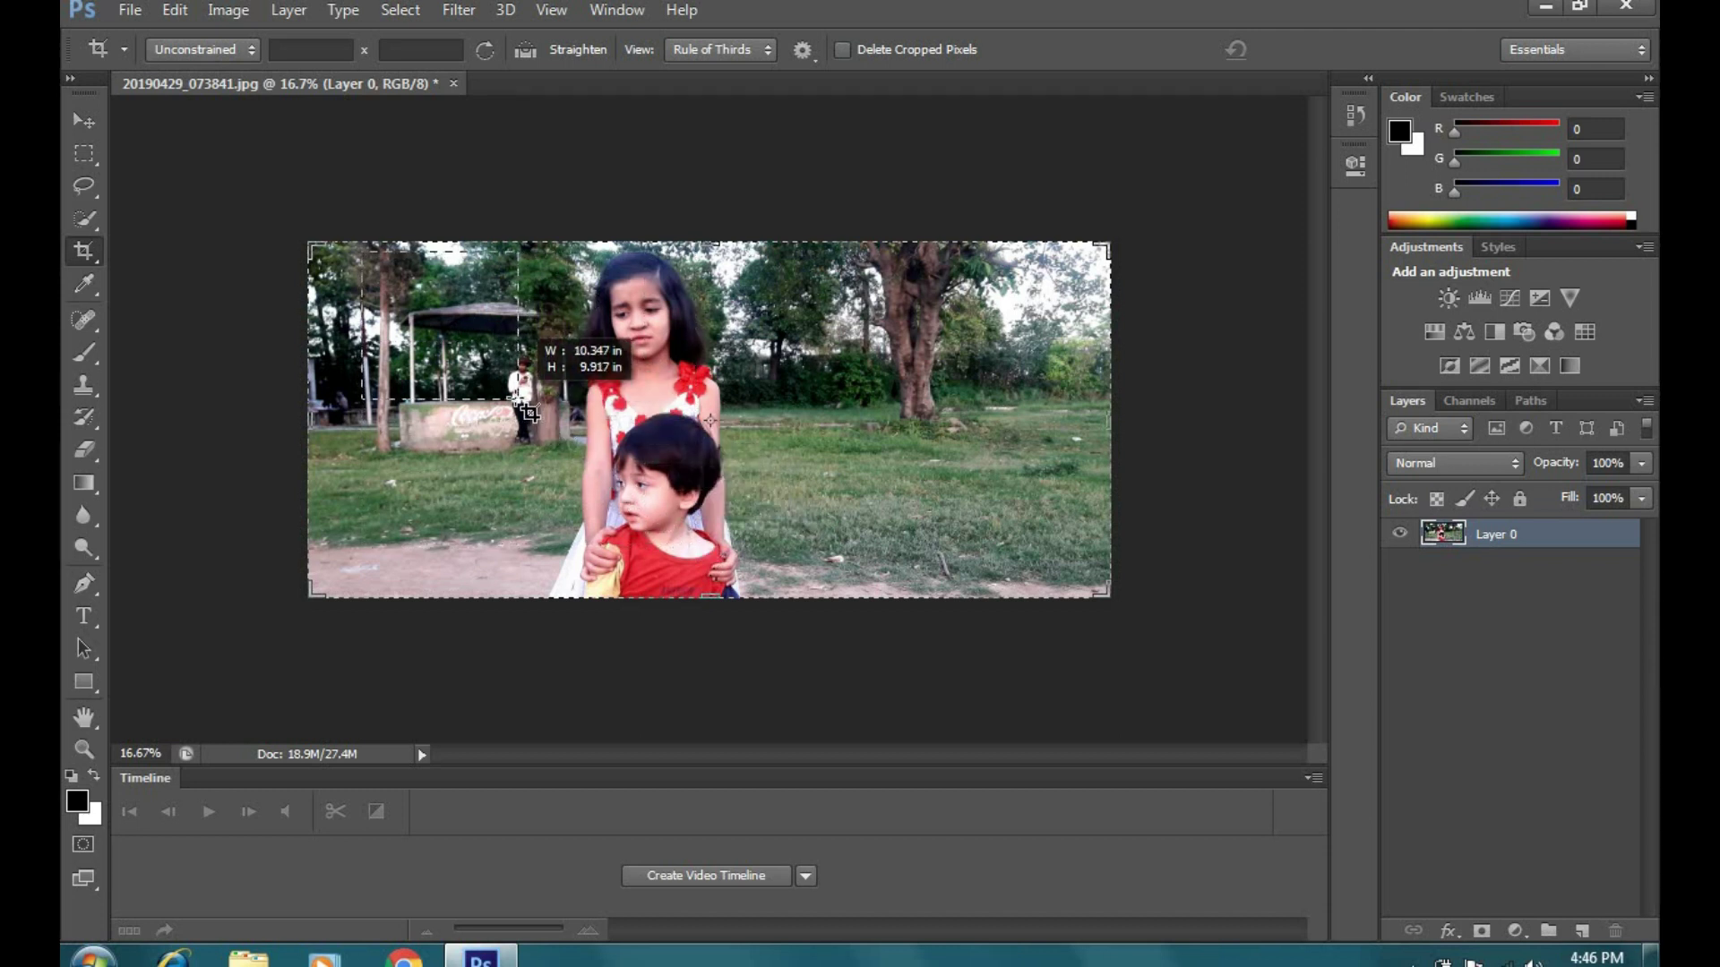
drag(528, 412, 518, 399)
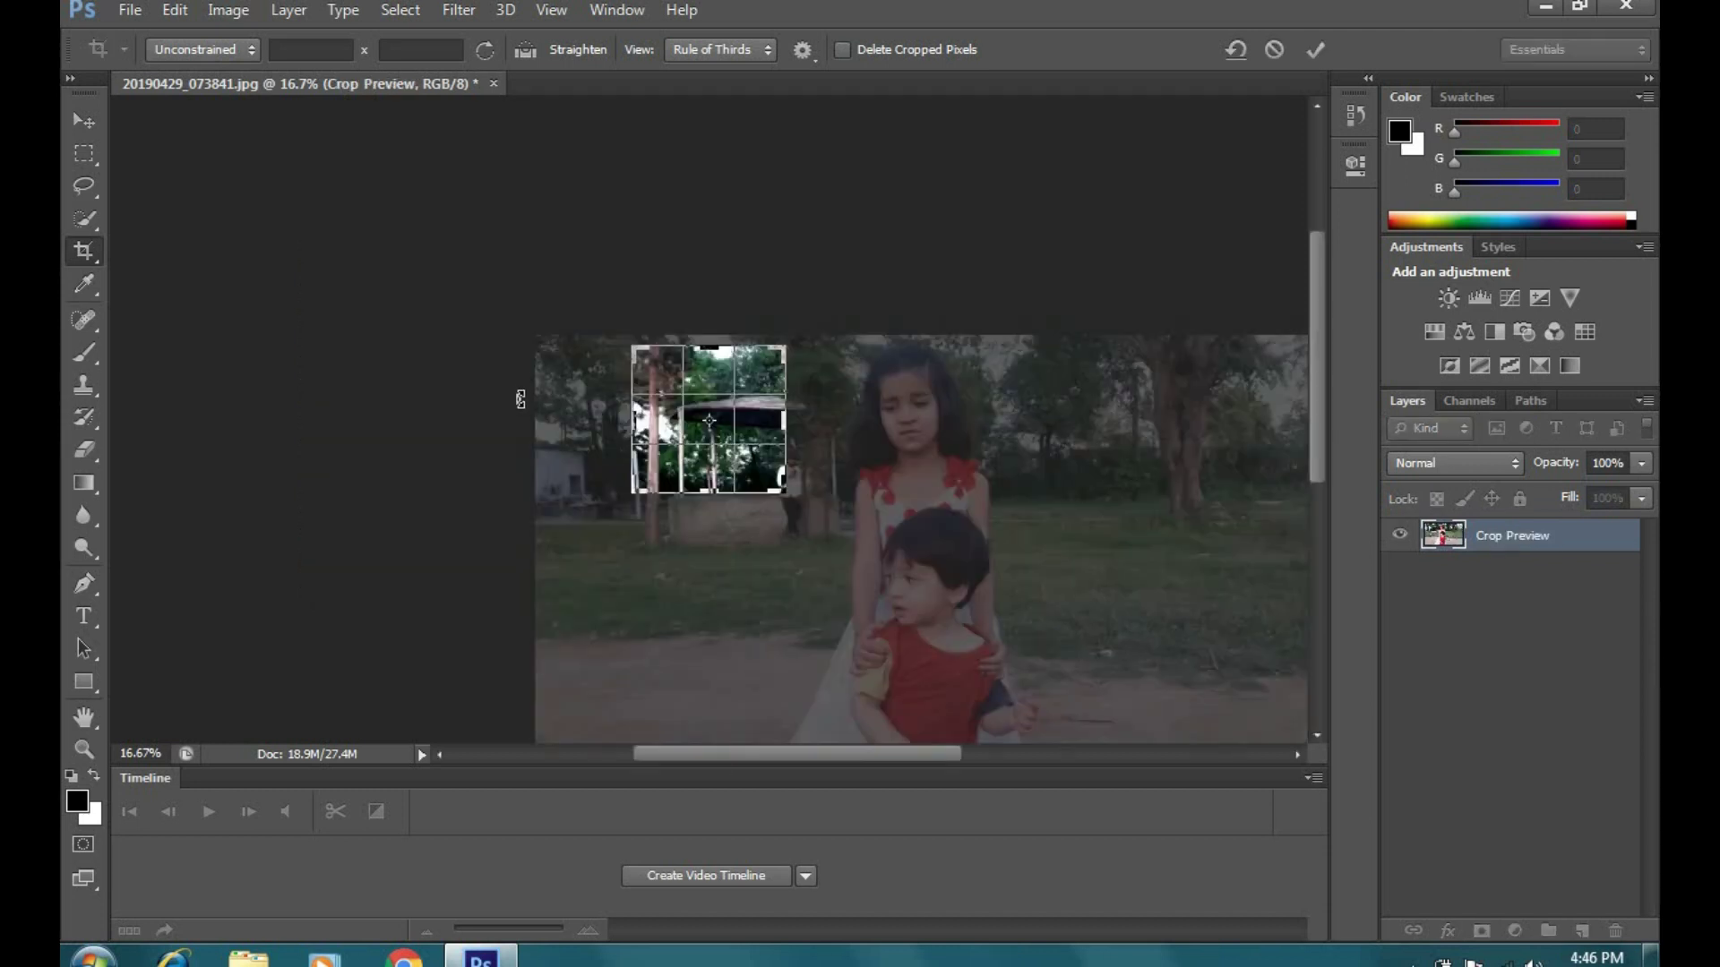
key(Escape)
key(ctrl+z)
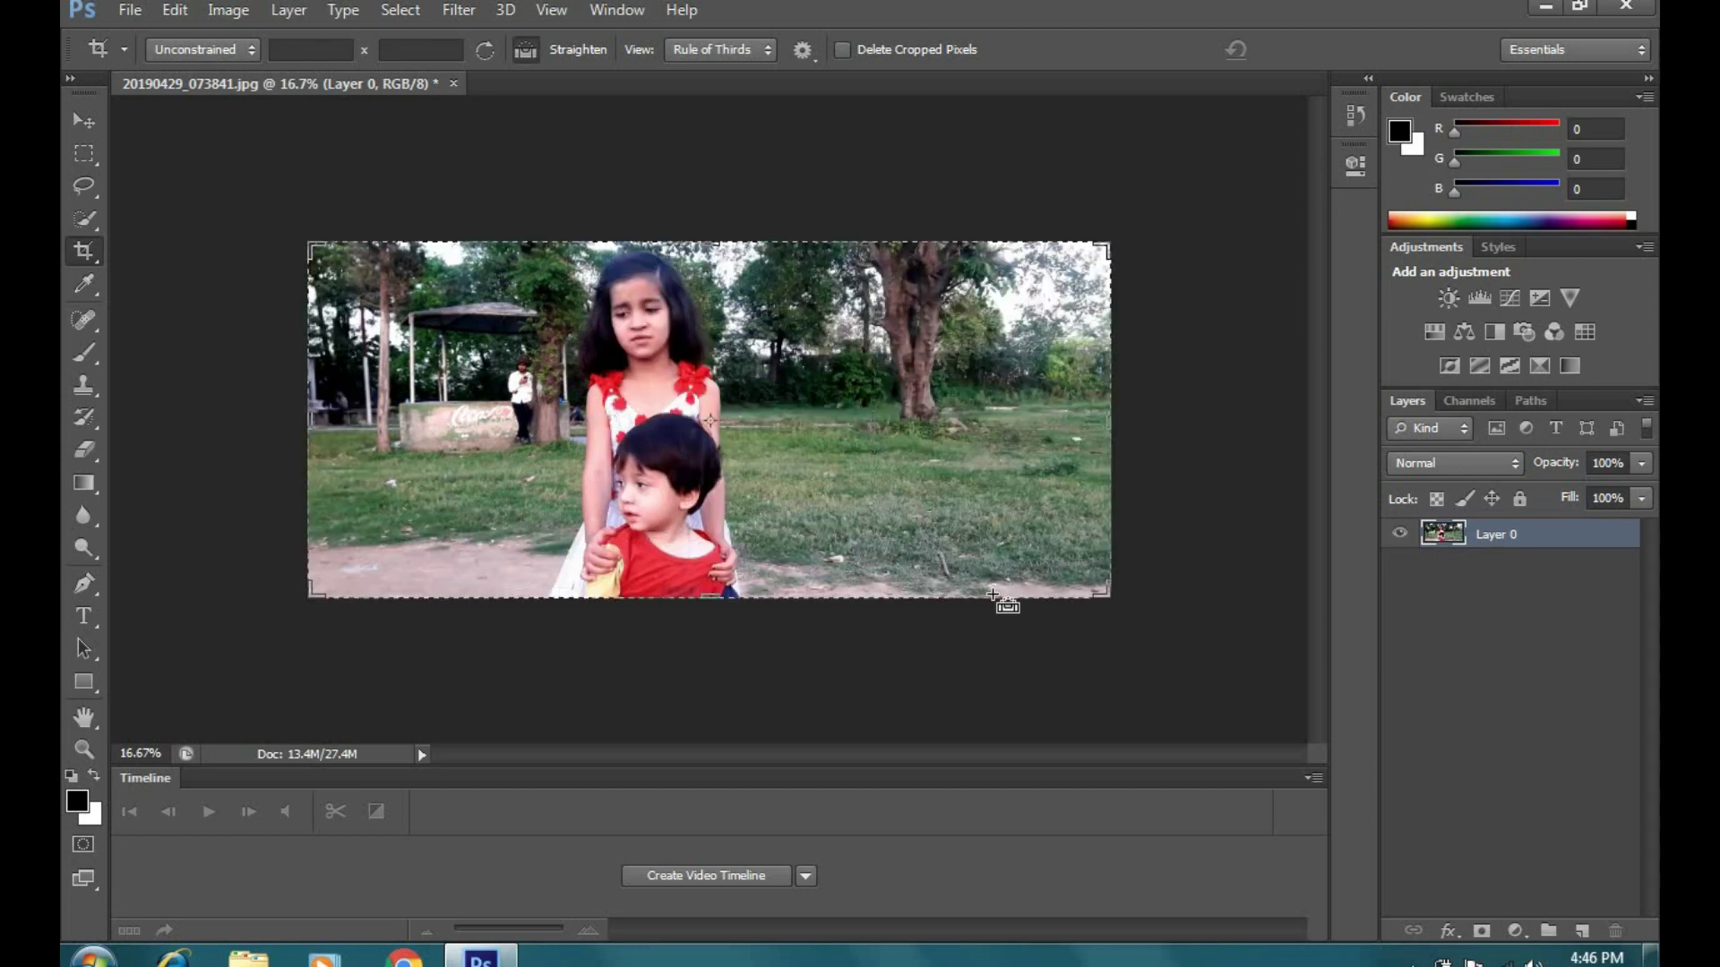
key(ctrl+alt+z)
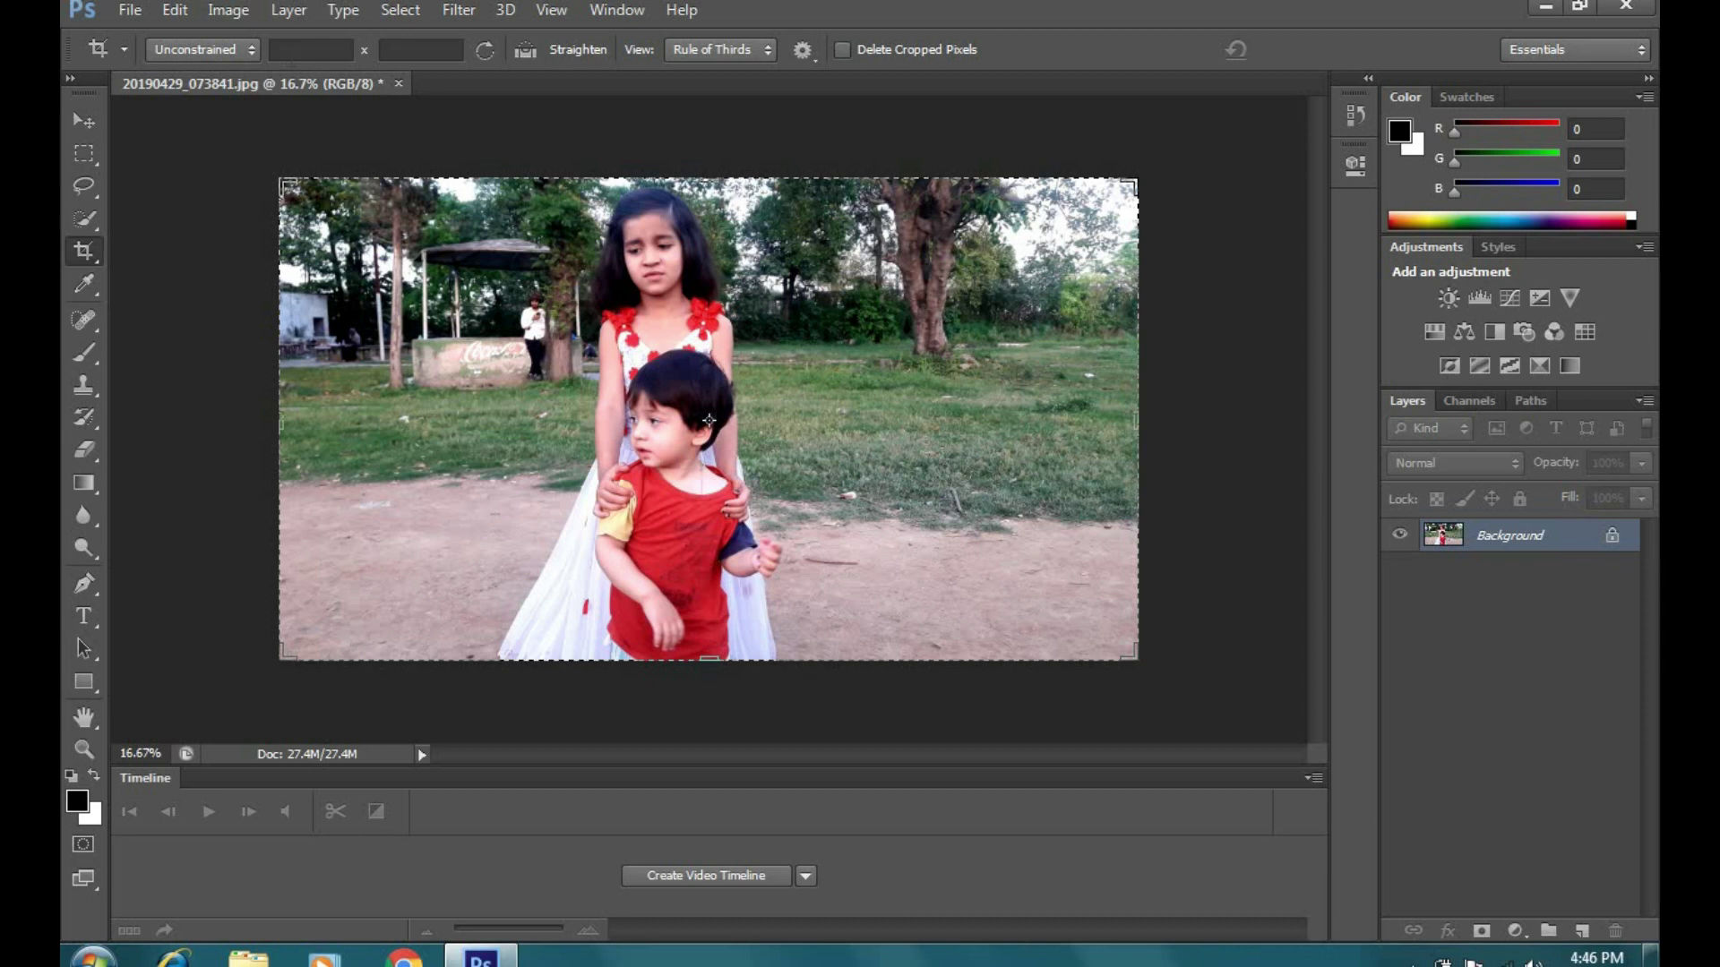
click(291, 50)
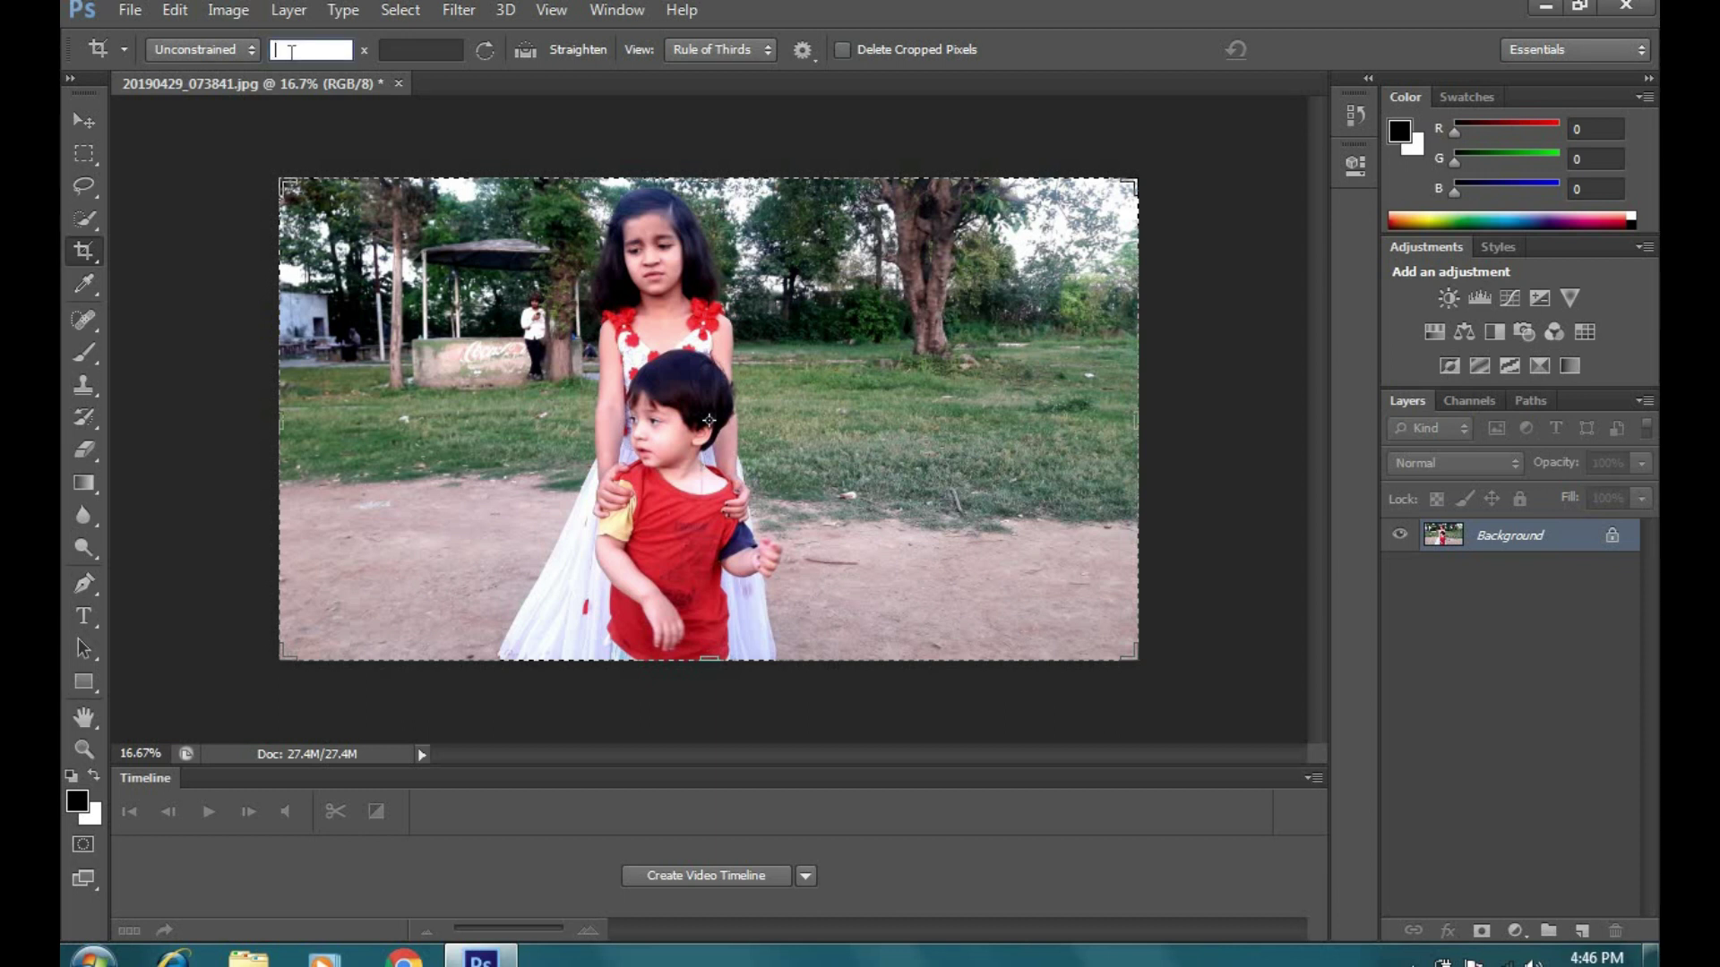
text(5)
click(407, 49)
text(5)
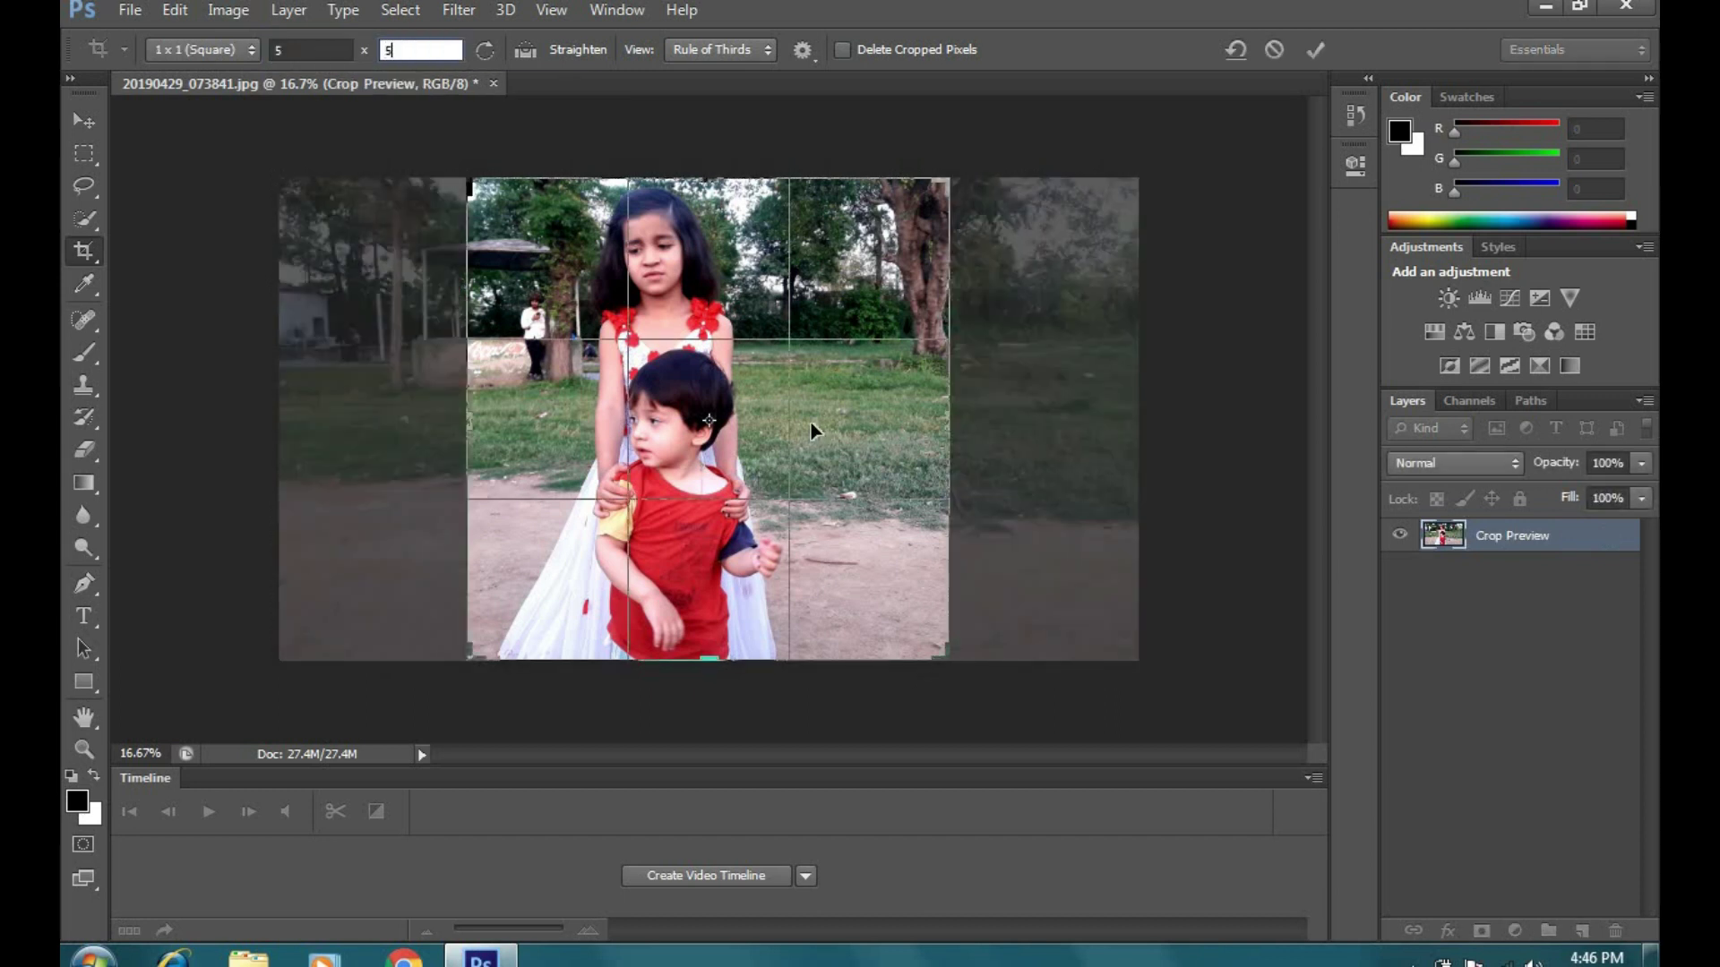
drag(670, 452, 718, 452)
click(1315, 50)
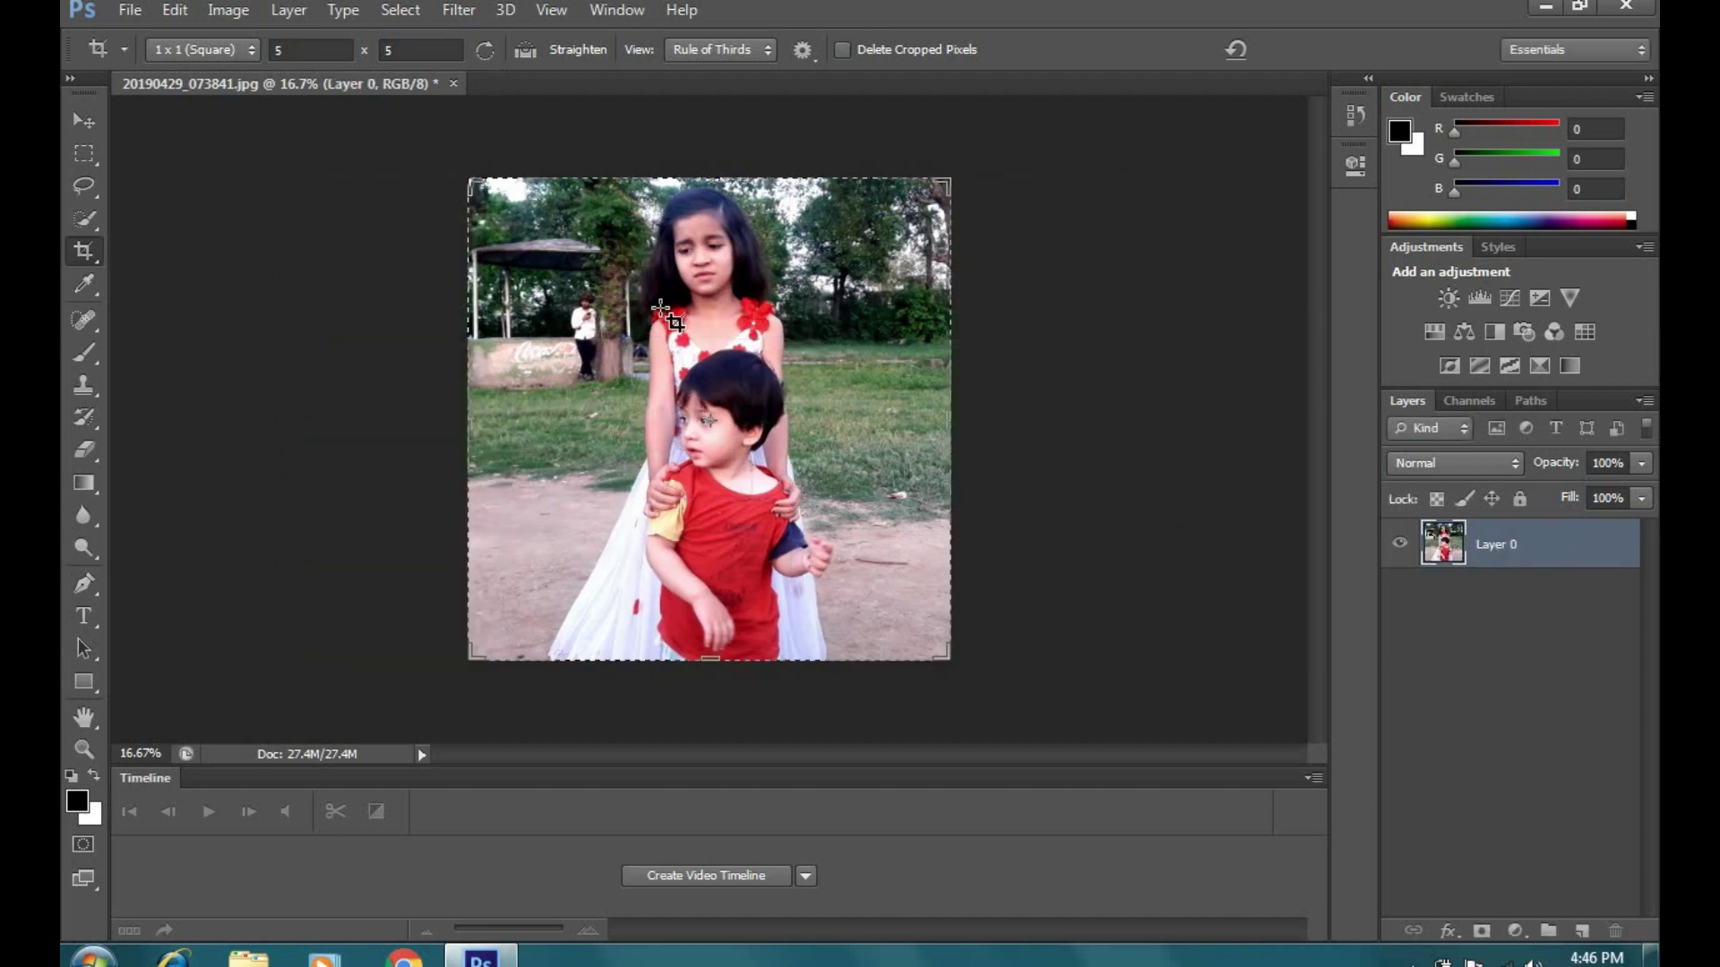
key(ctrl+z)
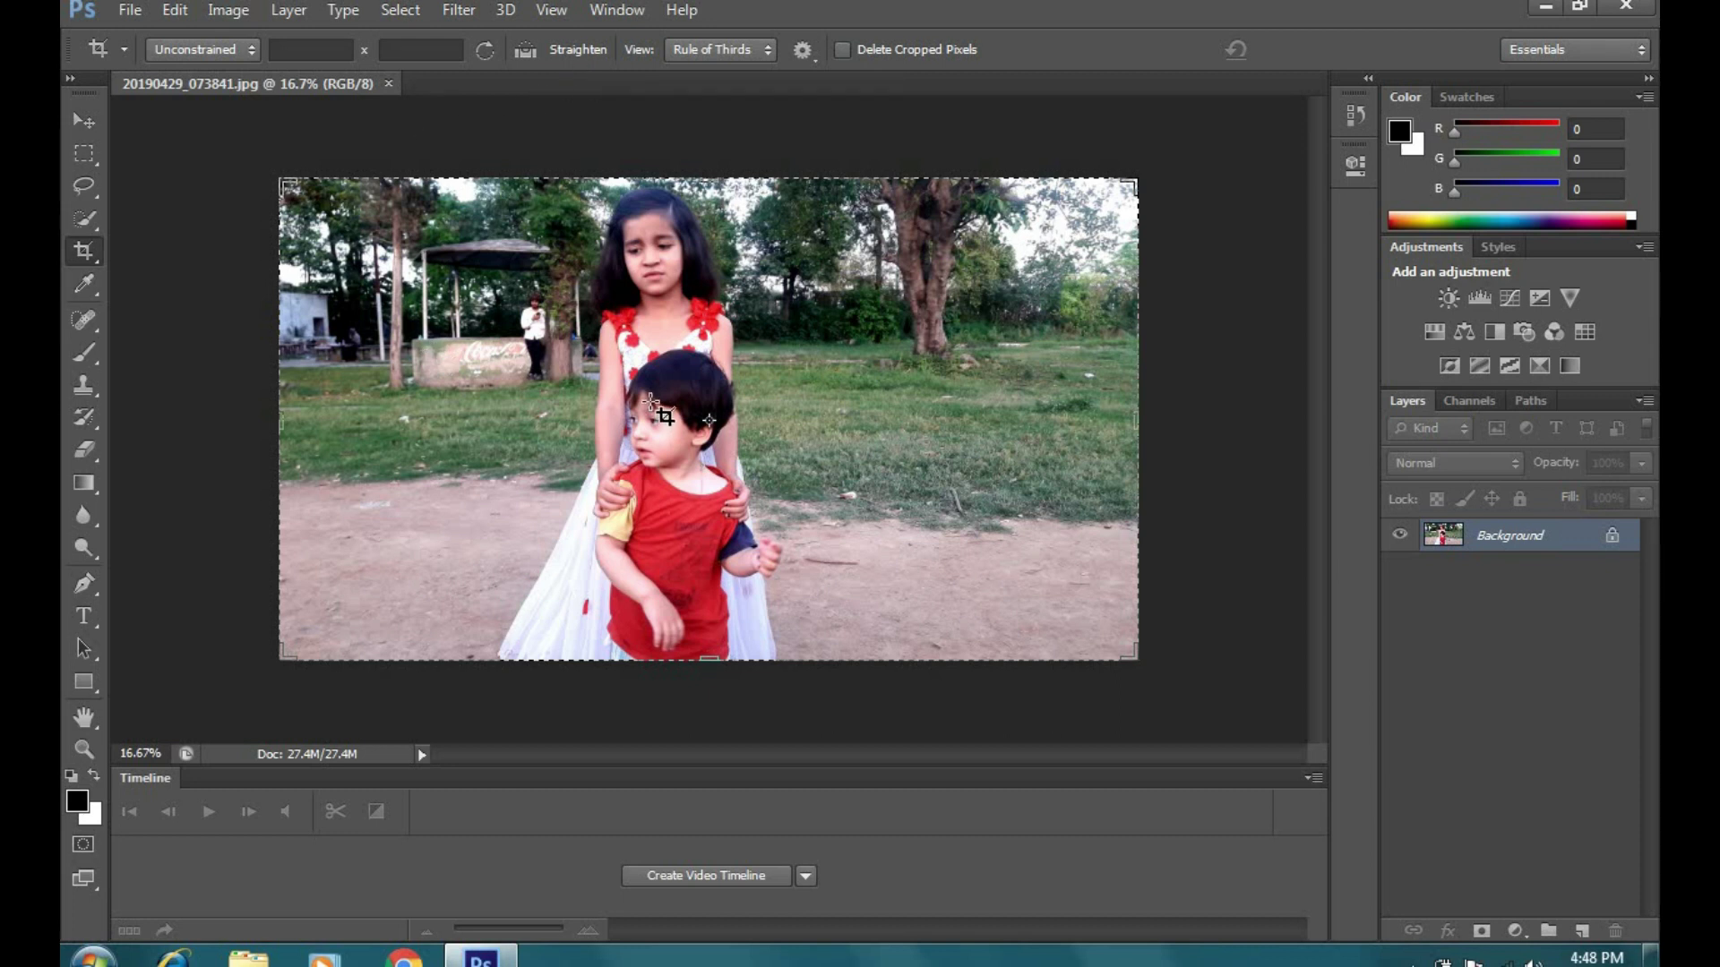
Open the landscape photo 20180324_180323.jpg from the File menu
click(127, 16)
click(143, 62)
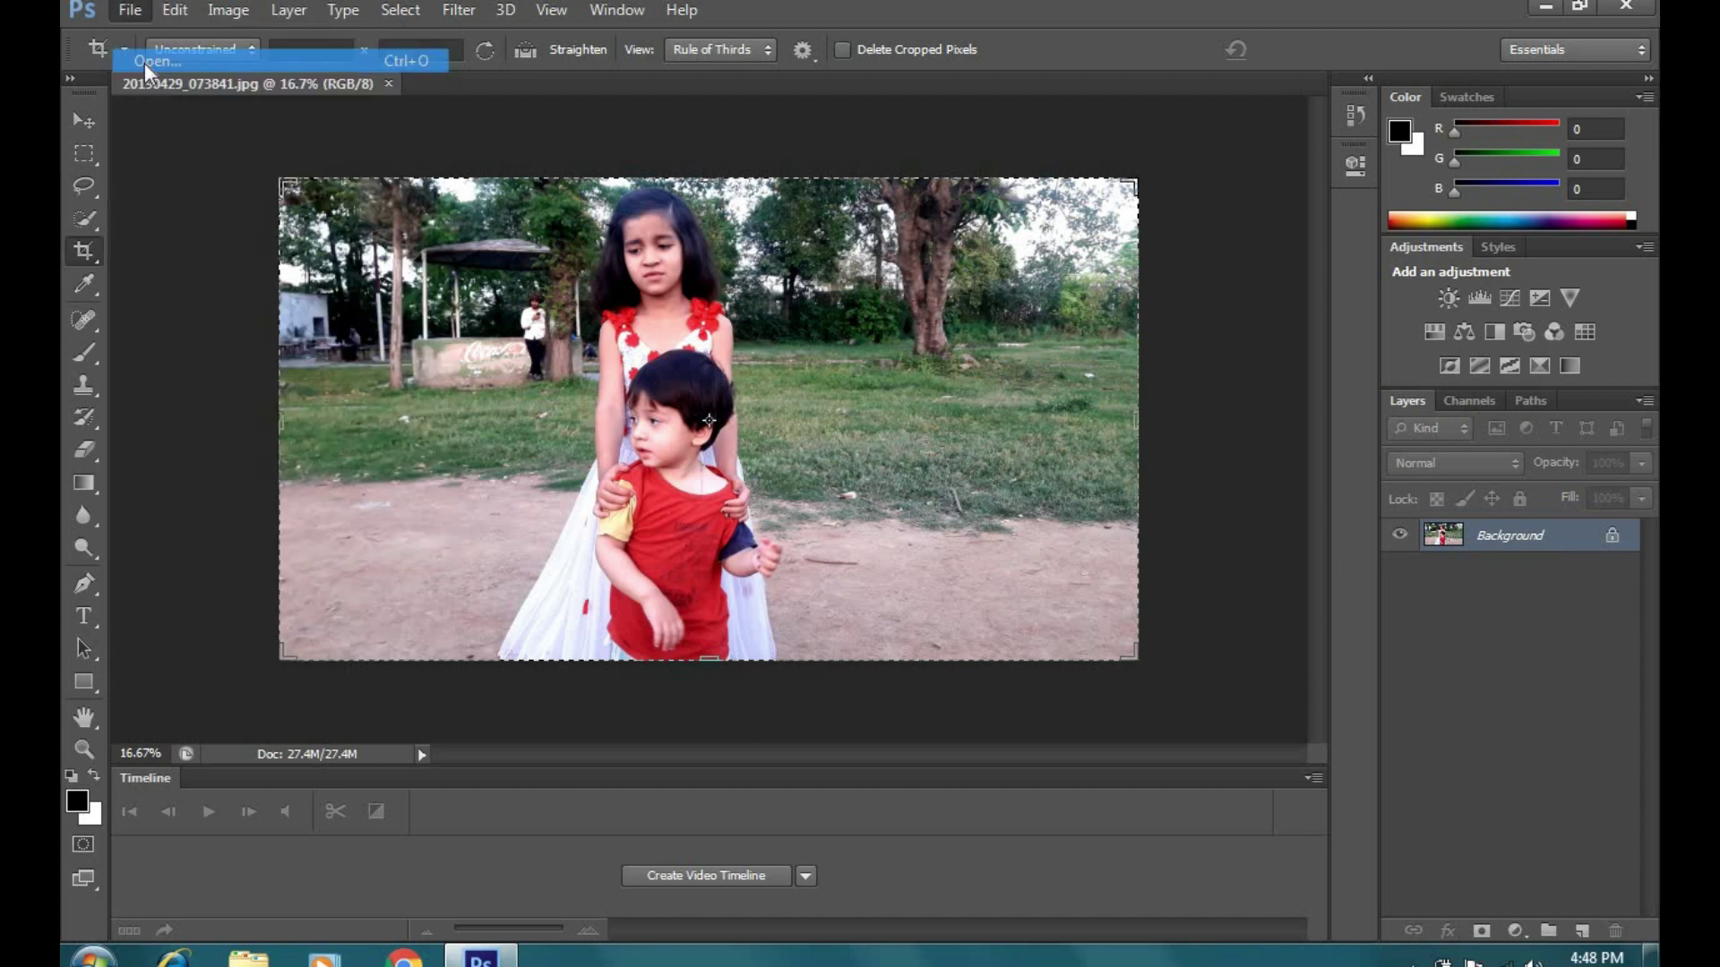
double_click(947, 605)
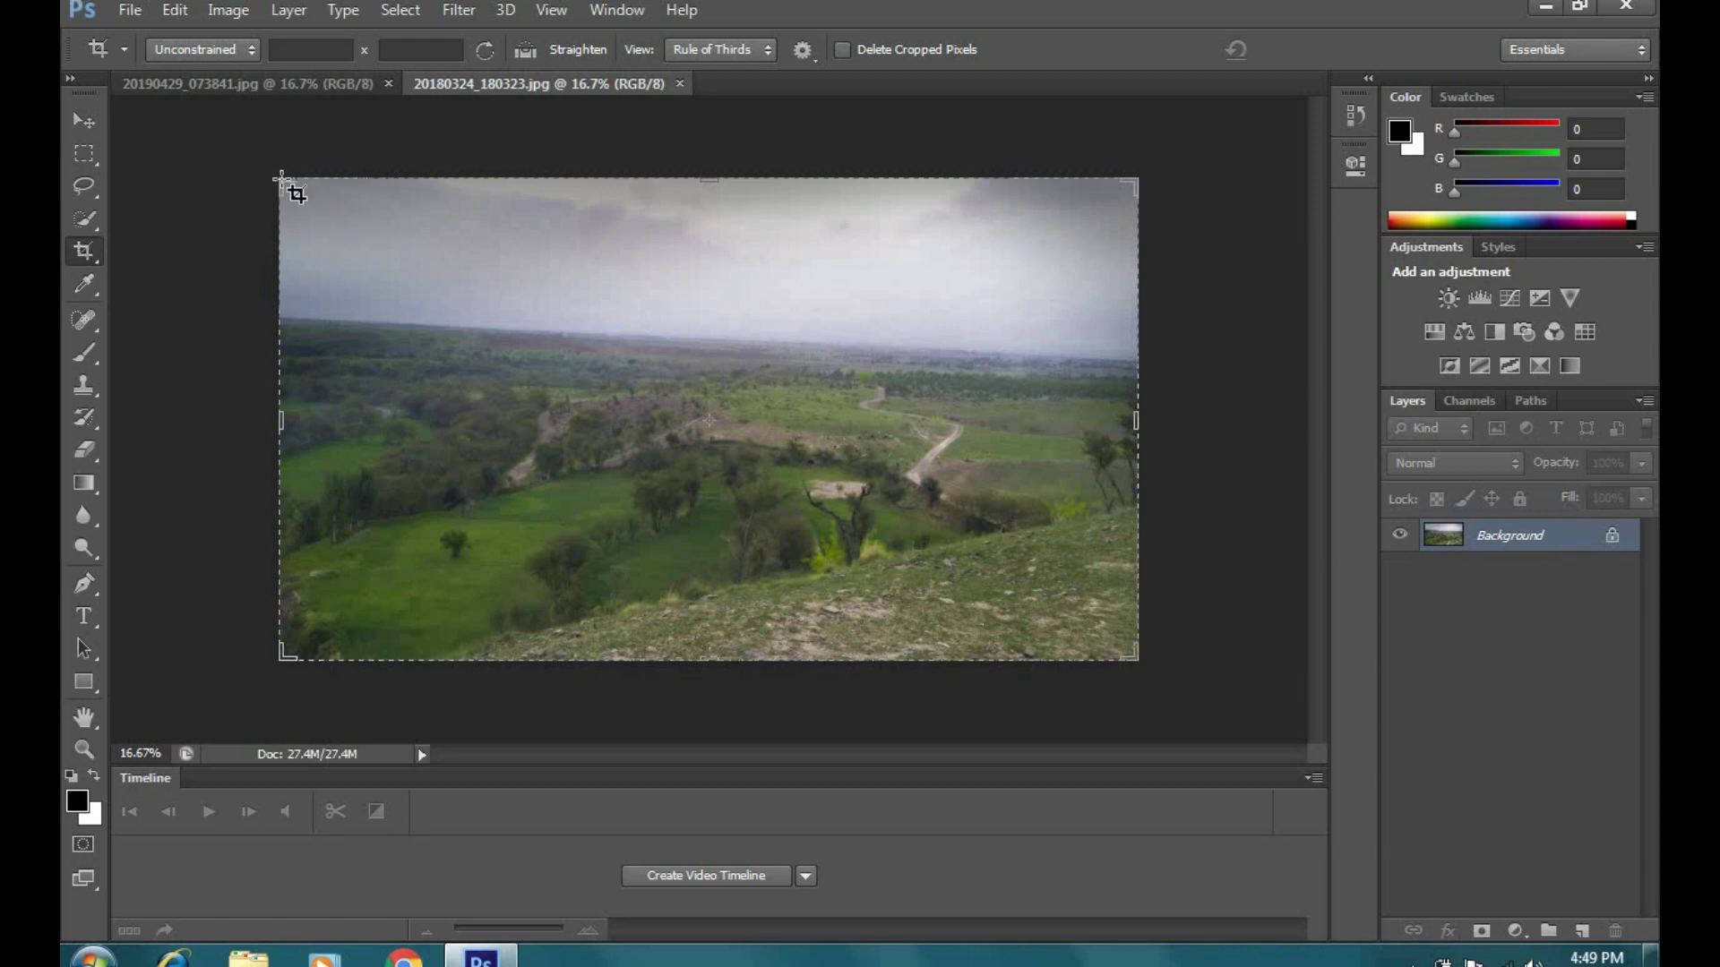
Straighten the landscape by tracing its tilted horizon, then apply the straightened crop
click(577, 50)
drag(280, 314, 1124, 355)
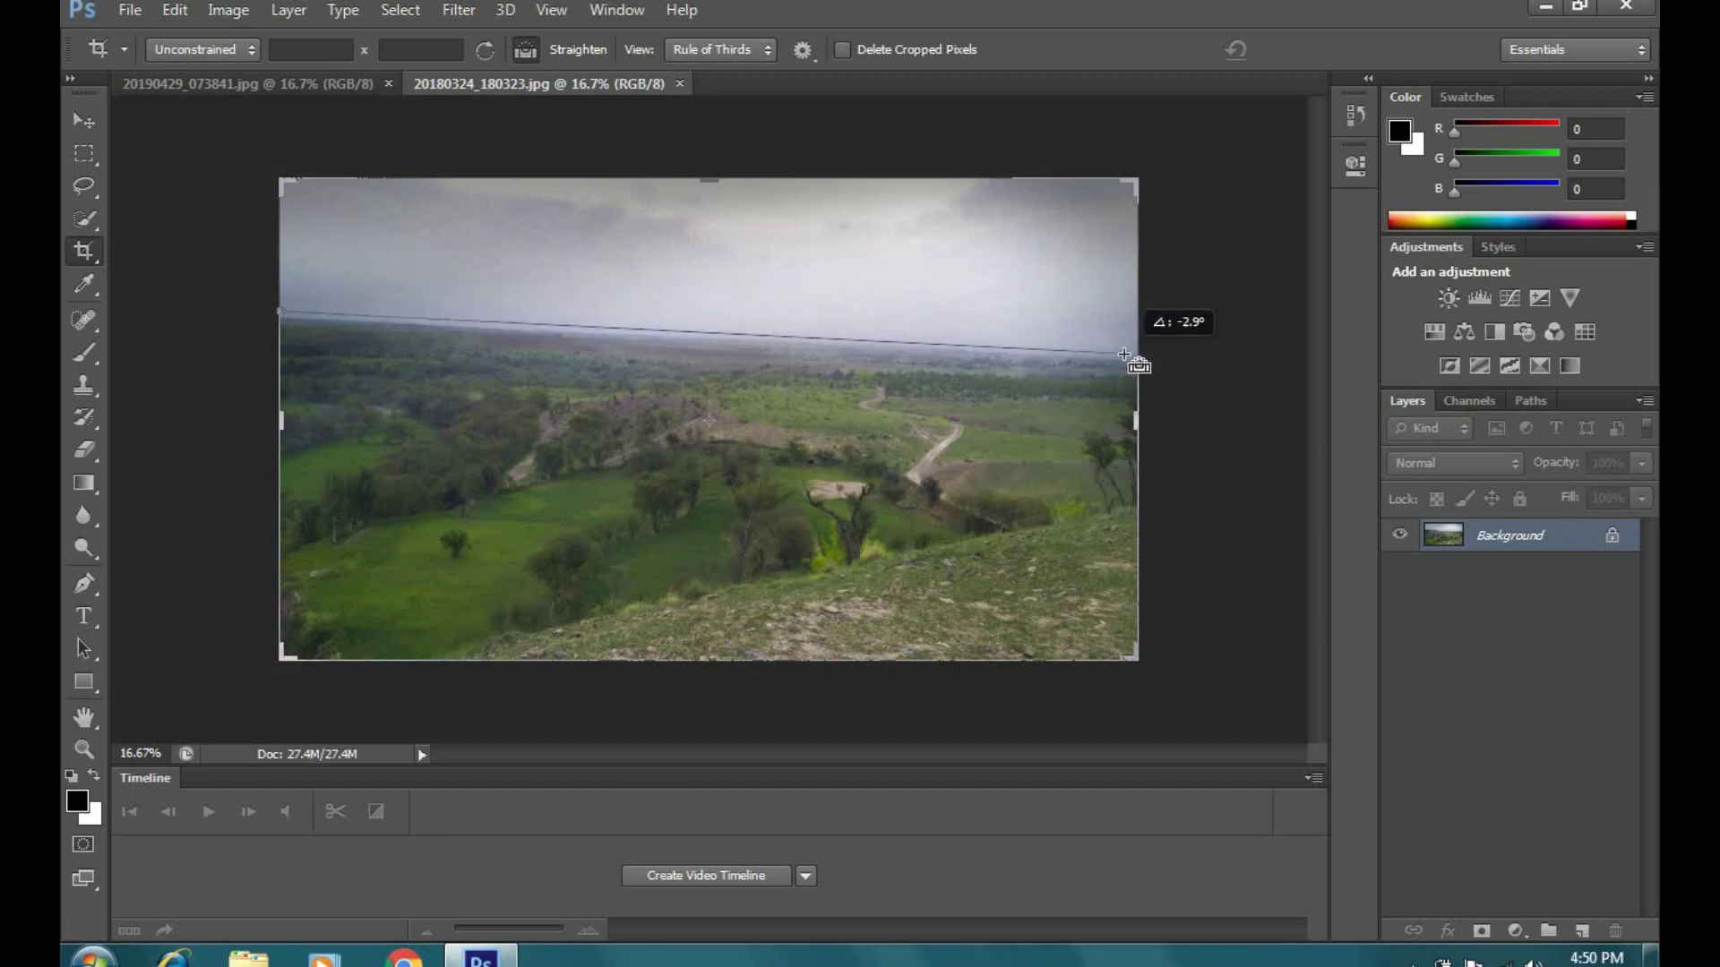
drag(1124, 355, 1136, 360)
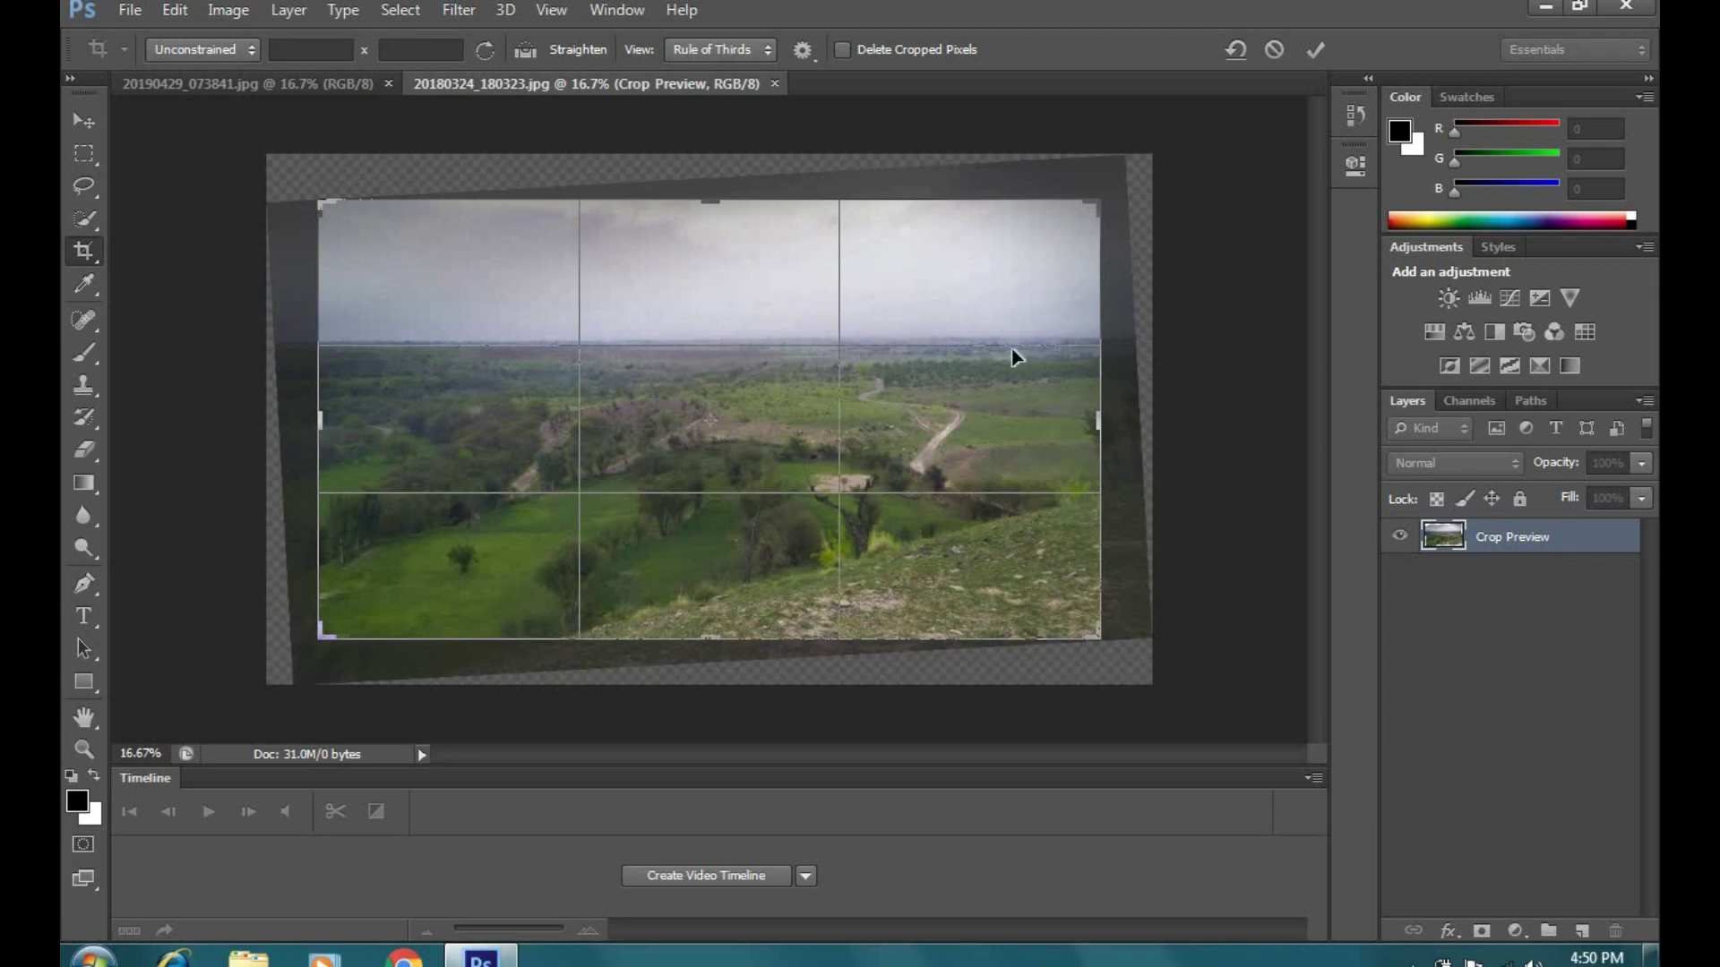
click(1314, 51)
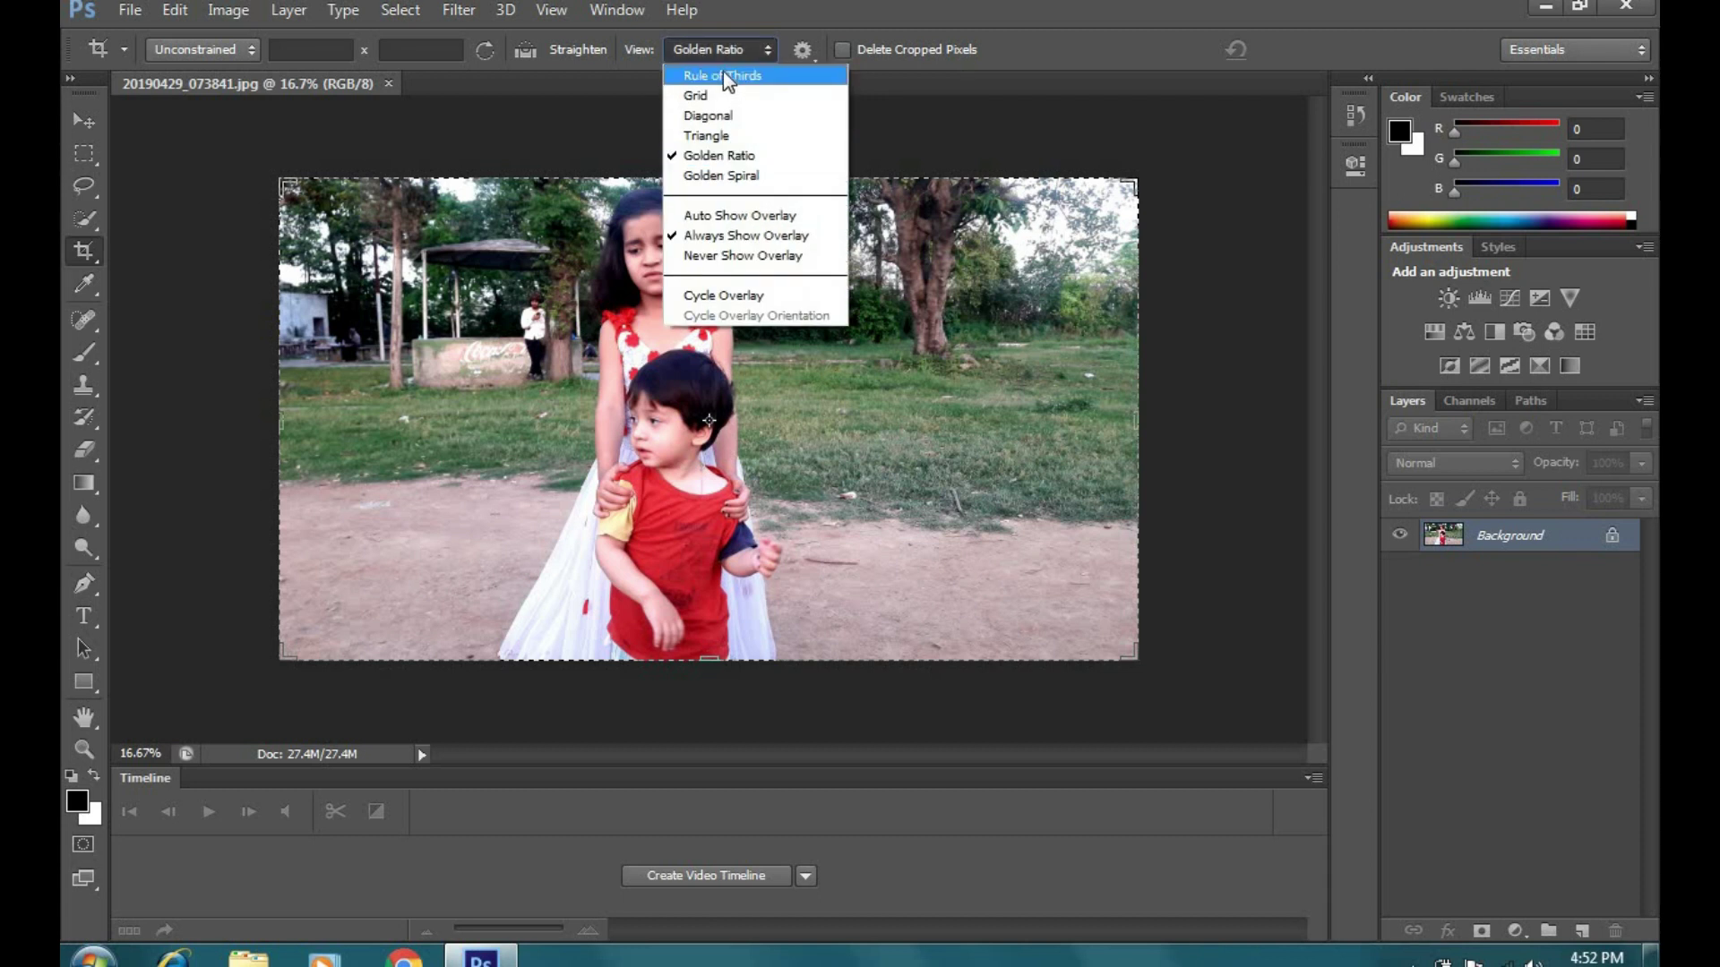
Set the crop overlay to Rule of Thirds and start resizing from the top-left corner
click(723, 75)
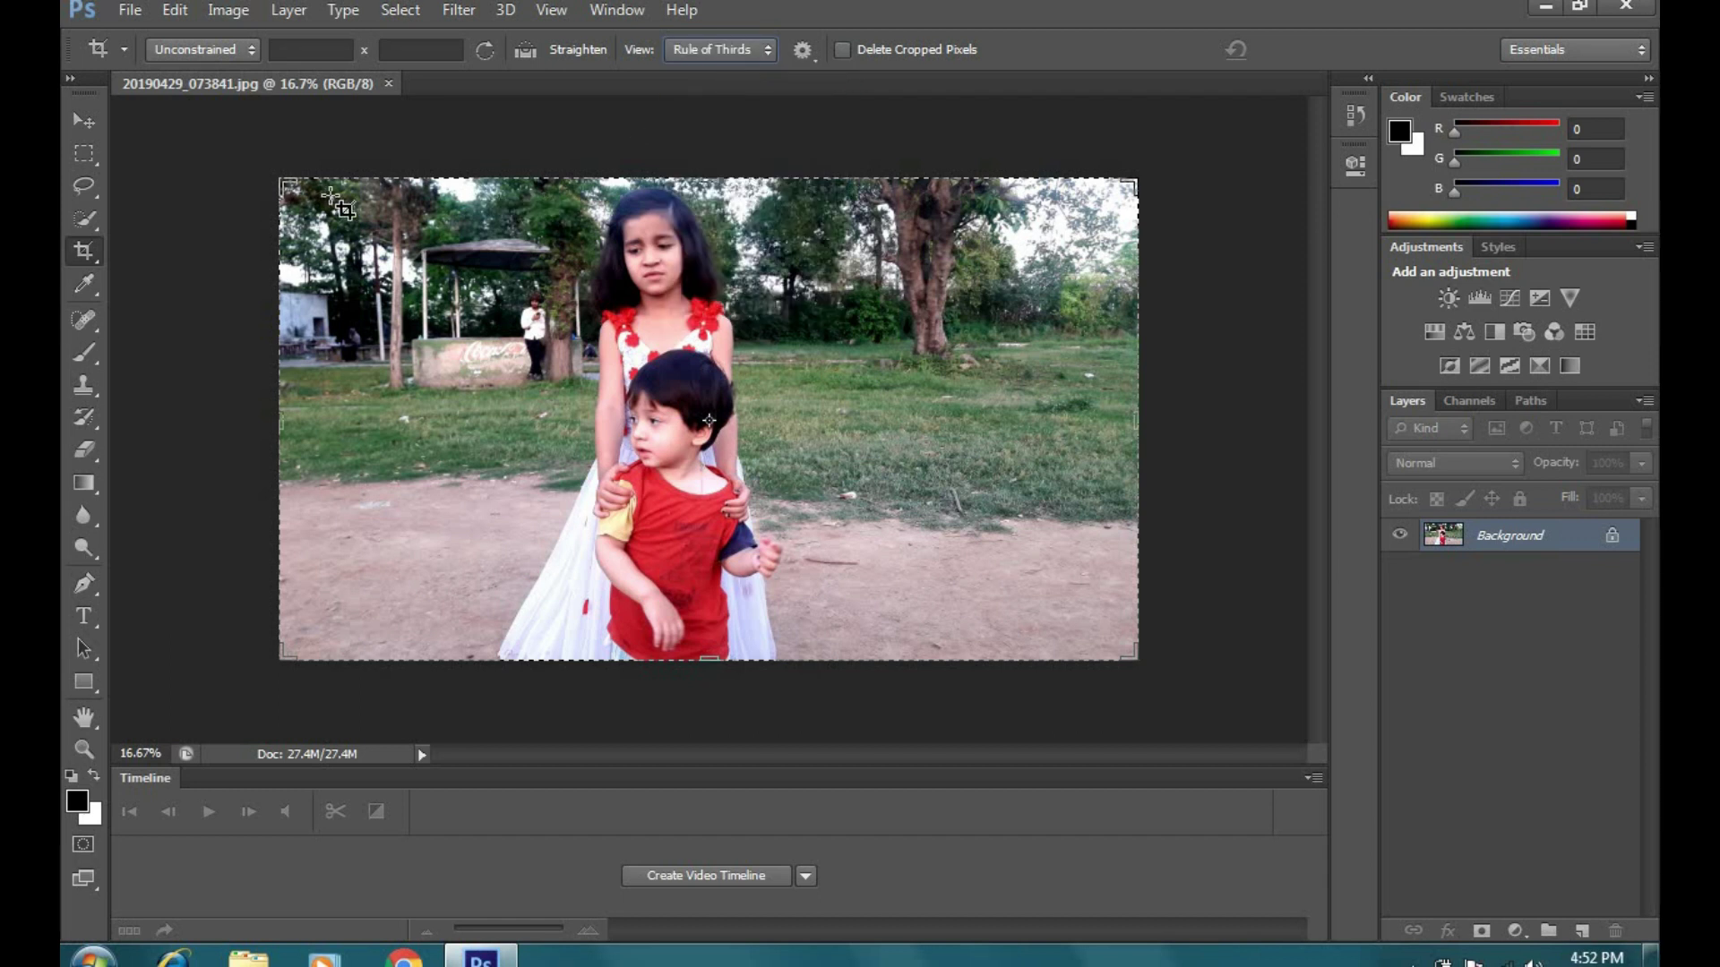
drag(285, 184, 287, 188)
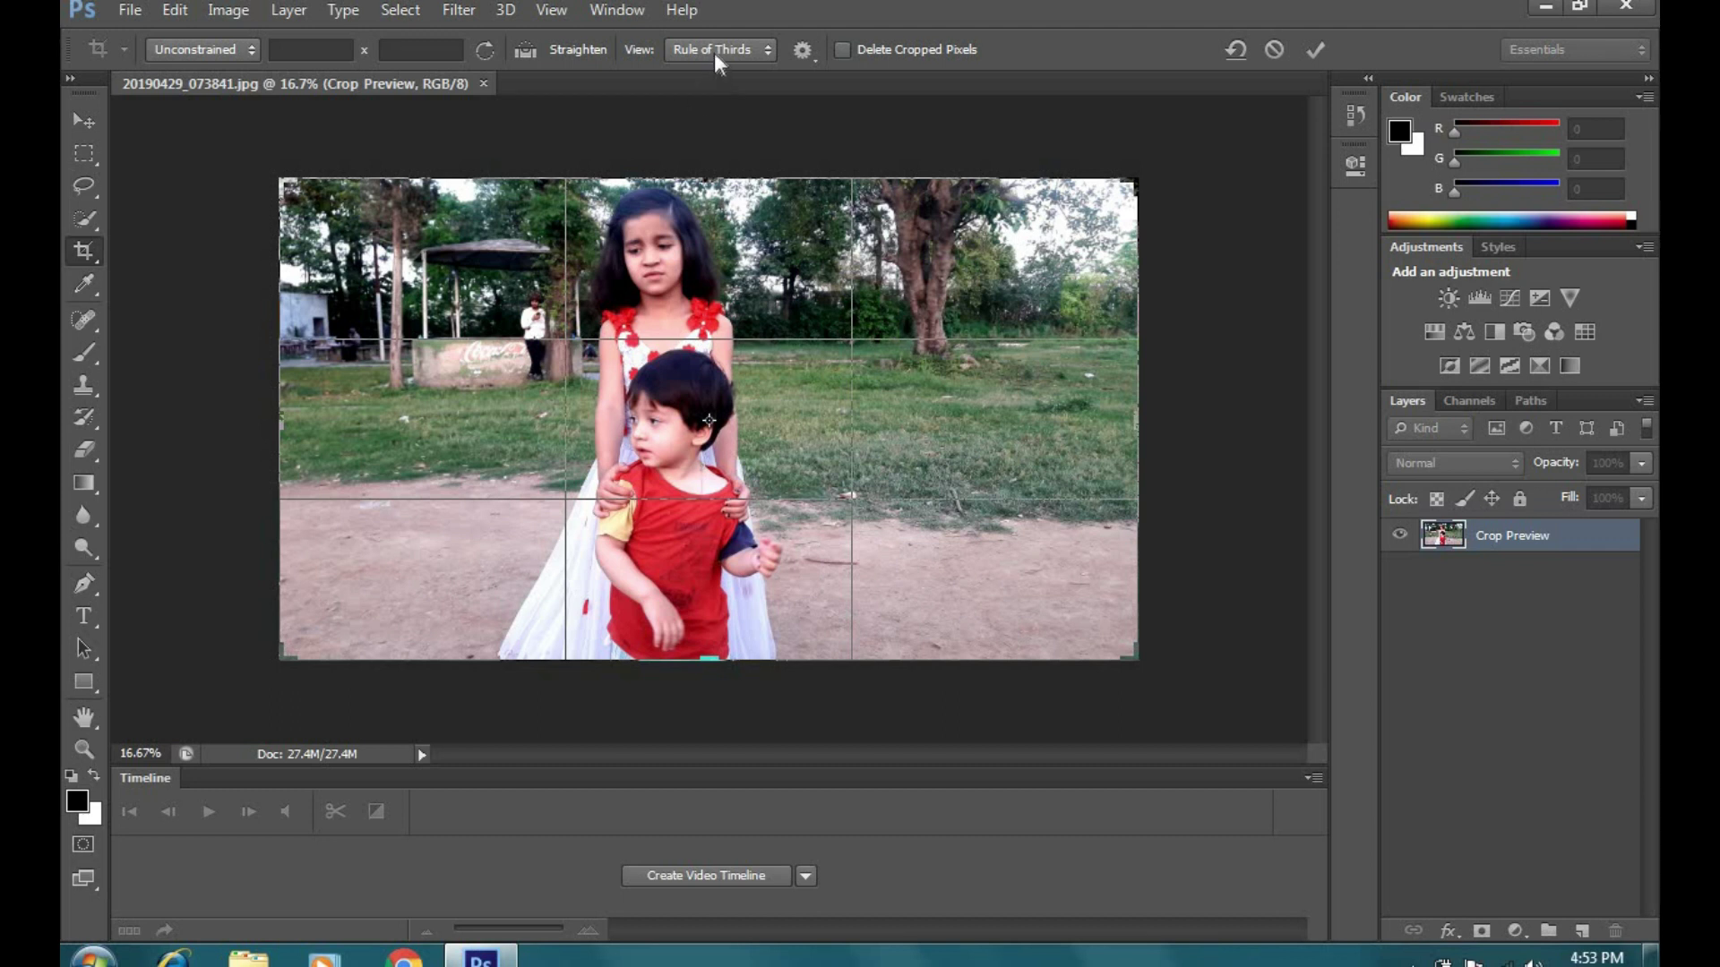
Switch the crop overlay to Golden Ratio, then Golden Spiral, nudging the photo inside the crop
drag(497, 311, 493, 311)
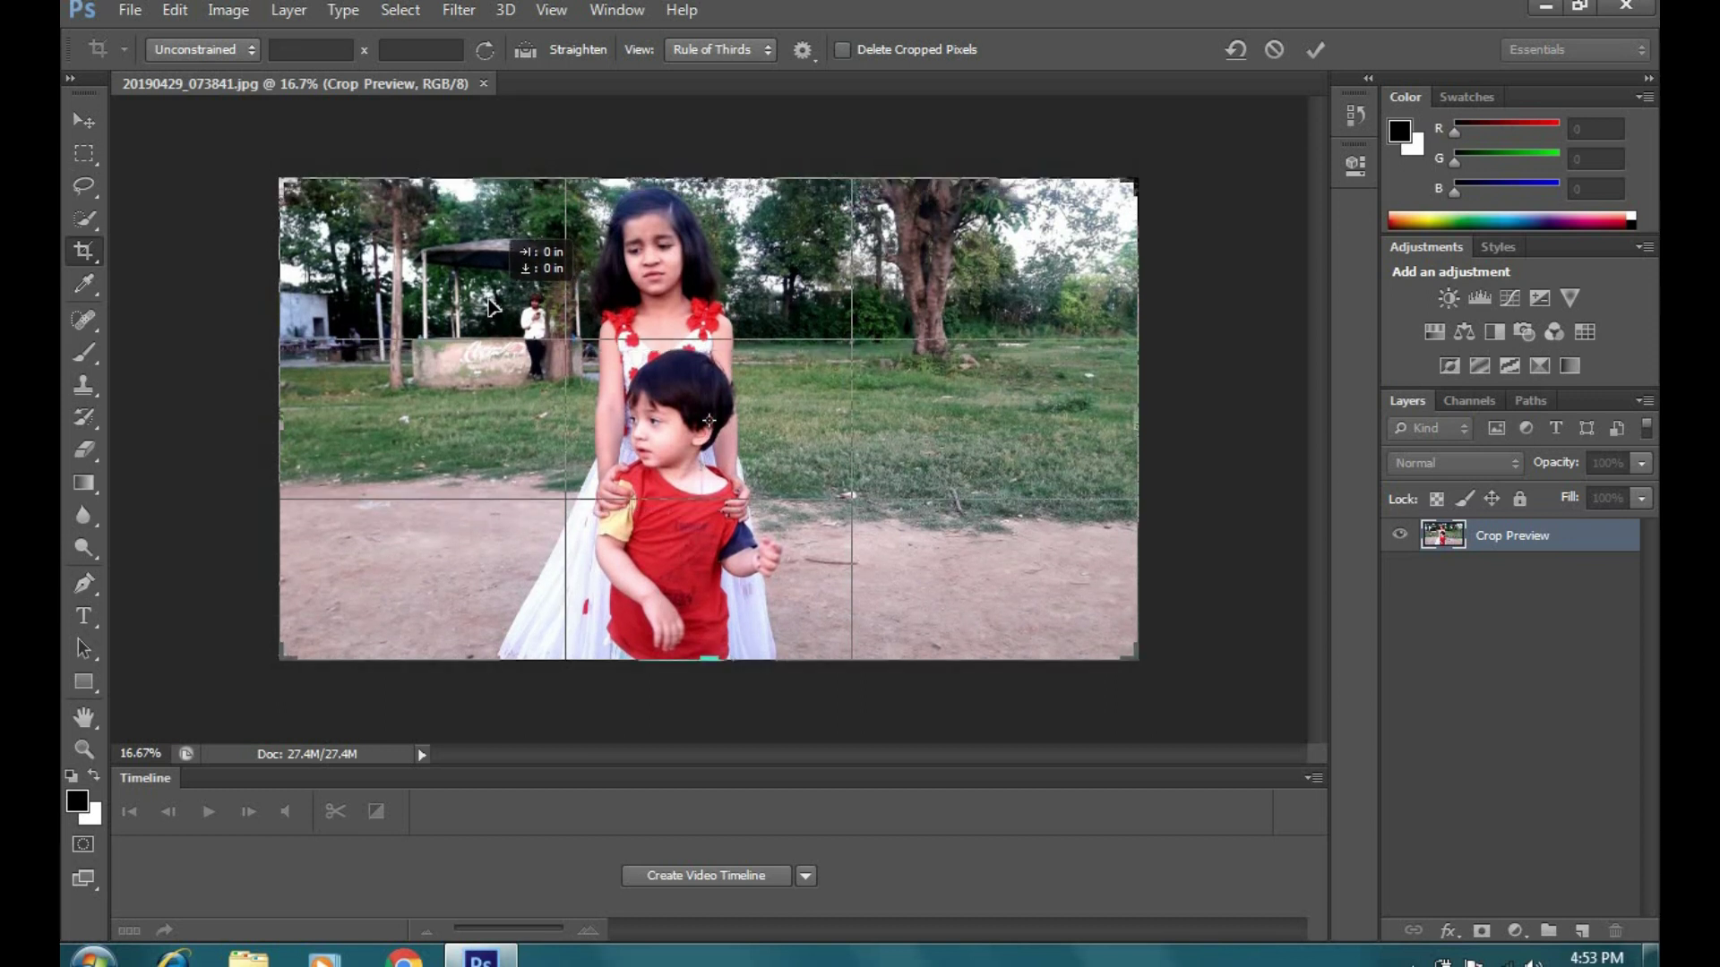
click(720, 52)
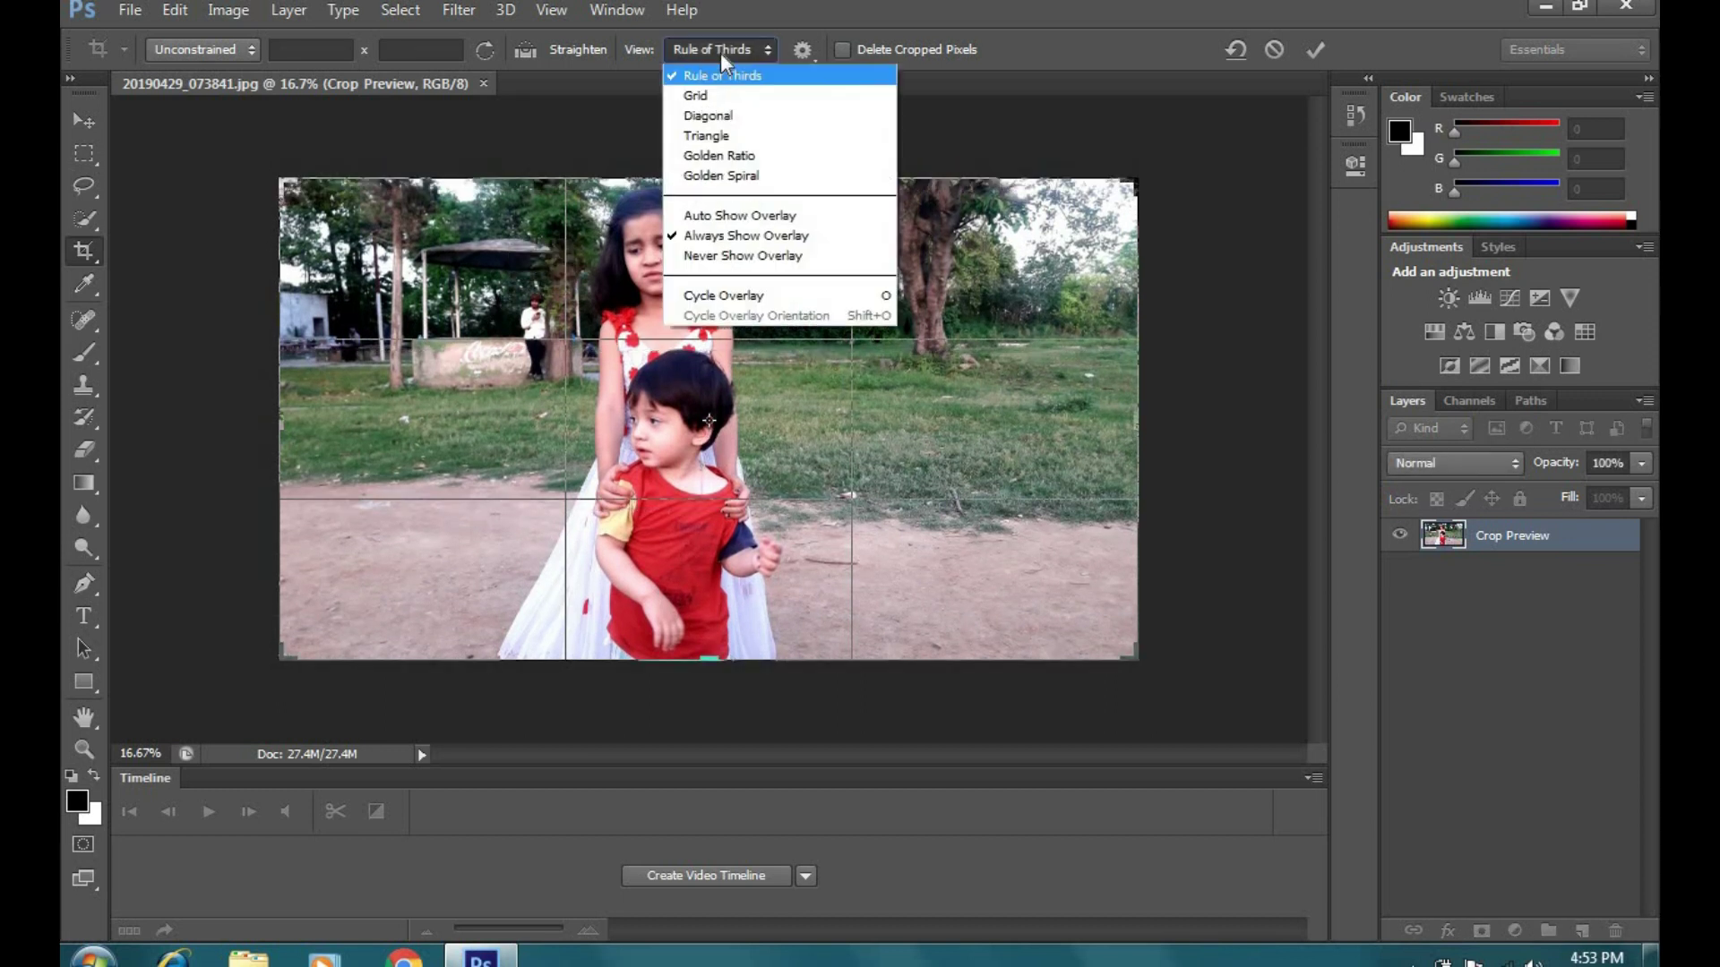
click(717, 156)
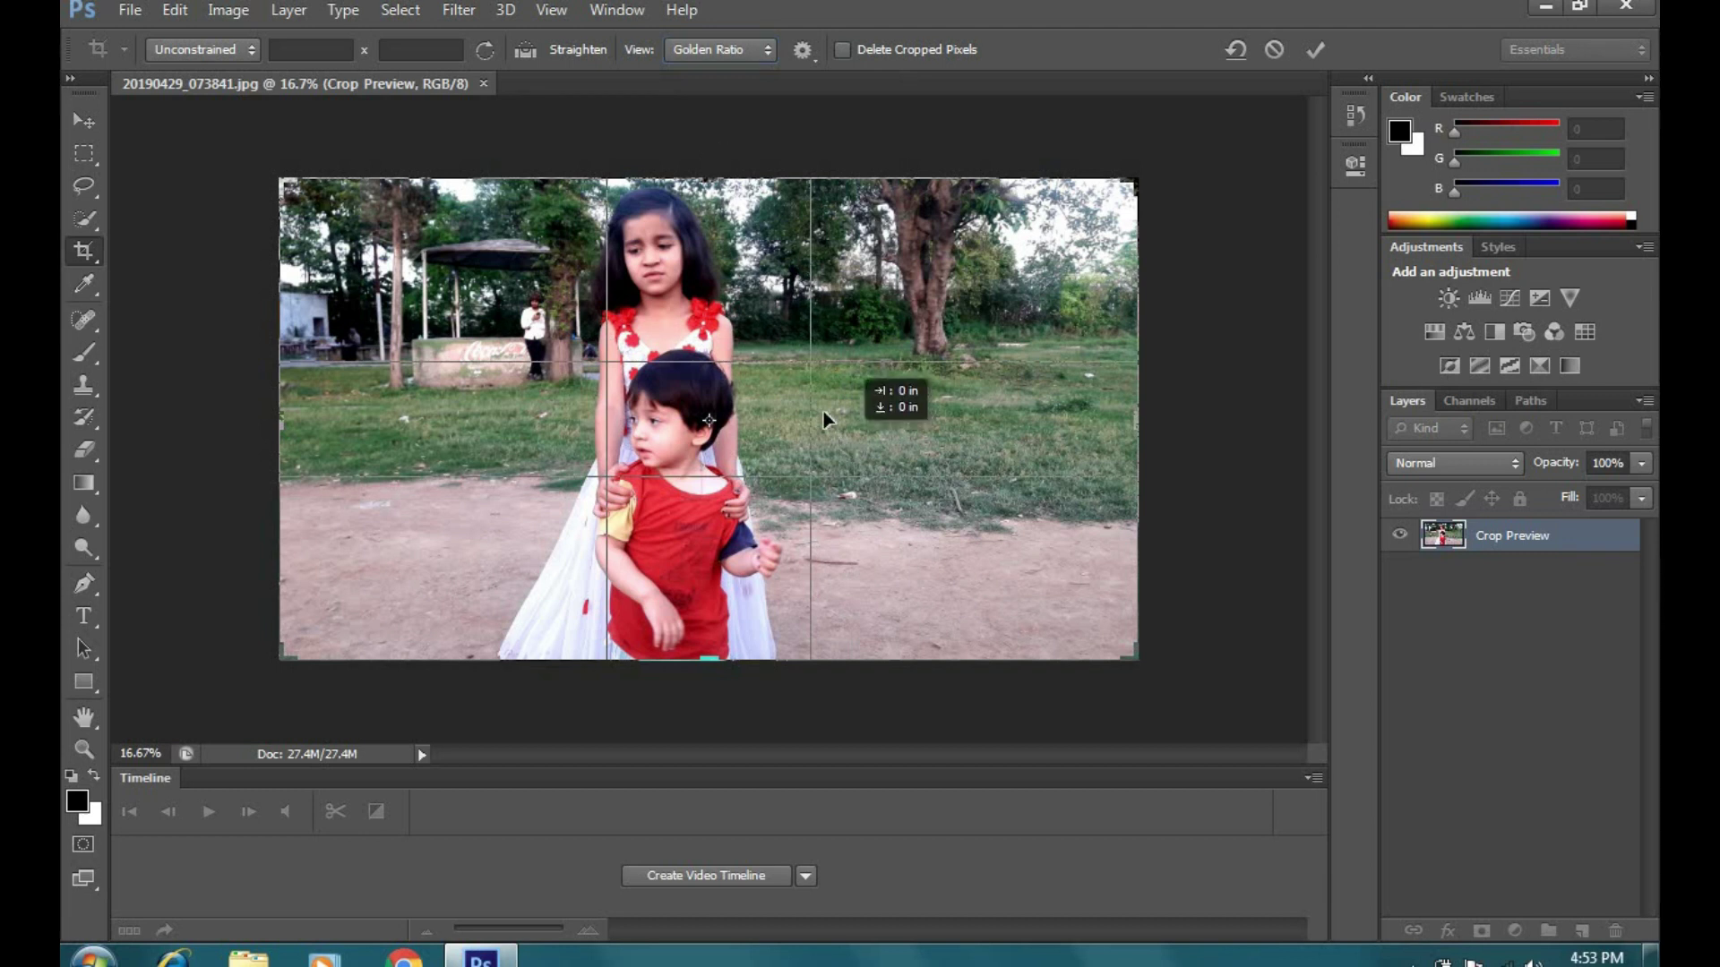
drag(824, 419, 843, 455)
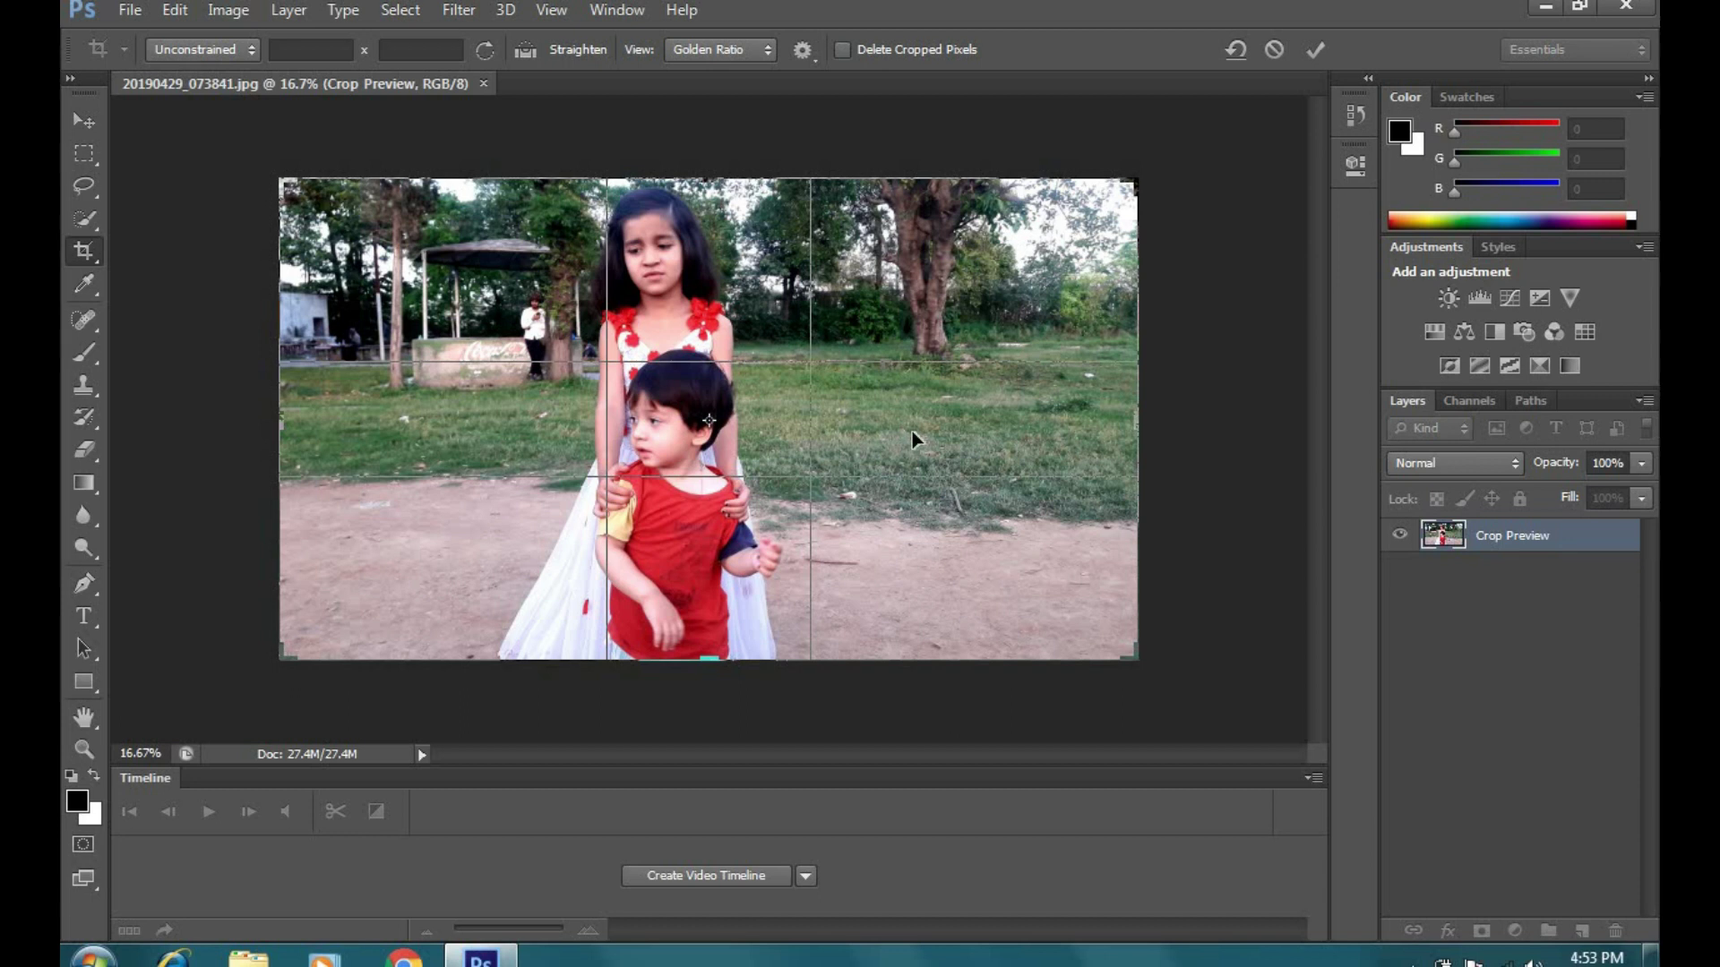
click(737, 51)
click(711, 173)
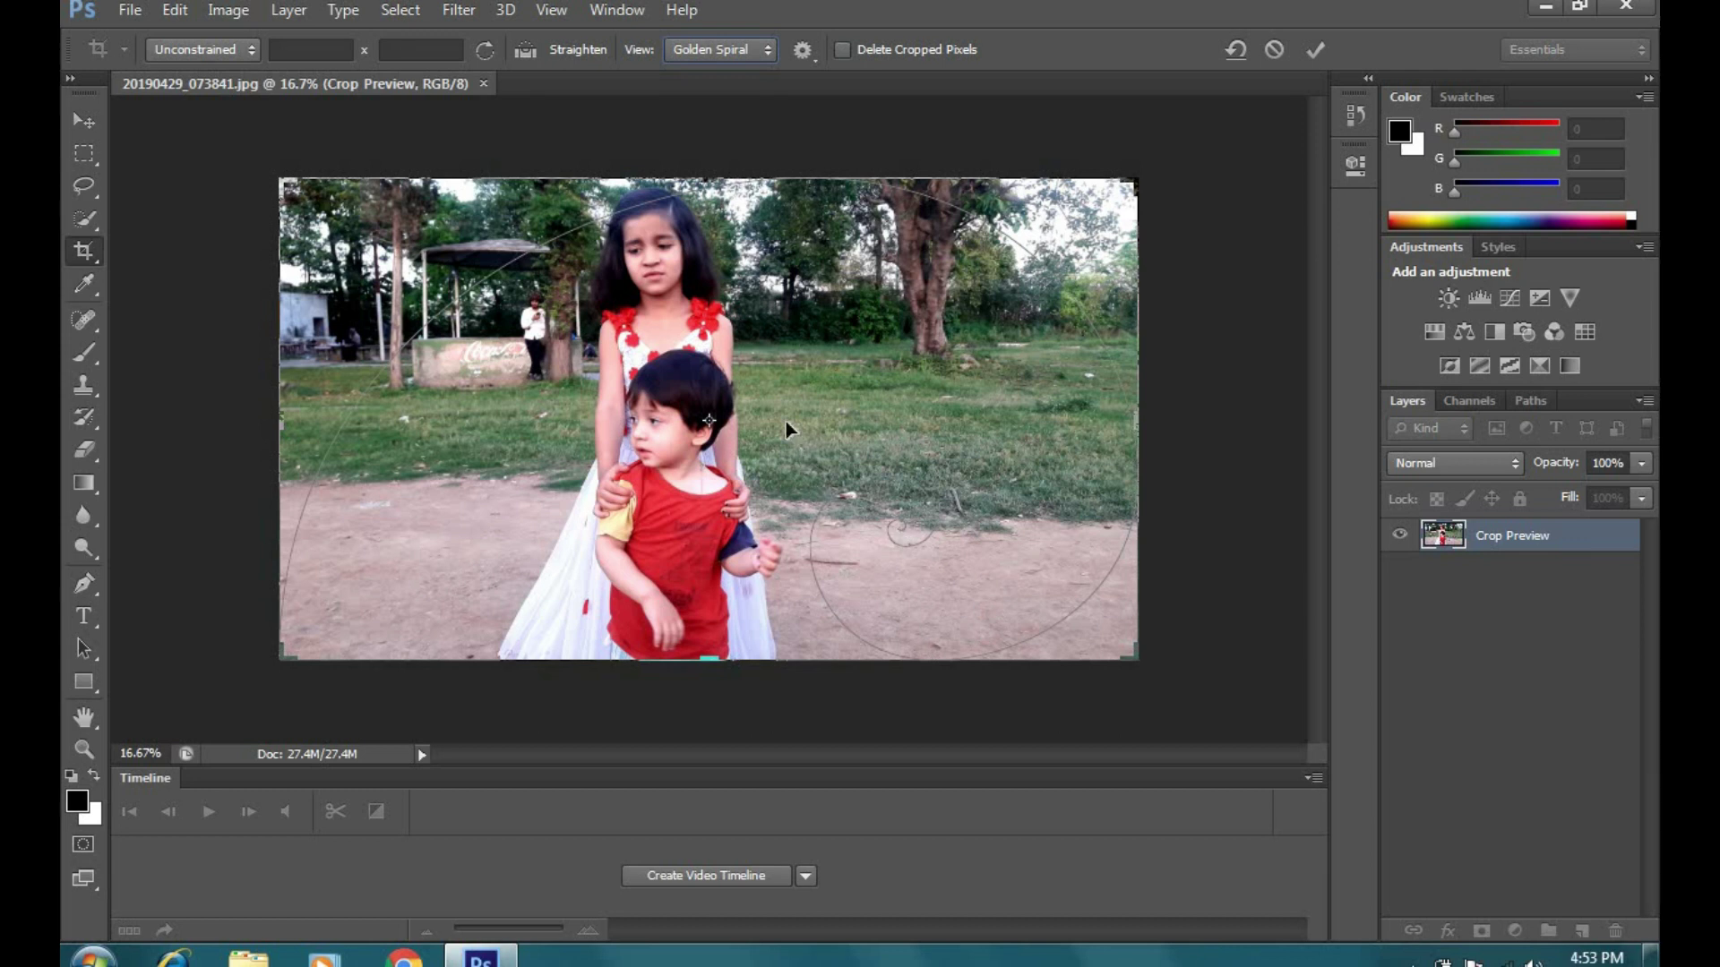
Reframe the crop around both children and the trees, trimming the lower ground, and commit it
mouse_move(786, 421)
mouse_down()
mouse_move(1045, 556)
mouse_move(1006, 546)
mouse_up()
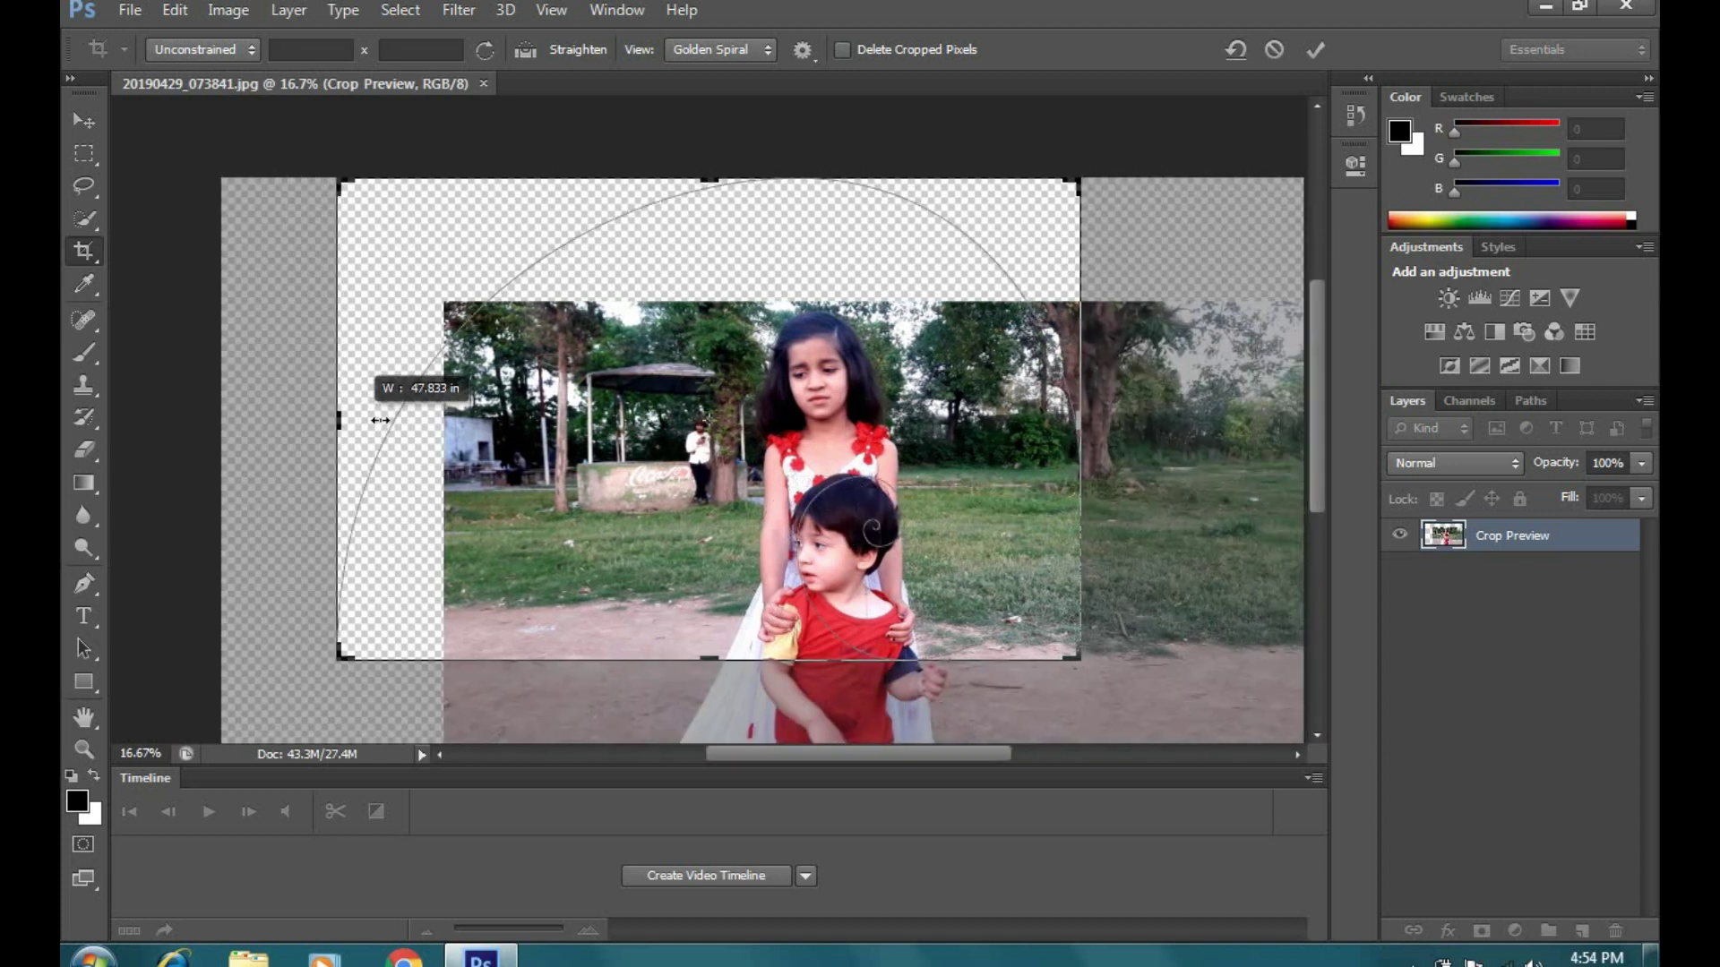
drag(280, 421, 543, 421)
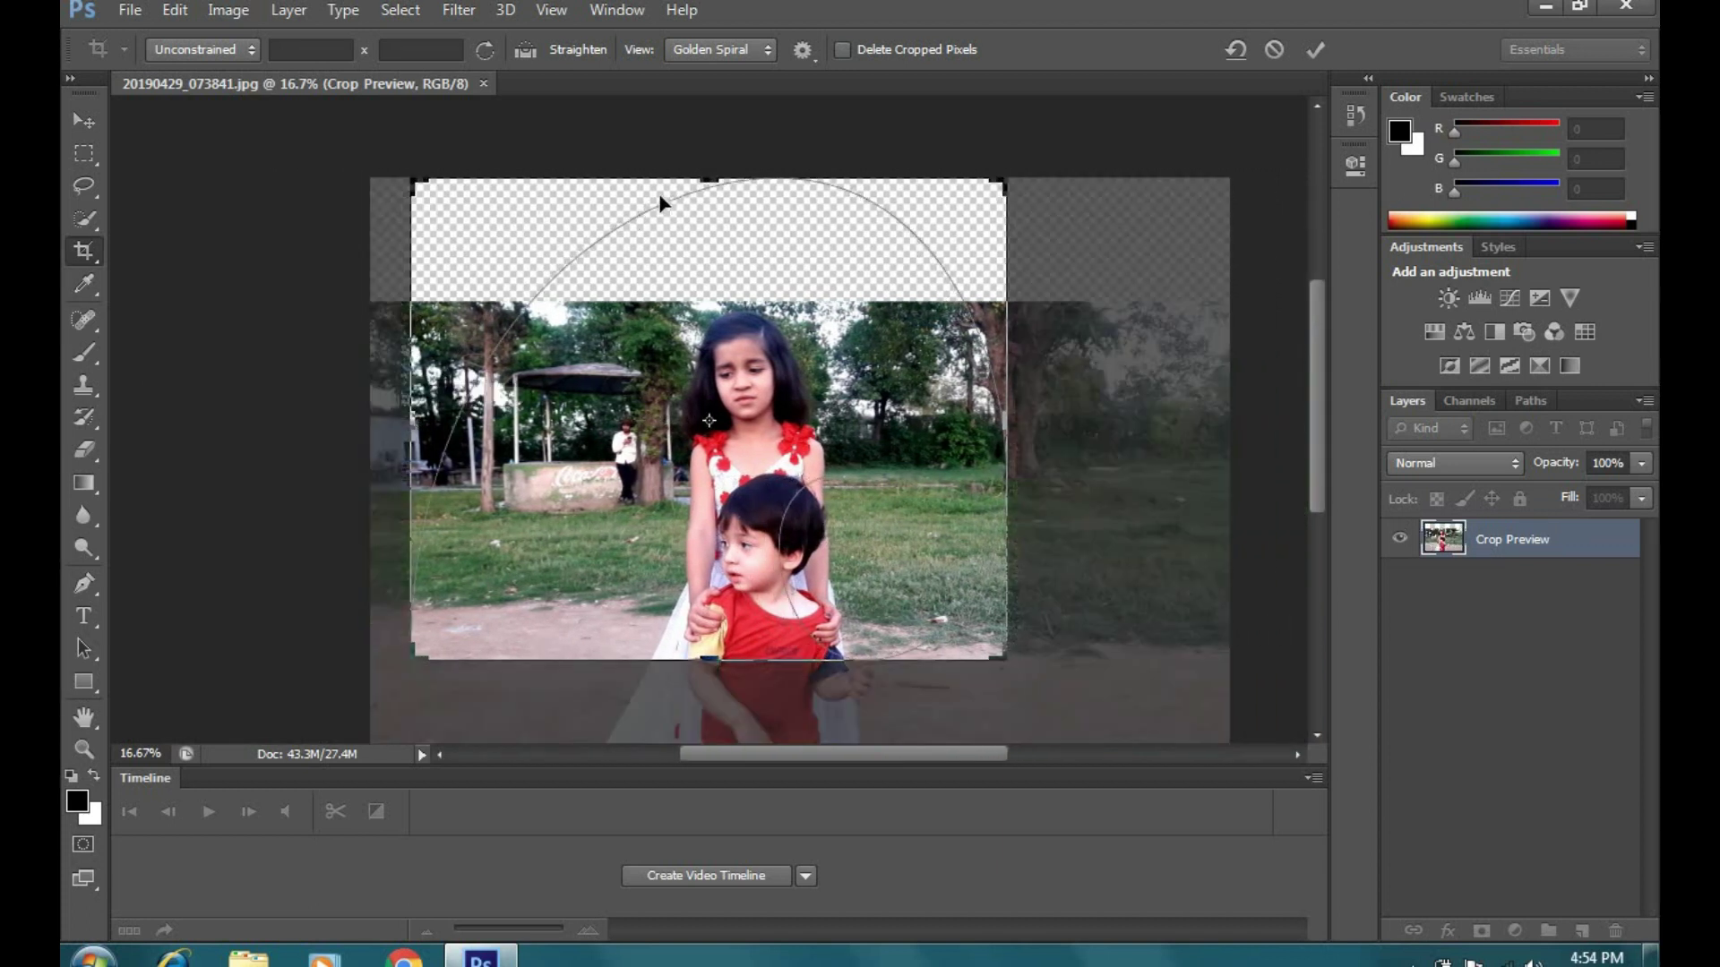
drag(708, 177, 698, 240)
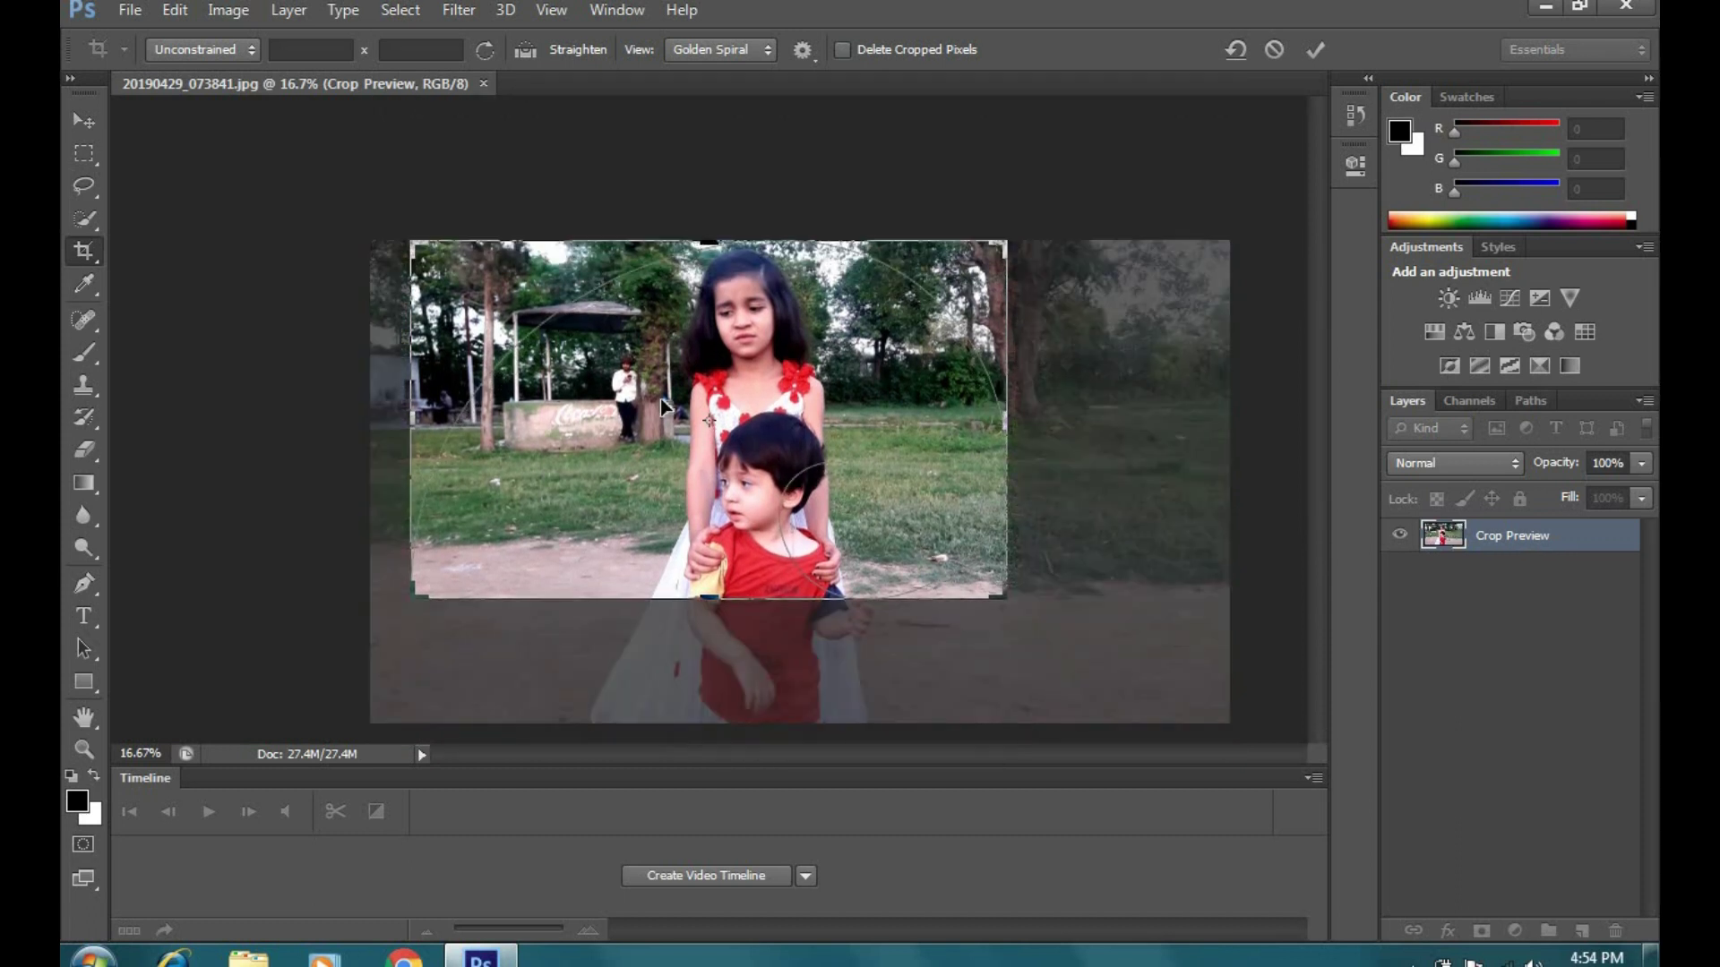
key(ctrl)
click(529, 50)
drag(970, 573, 1030, 606)
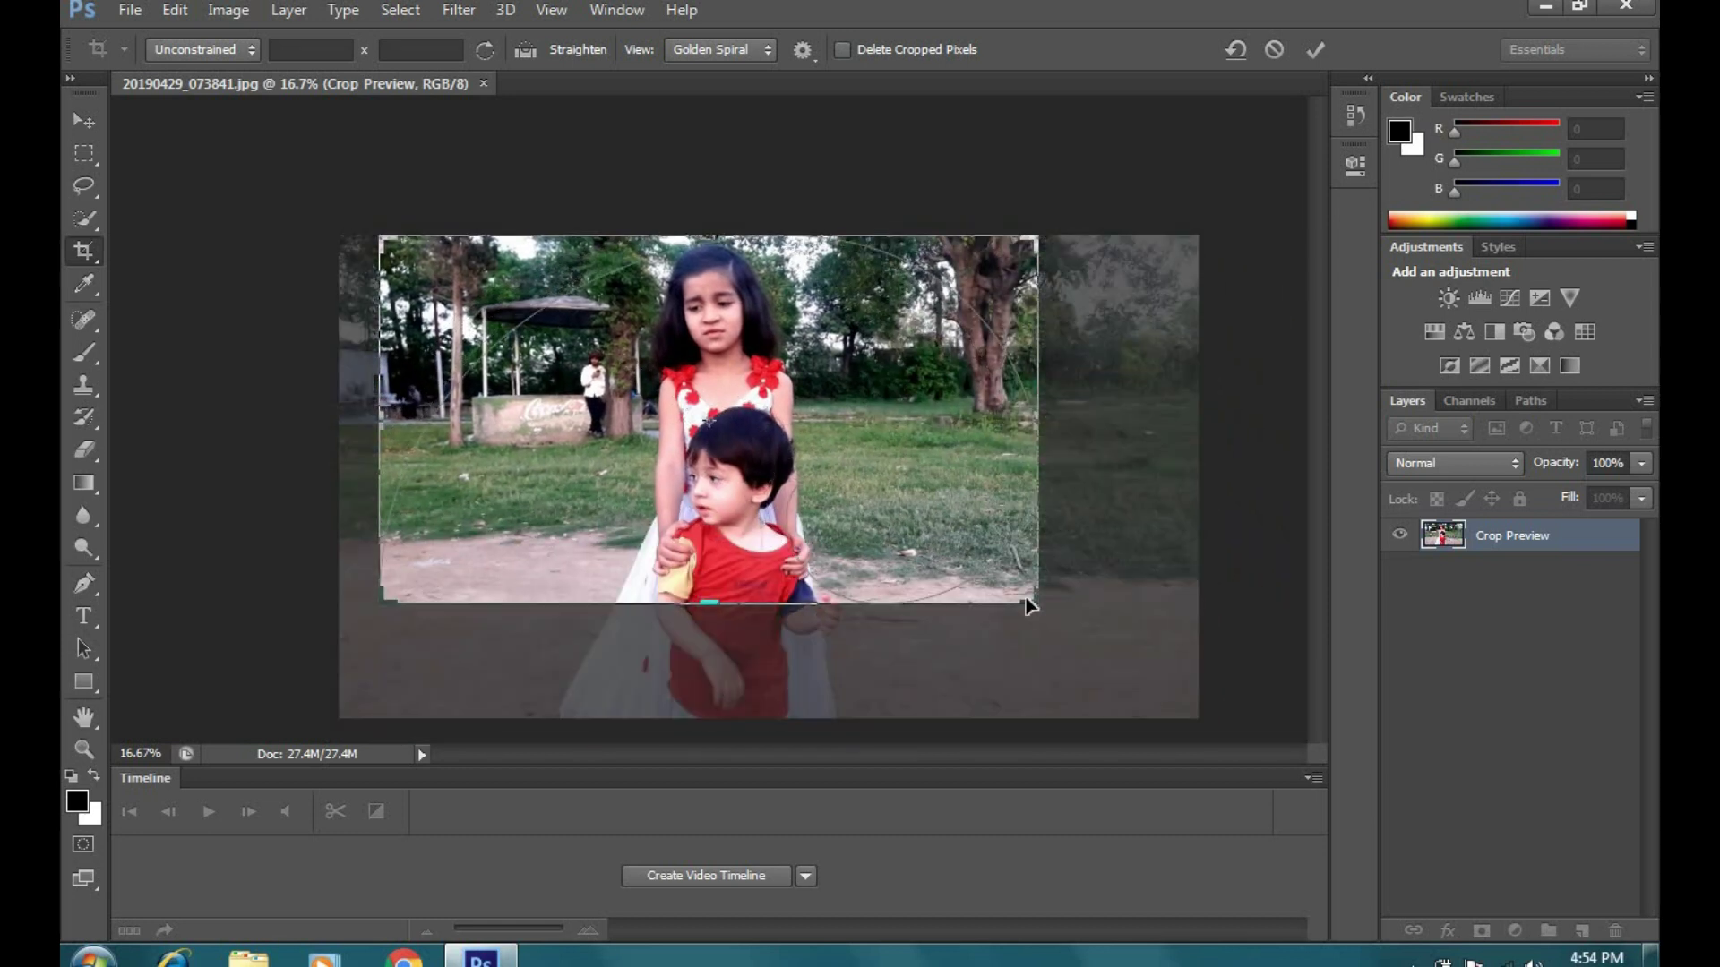
click(1316, 49)
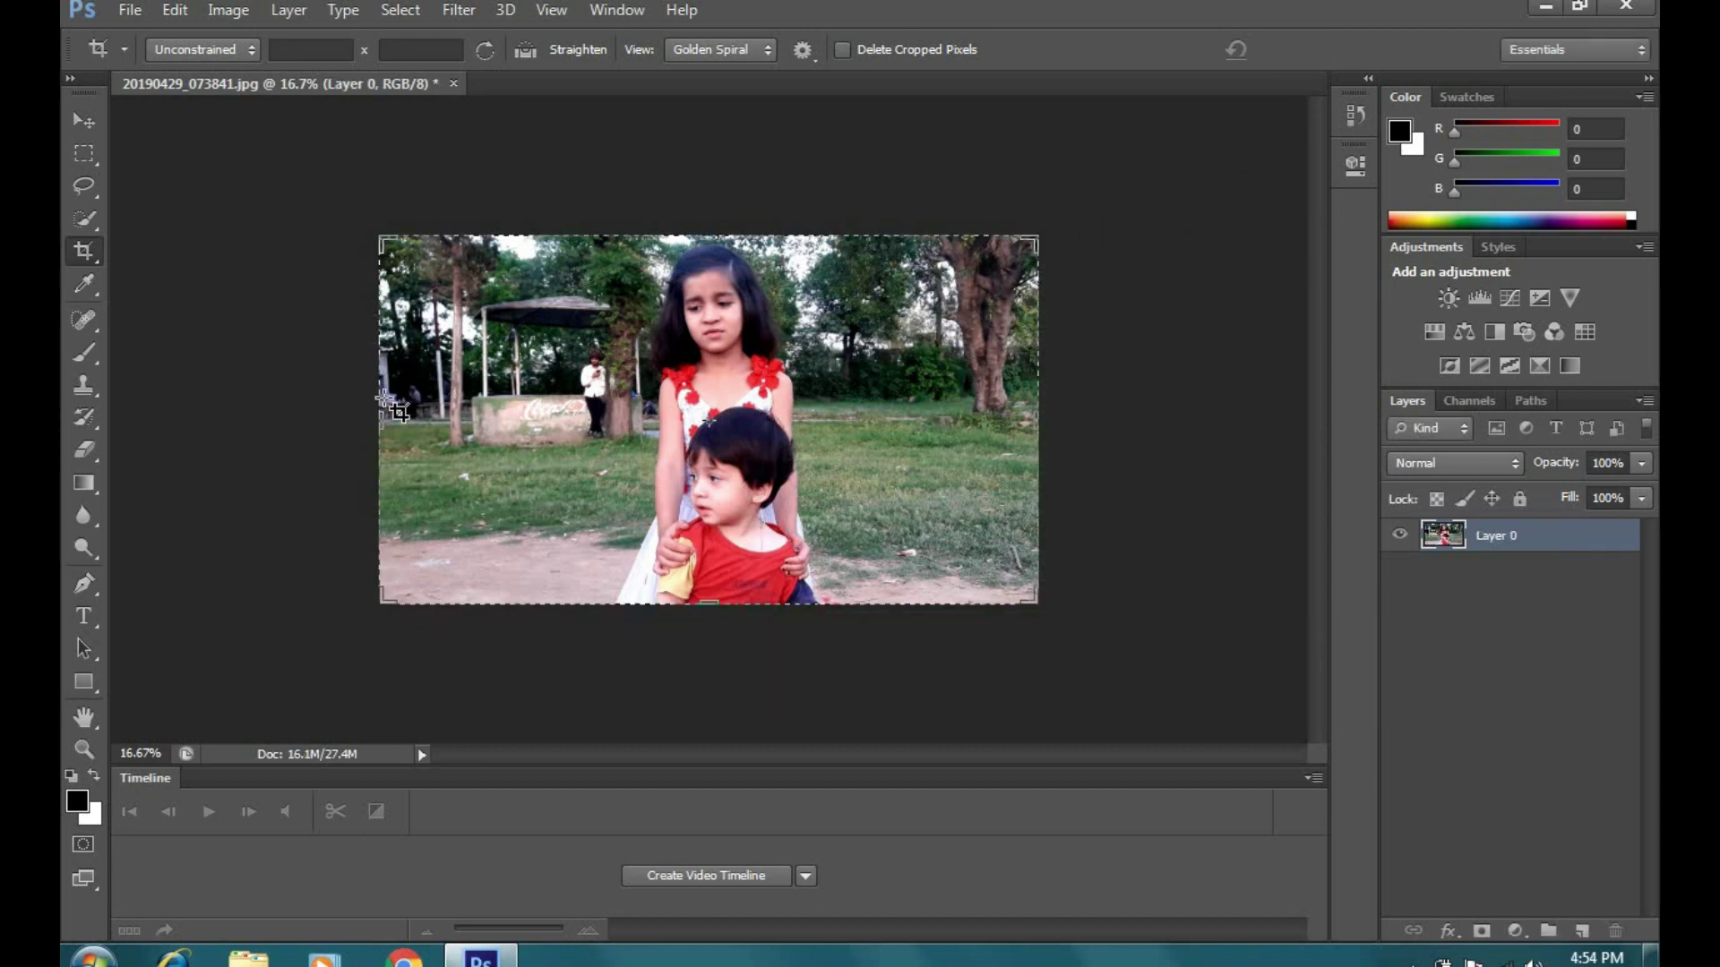
Recrop the photo slightly wider with Delete Cropped Pixels enabled and commit it
drag(1057, 427, 1100, 394)
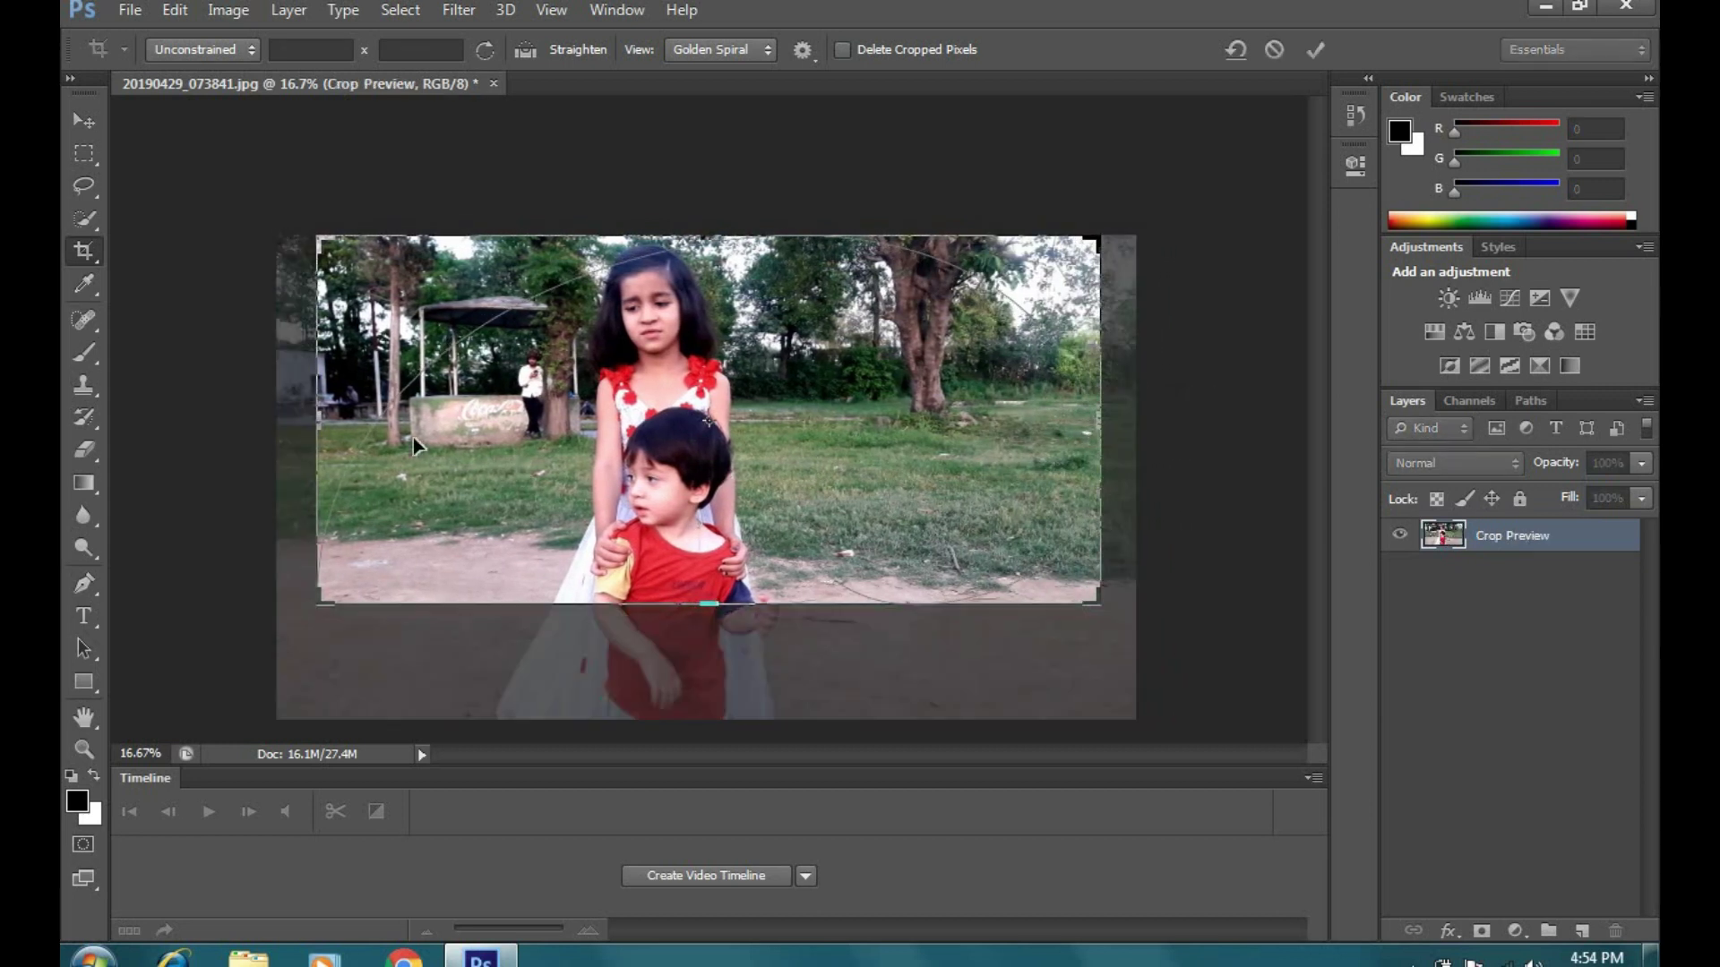
click(843, 50)
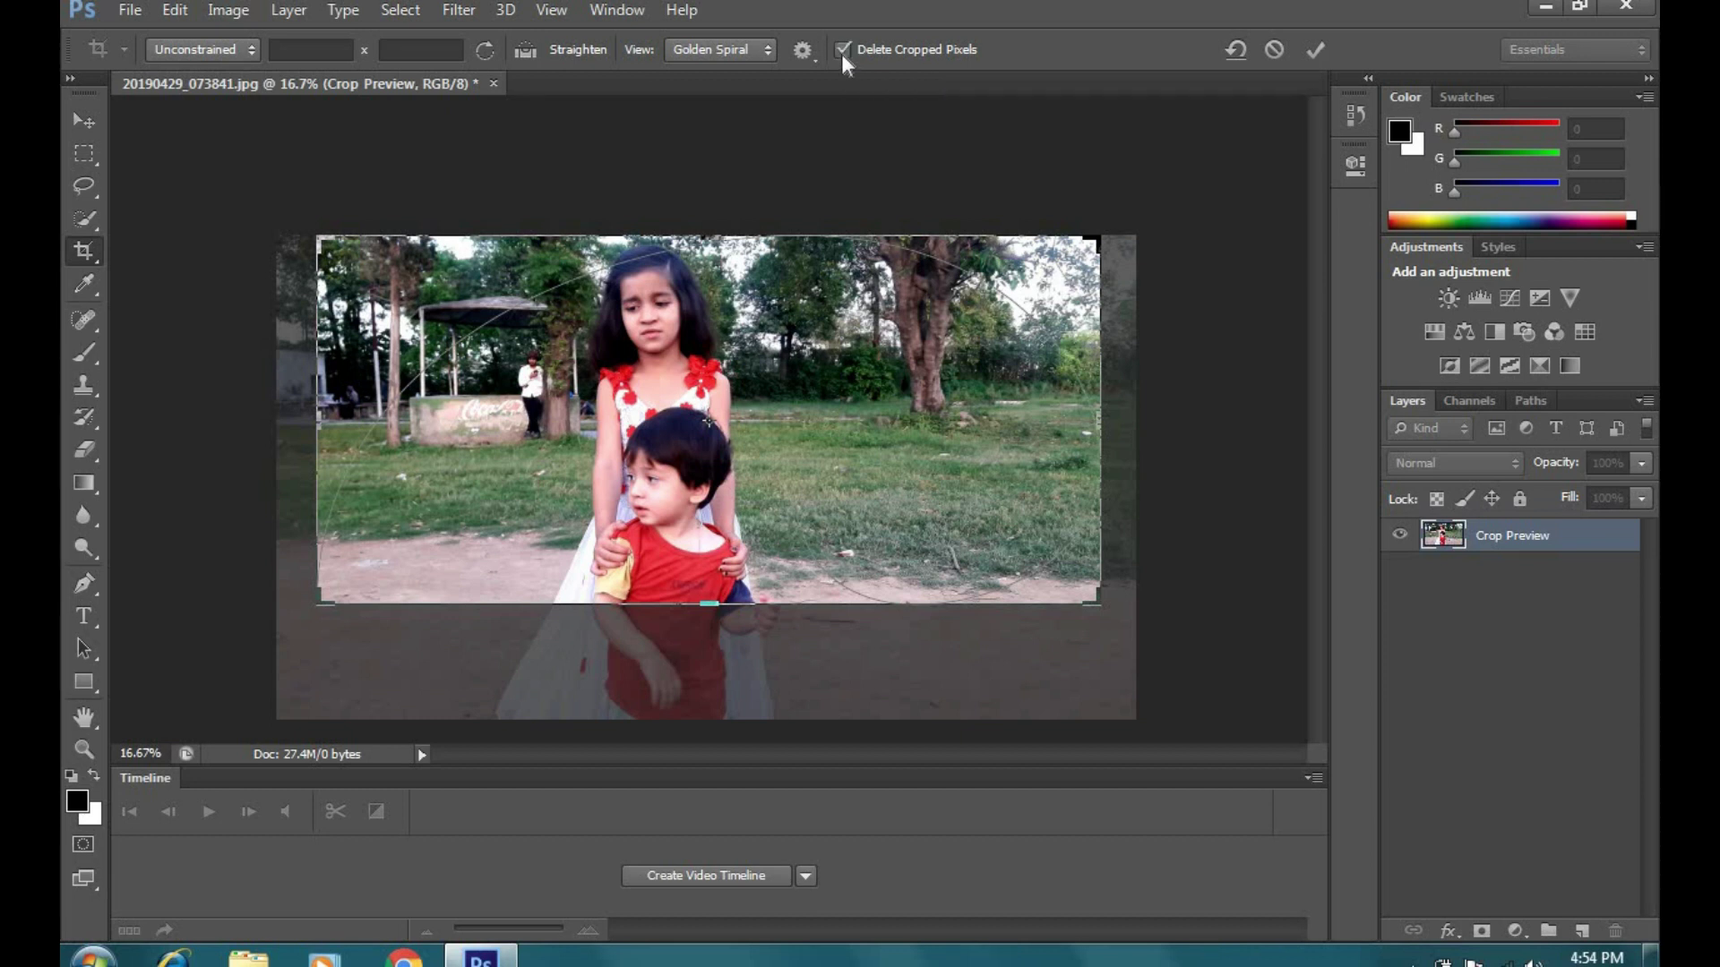
click(1311, 51)
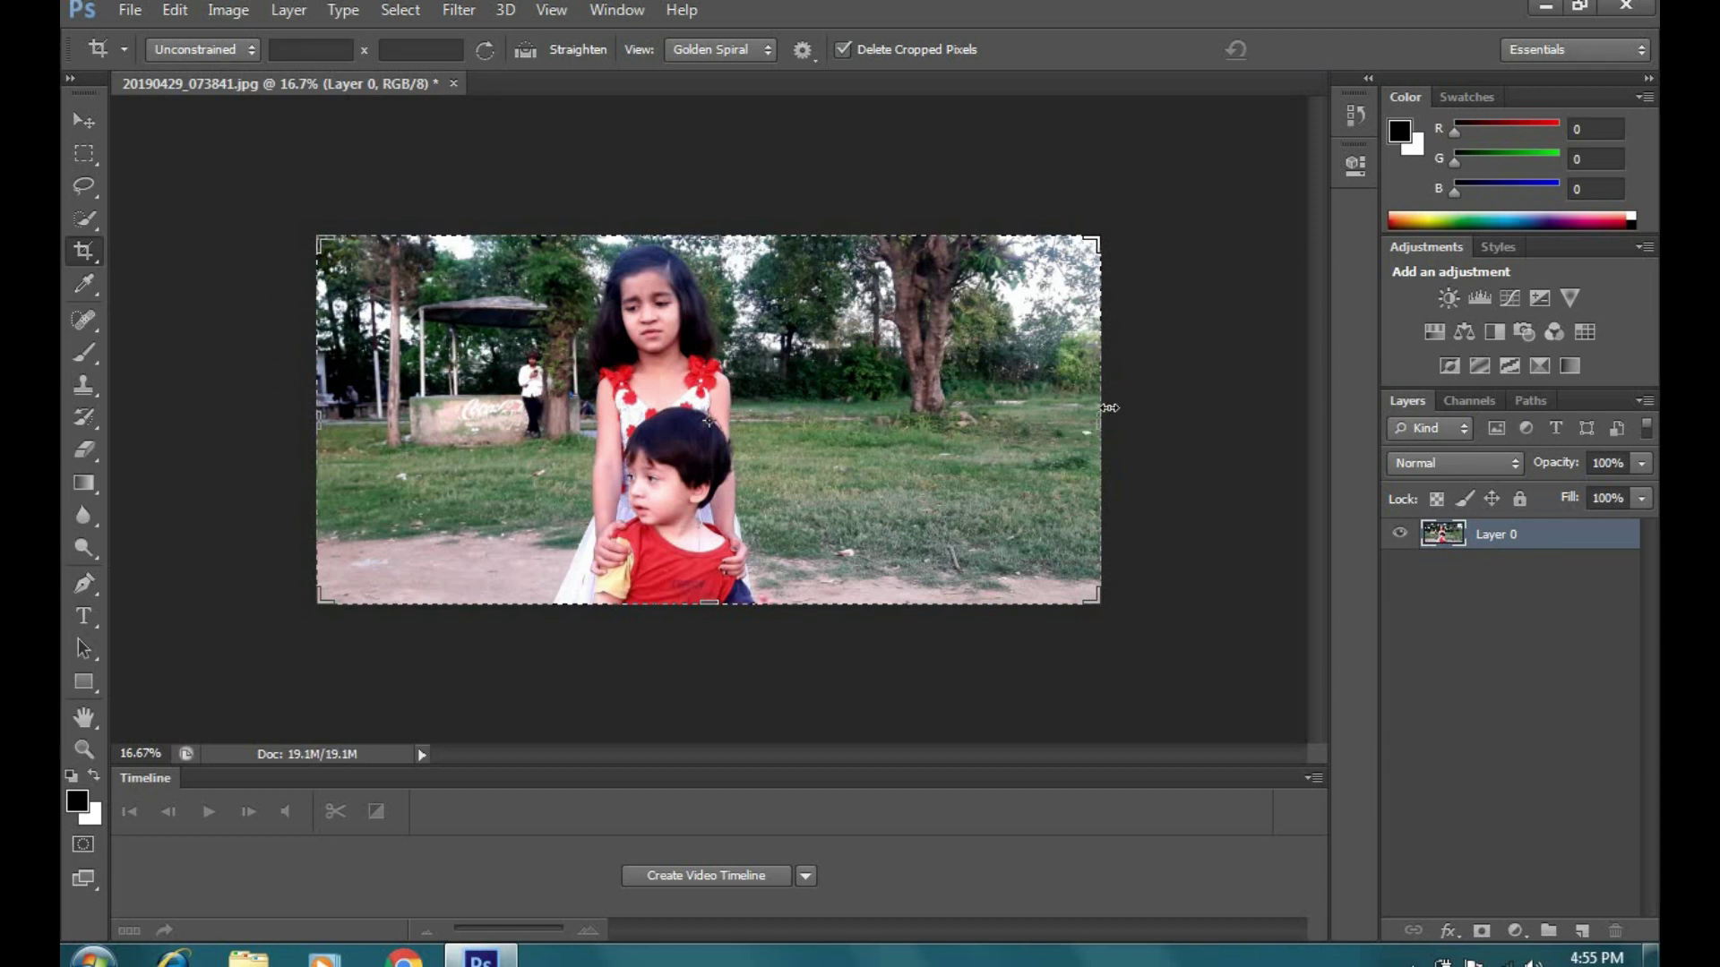
Try widening past the right edge, cancel it, then commit a fresh crop
mouse_move(1099, 411)
mouse_down()
mouse_move(1120, 403)
mouse_move(1100, 420)
mouse_up()
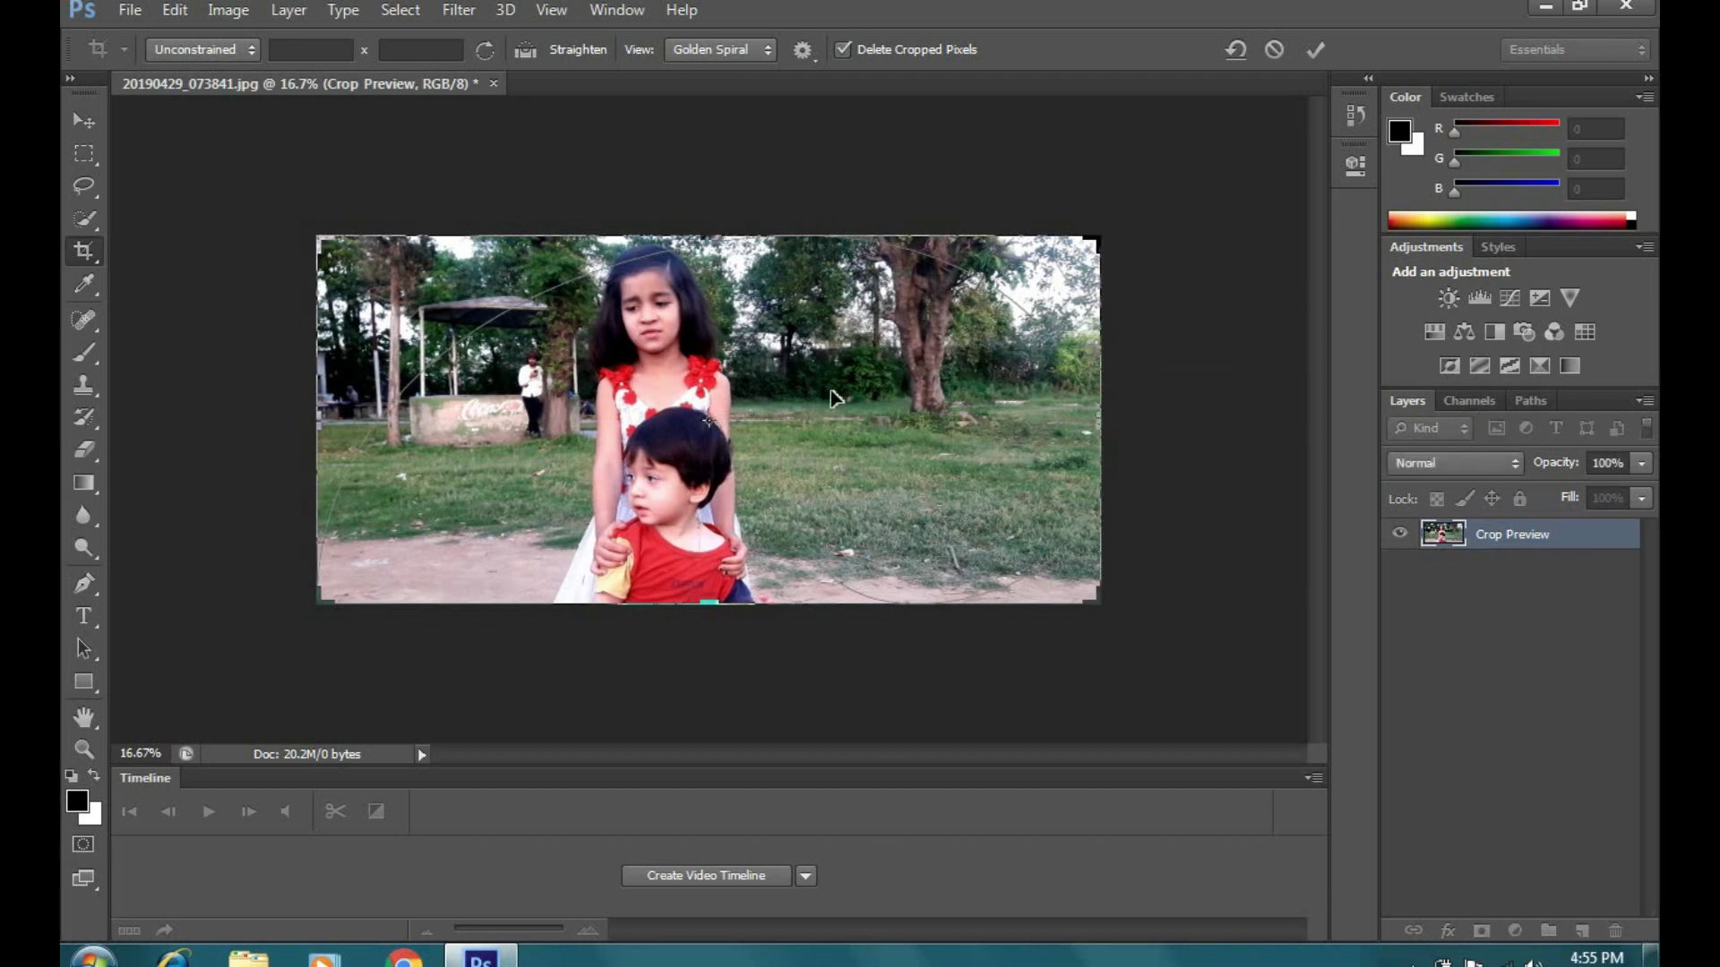
click(1279, 53)
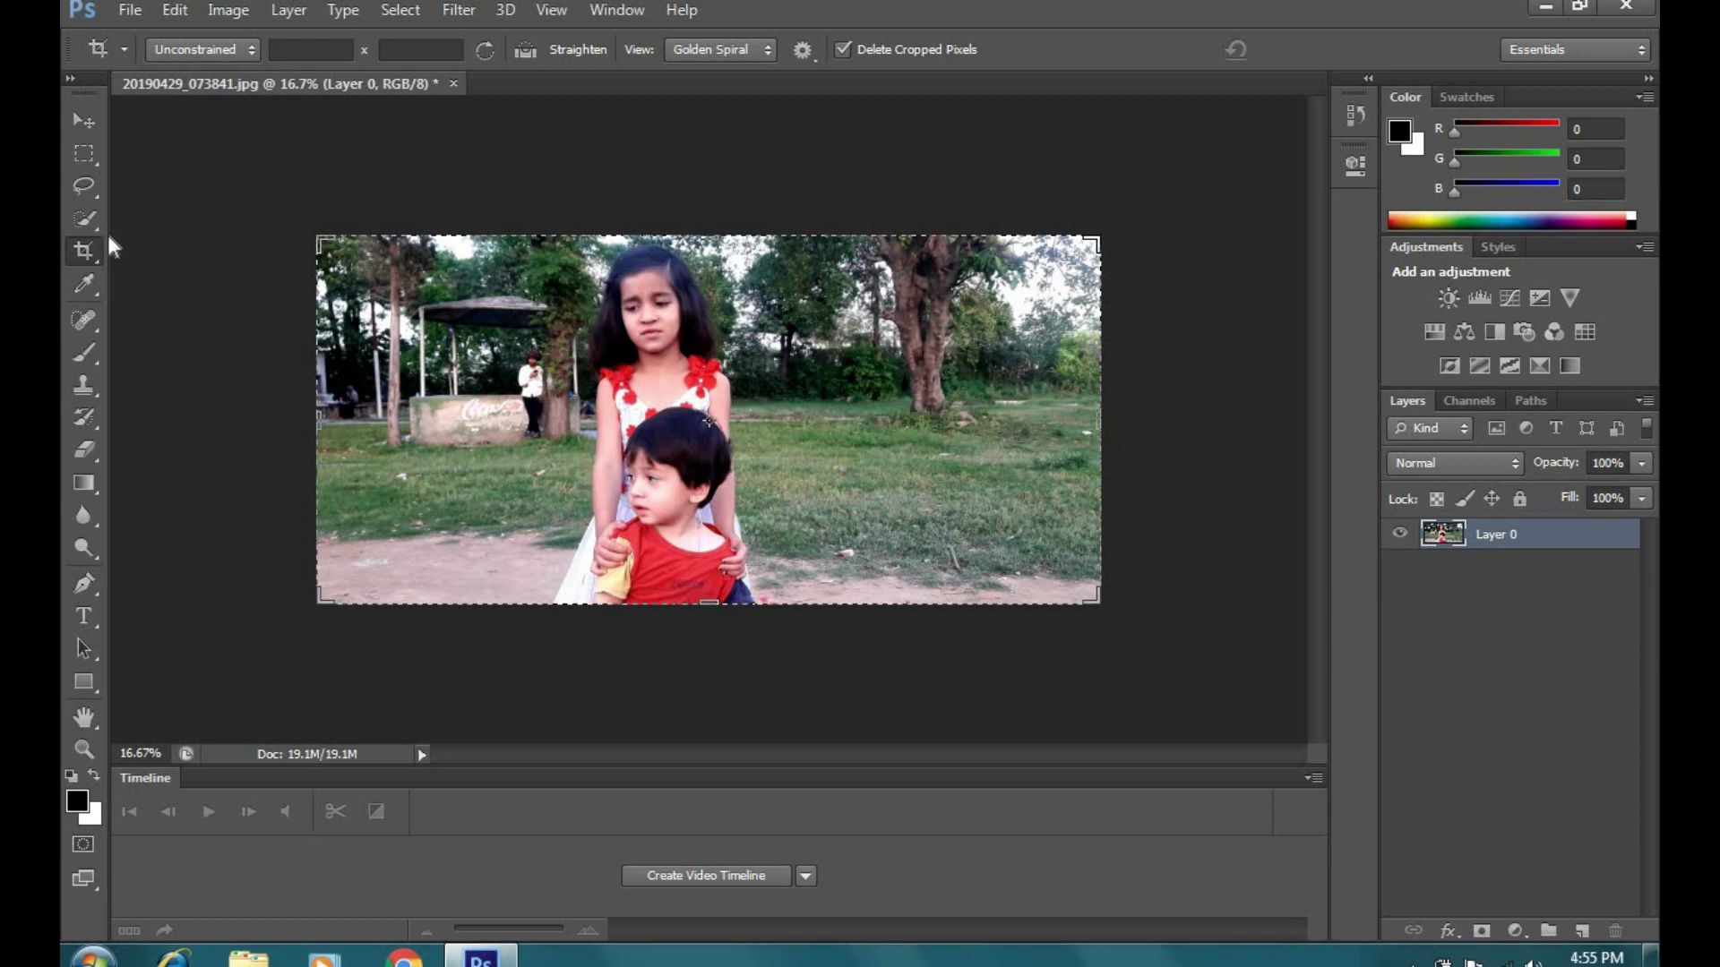
right_click(96, 264)
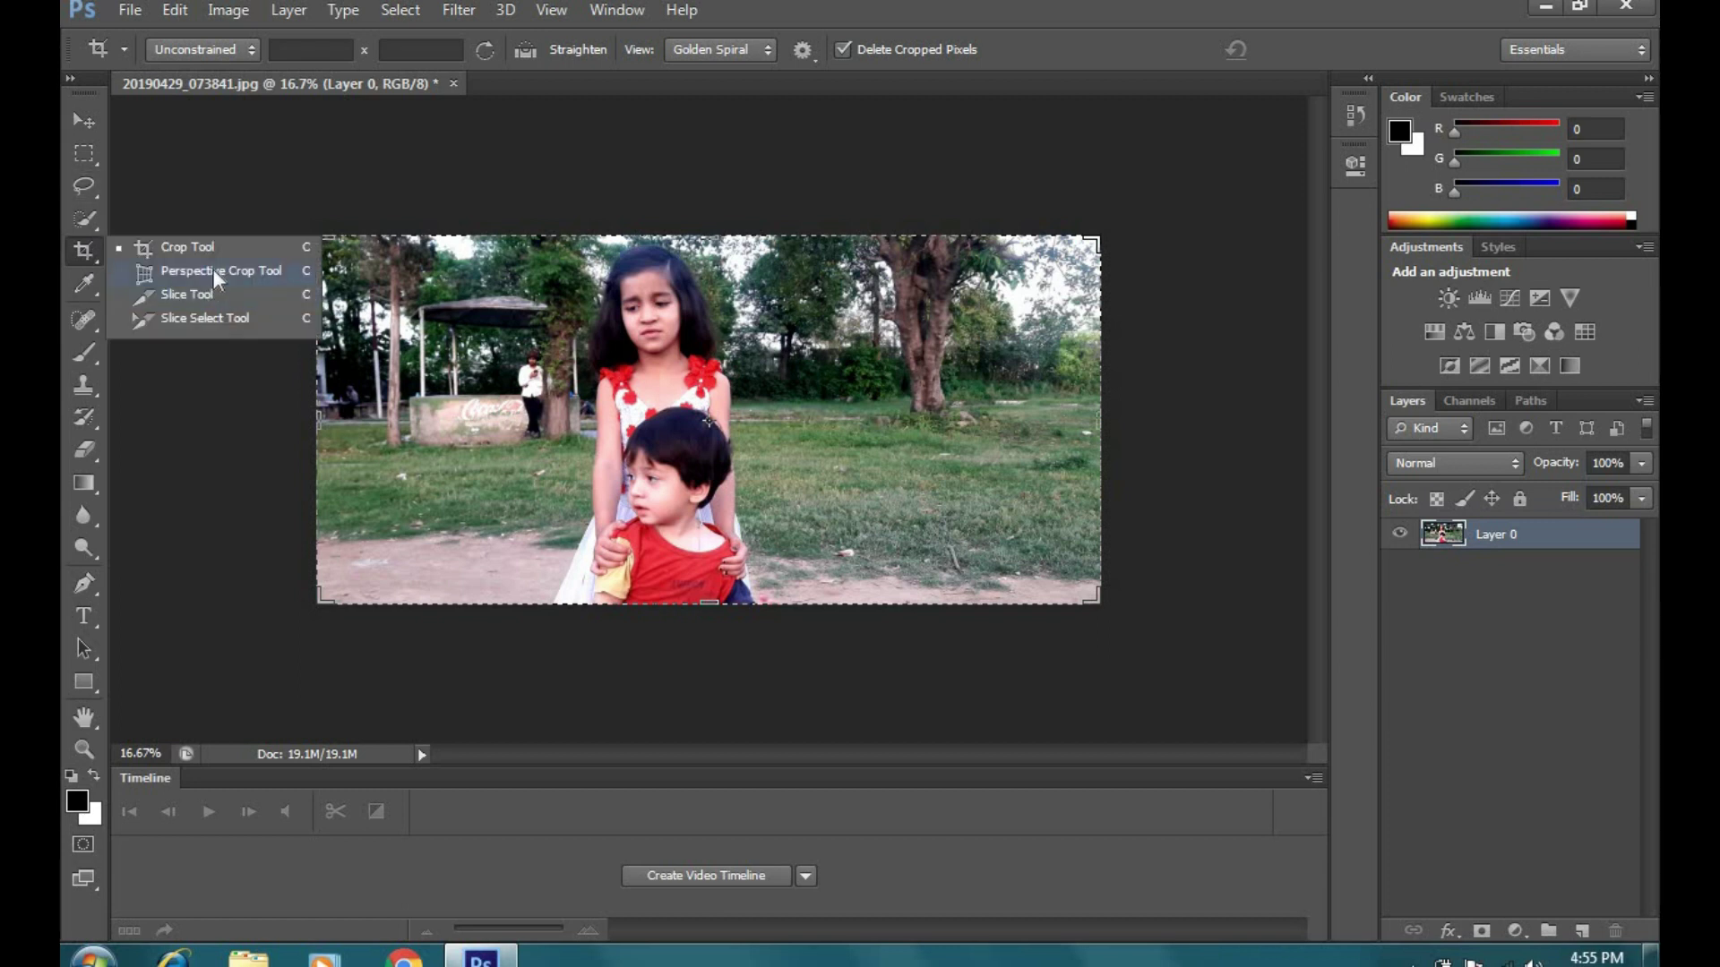
click(188, 247)
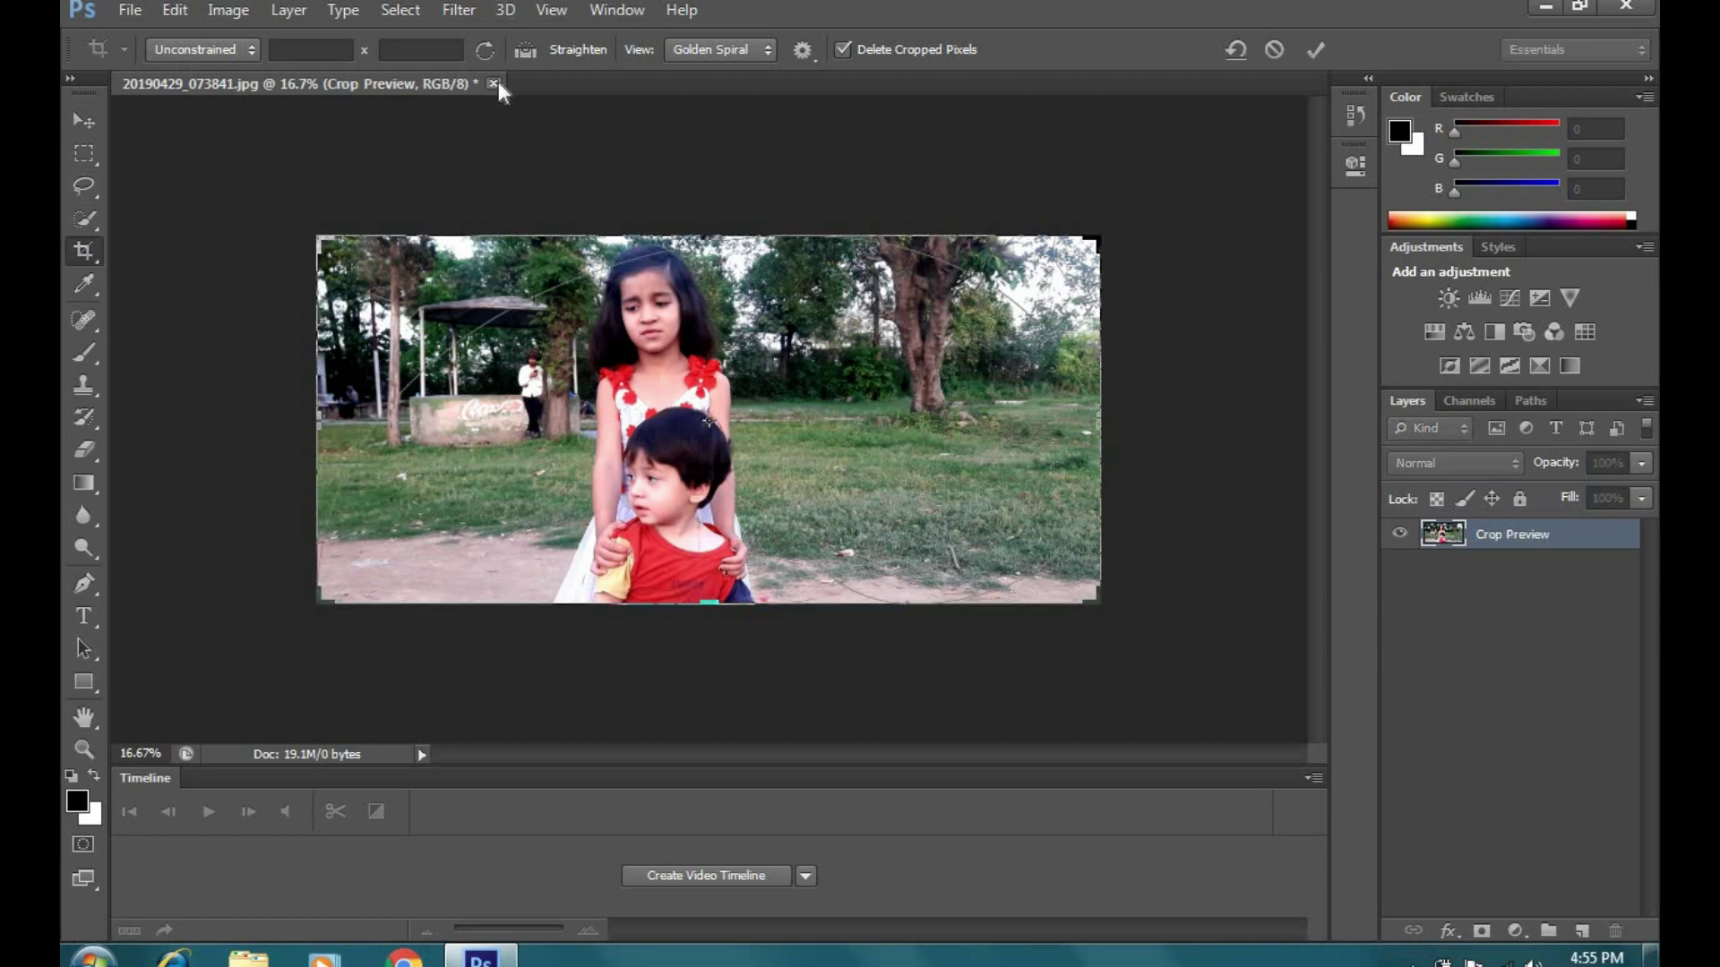
click(1317, 50)
click(130, 10)
Open 20200228_162359.jpg and switch to the Perspective Crop Tool, discarding the pending crop
click(144, 57)
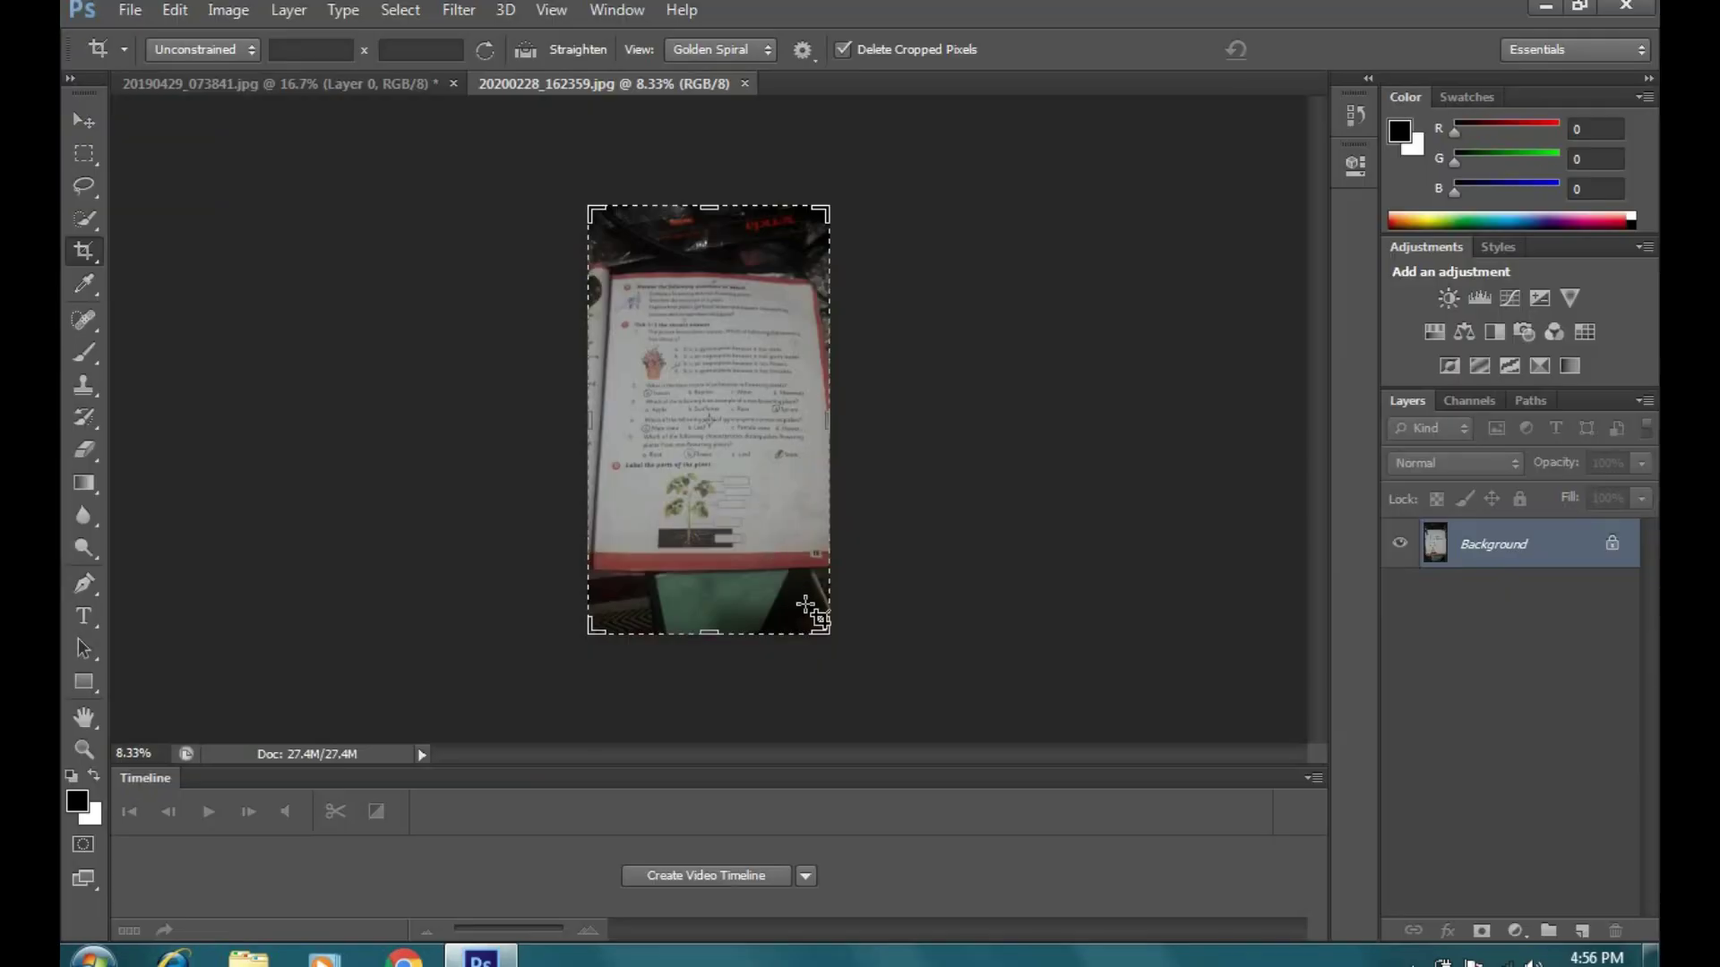
drag(819, 619, 826, 636)
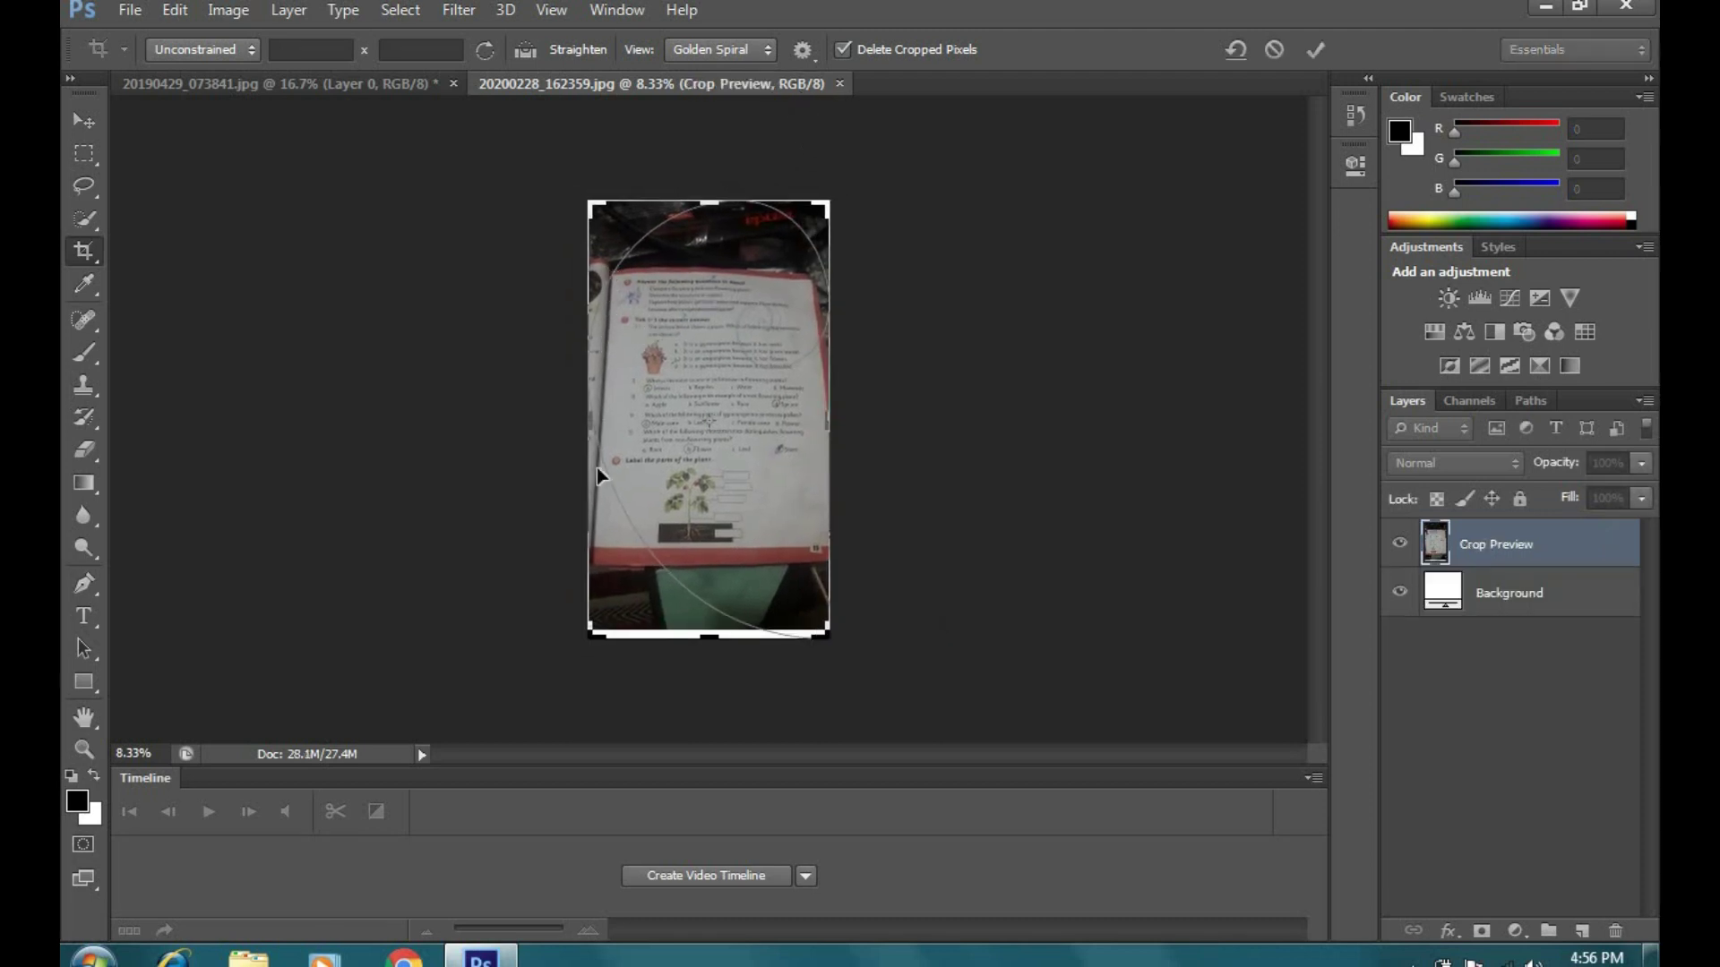
right_click(99, 255)
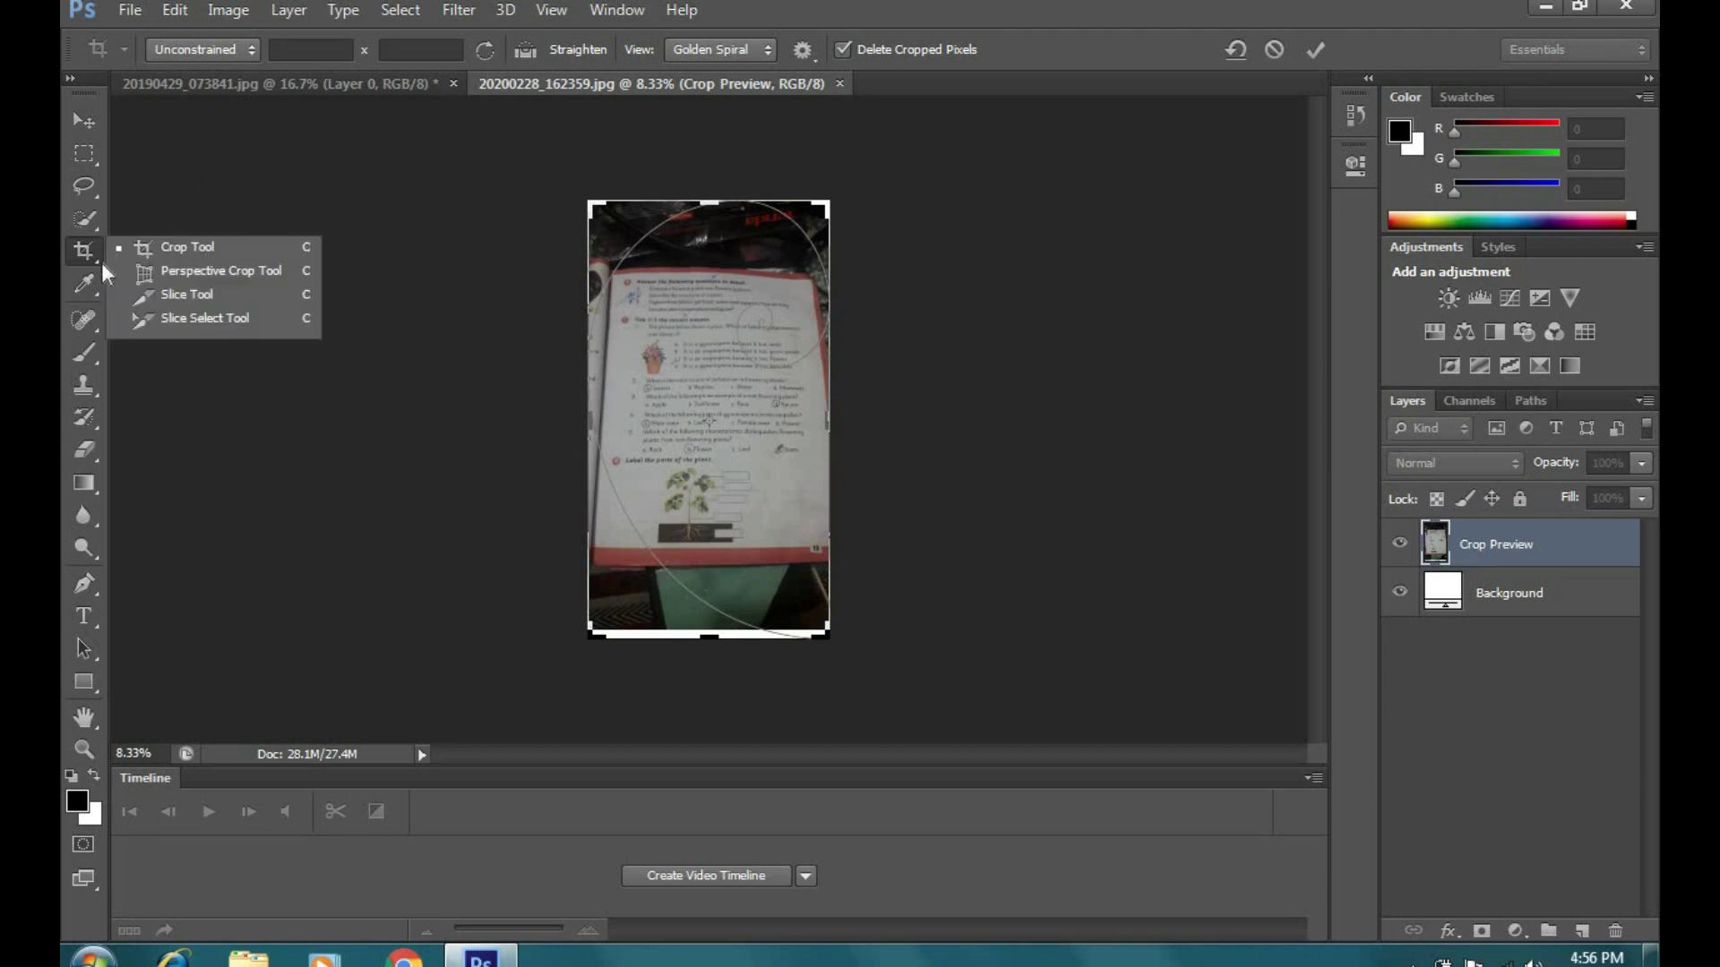
click(167, 271)
click(951, 358)
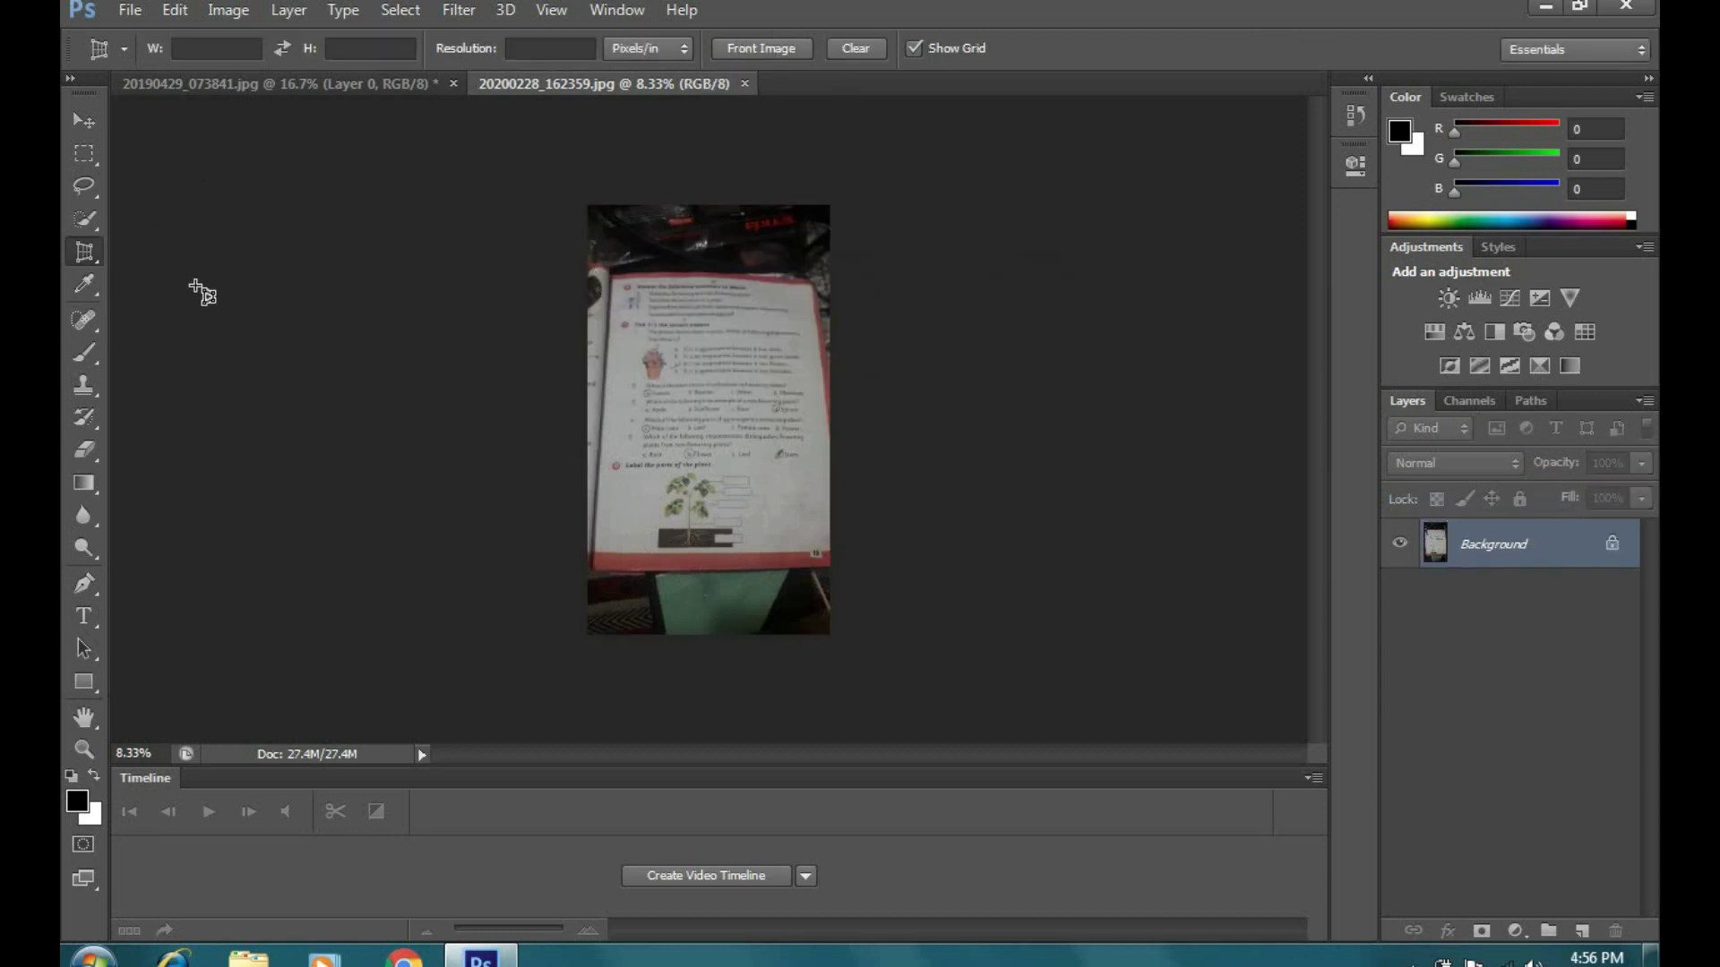
Mark the book page's four corners with the Perspective Crop Tool and apply the crop
right_click(98, 263)
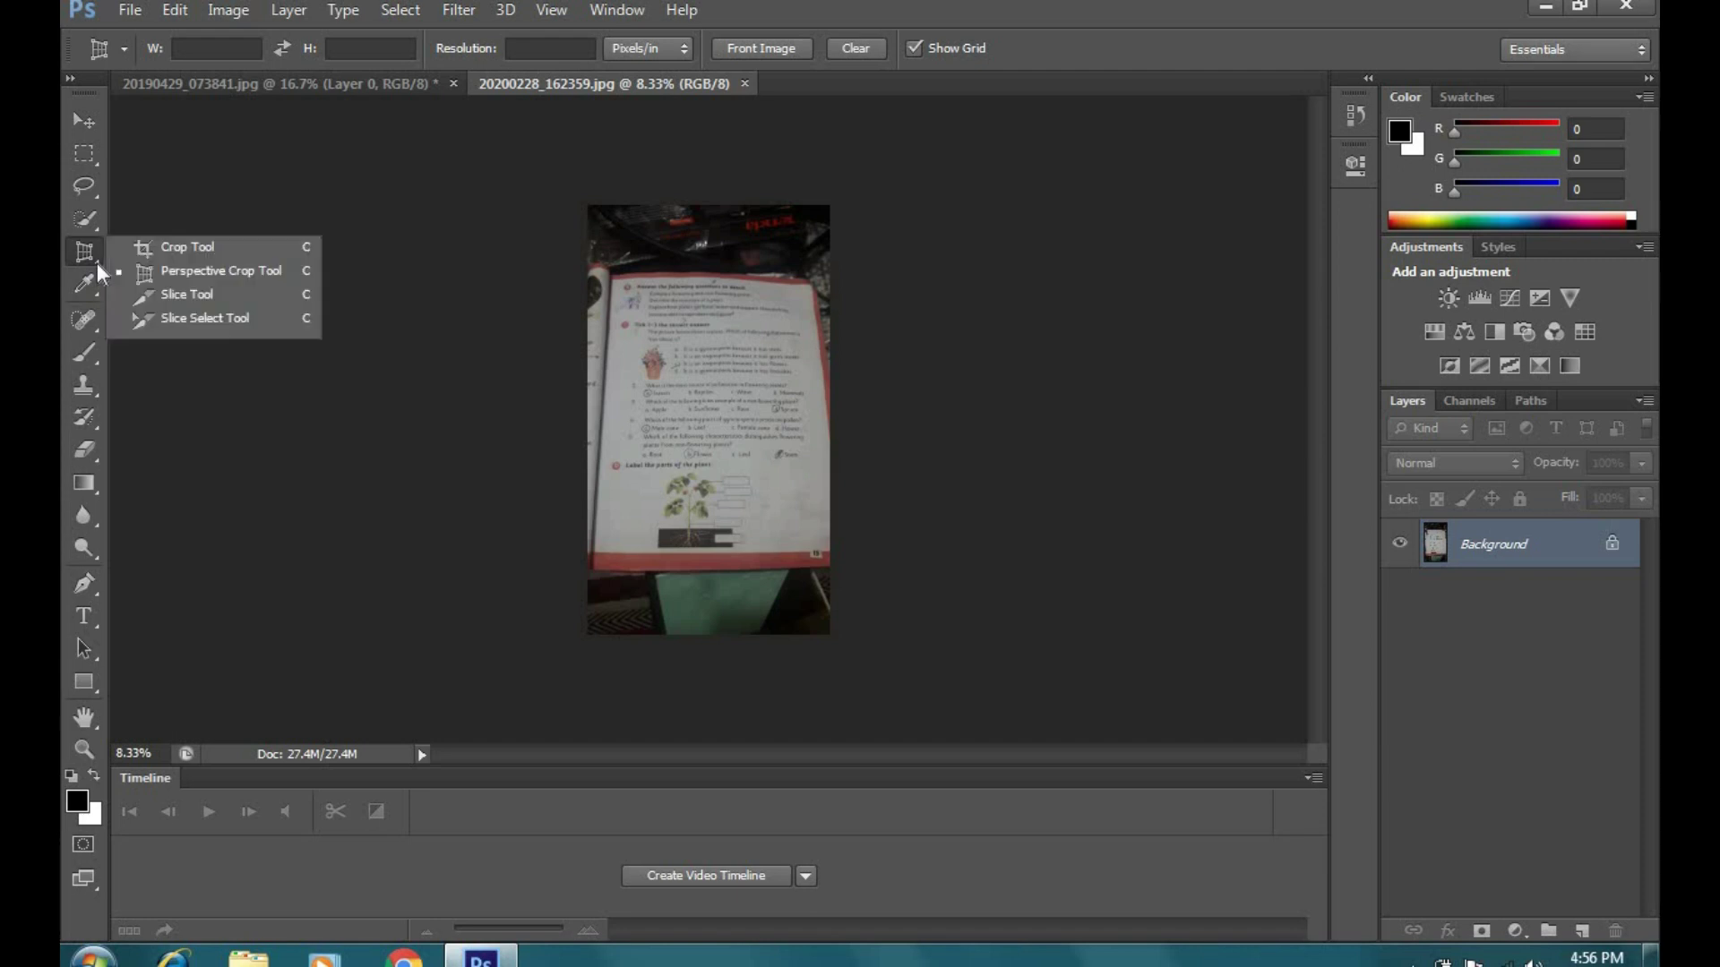
click(150, 278)
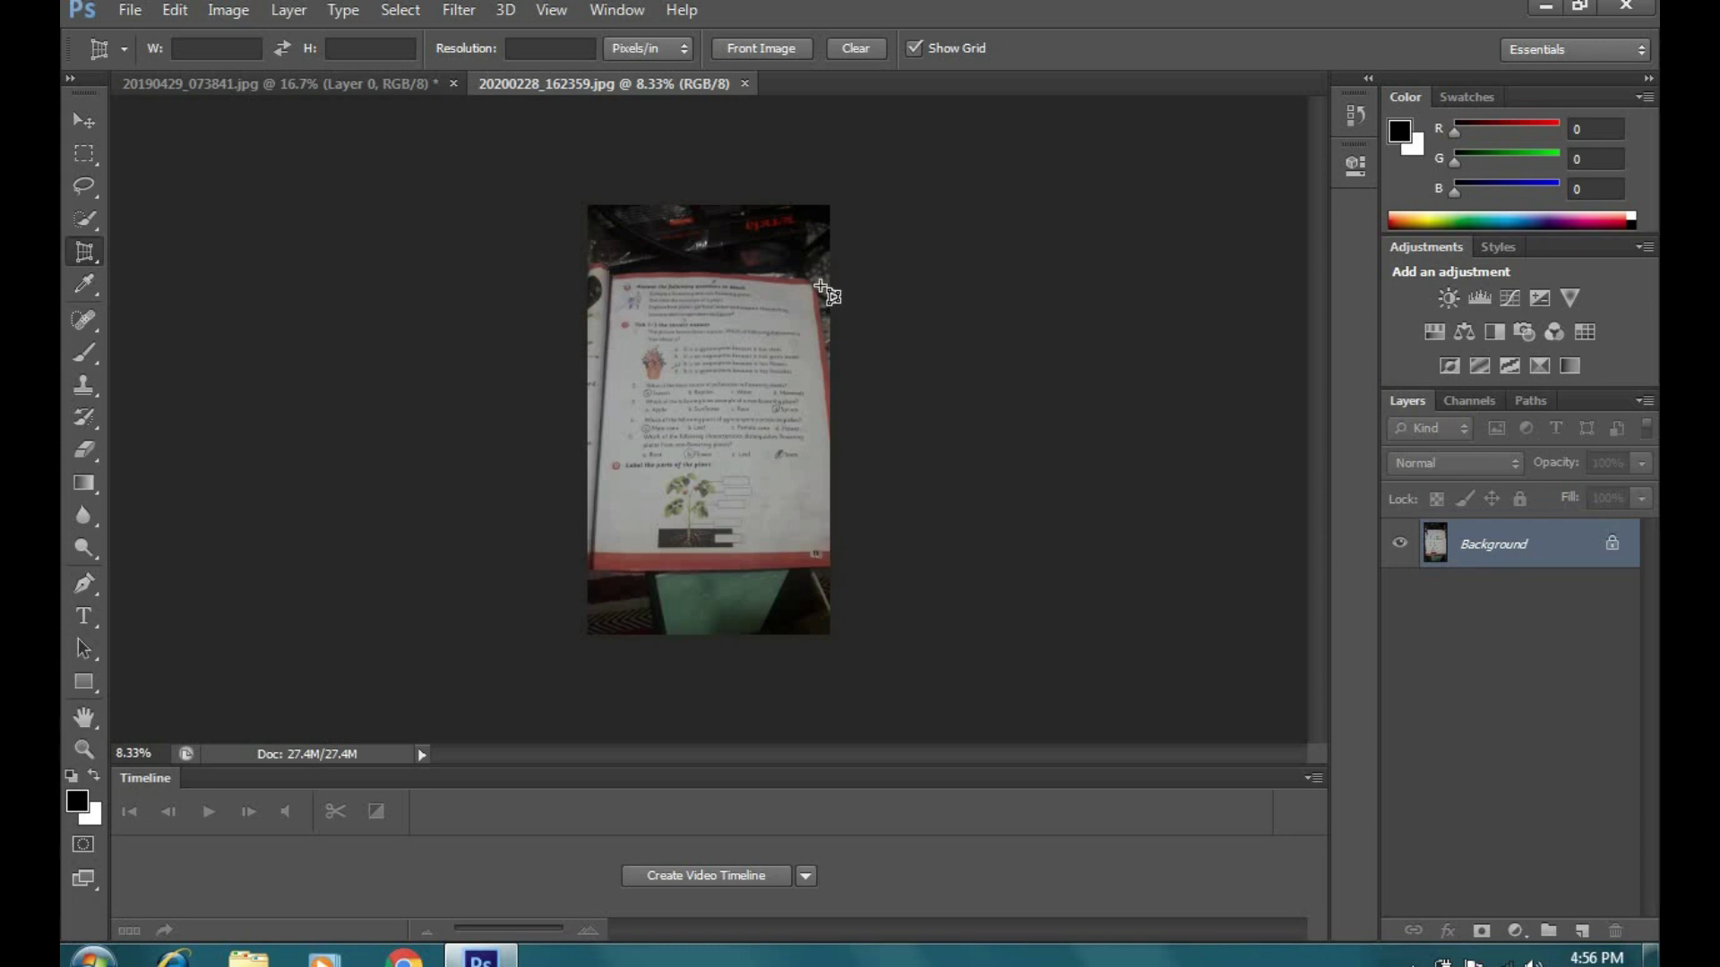
click(612, 276)
click(791, 279)
key(BackSpace)
click(810, 285)
click(822, 556)
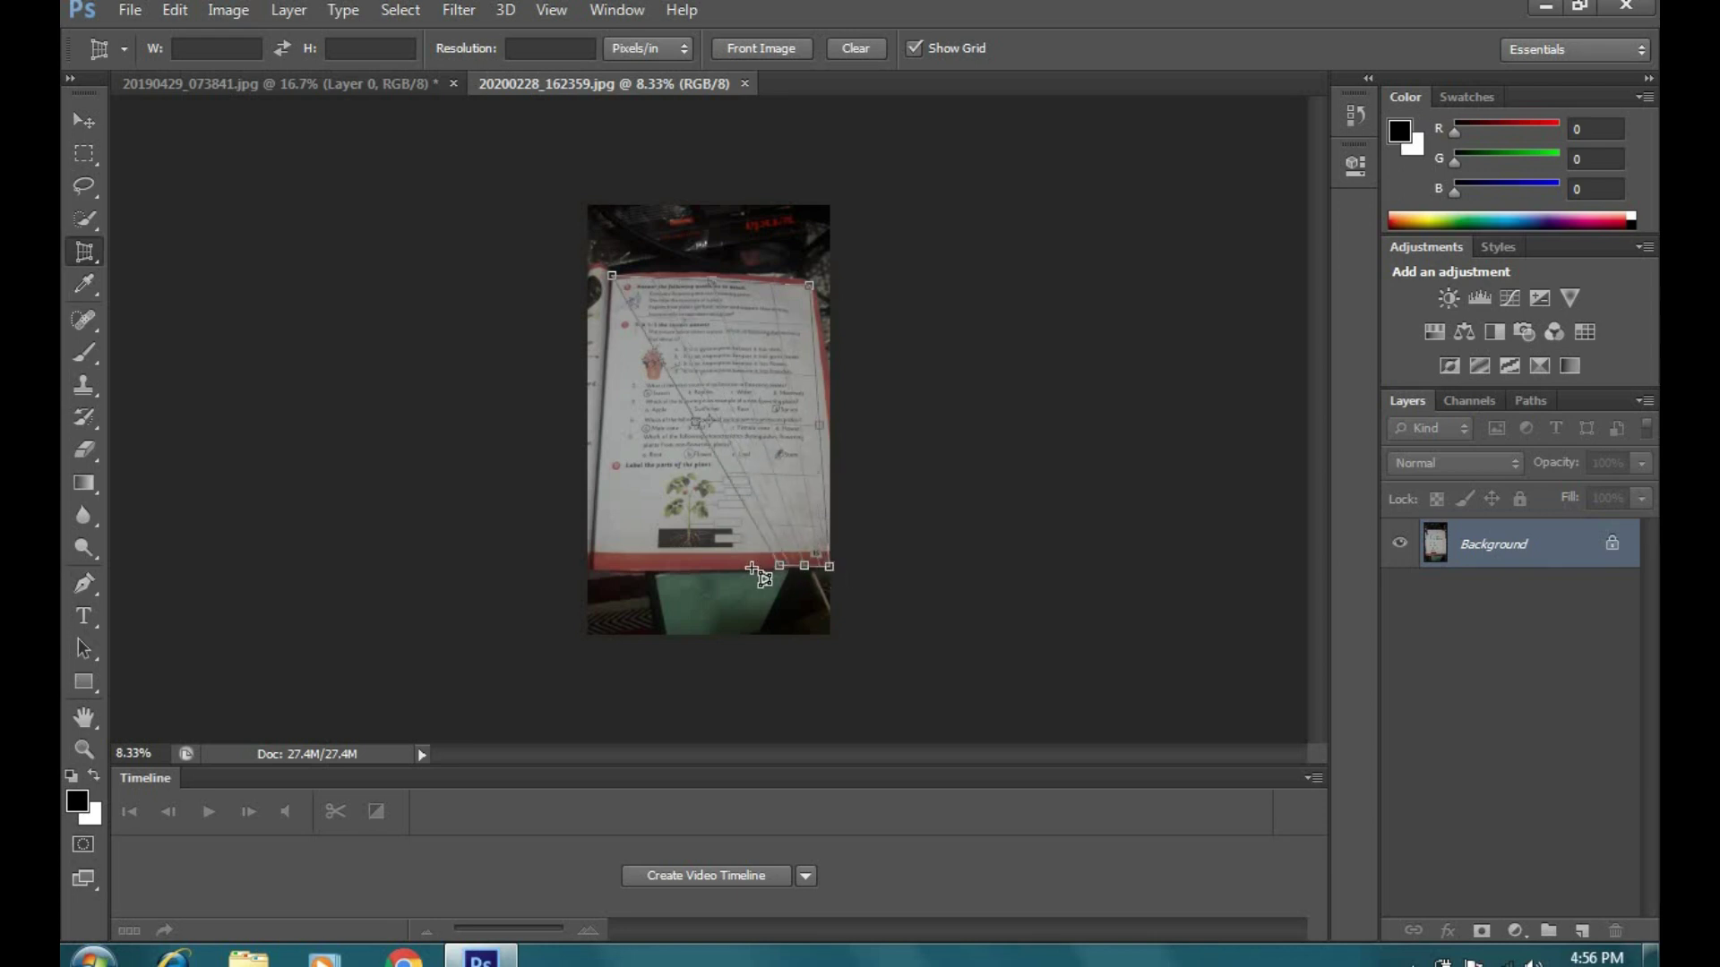
click(589, 567)
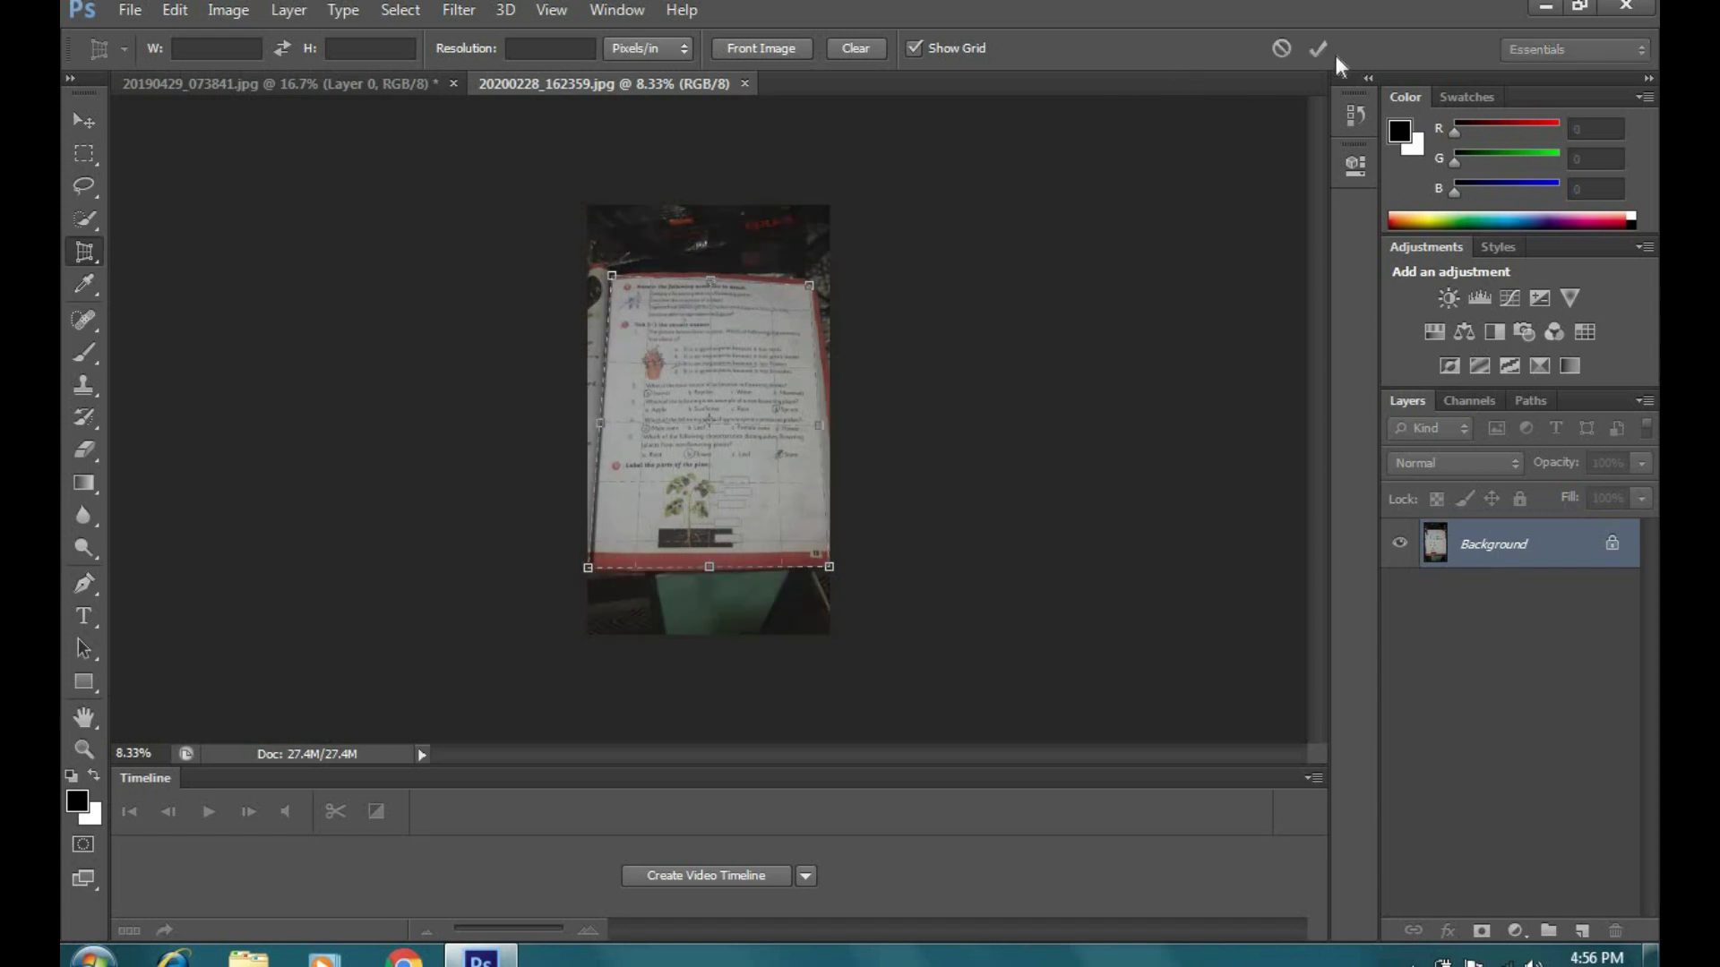
click(1319, 48)
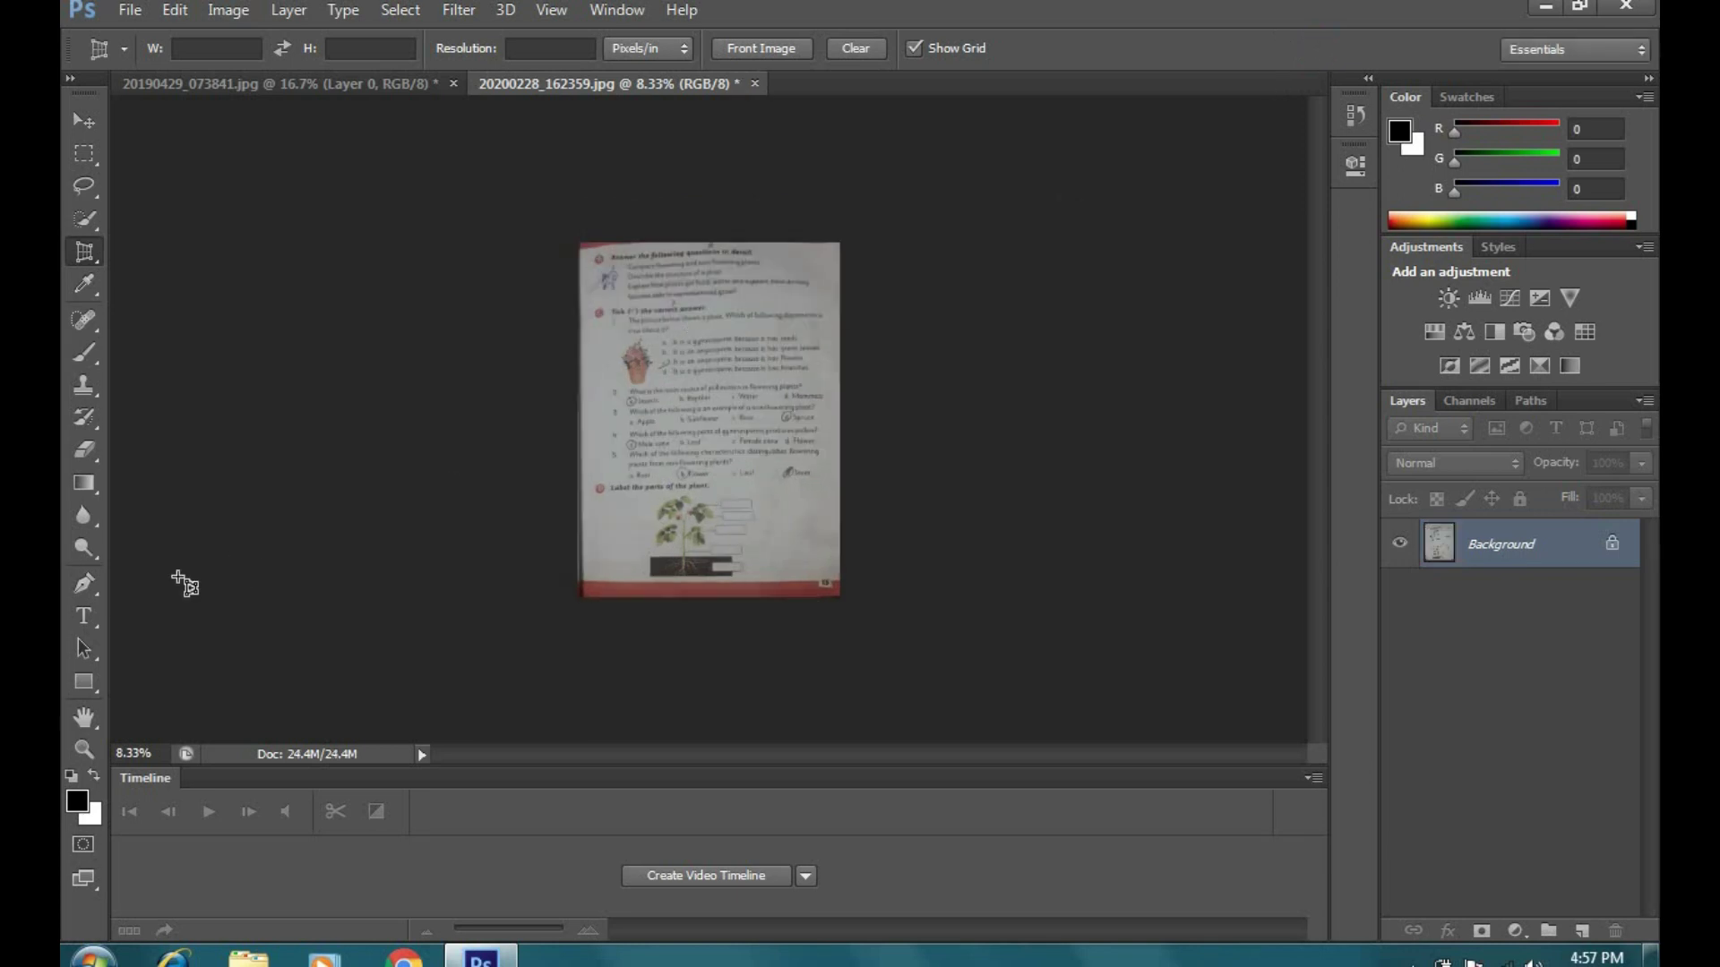
Zoom in twice, then outline a small four-corner perspective crop left of the page
key(z)
click(714, 383)
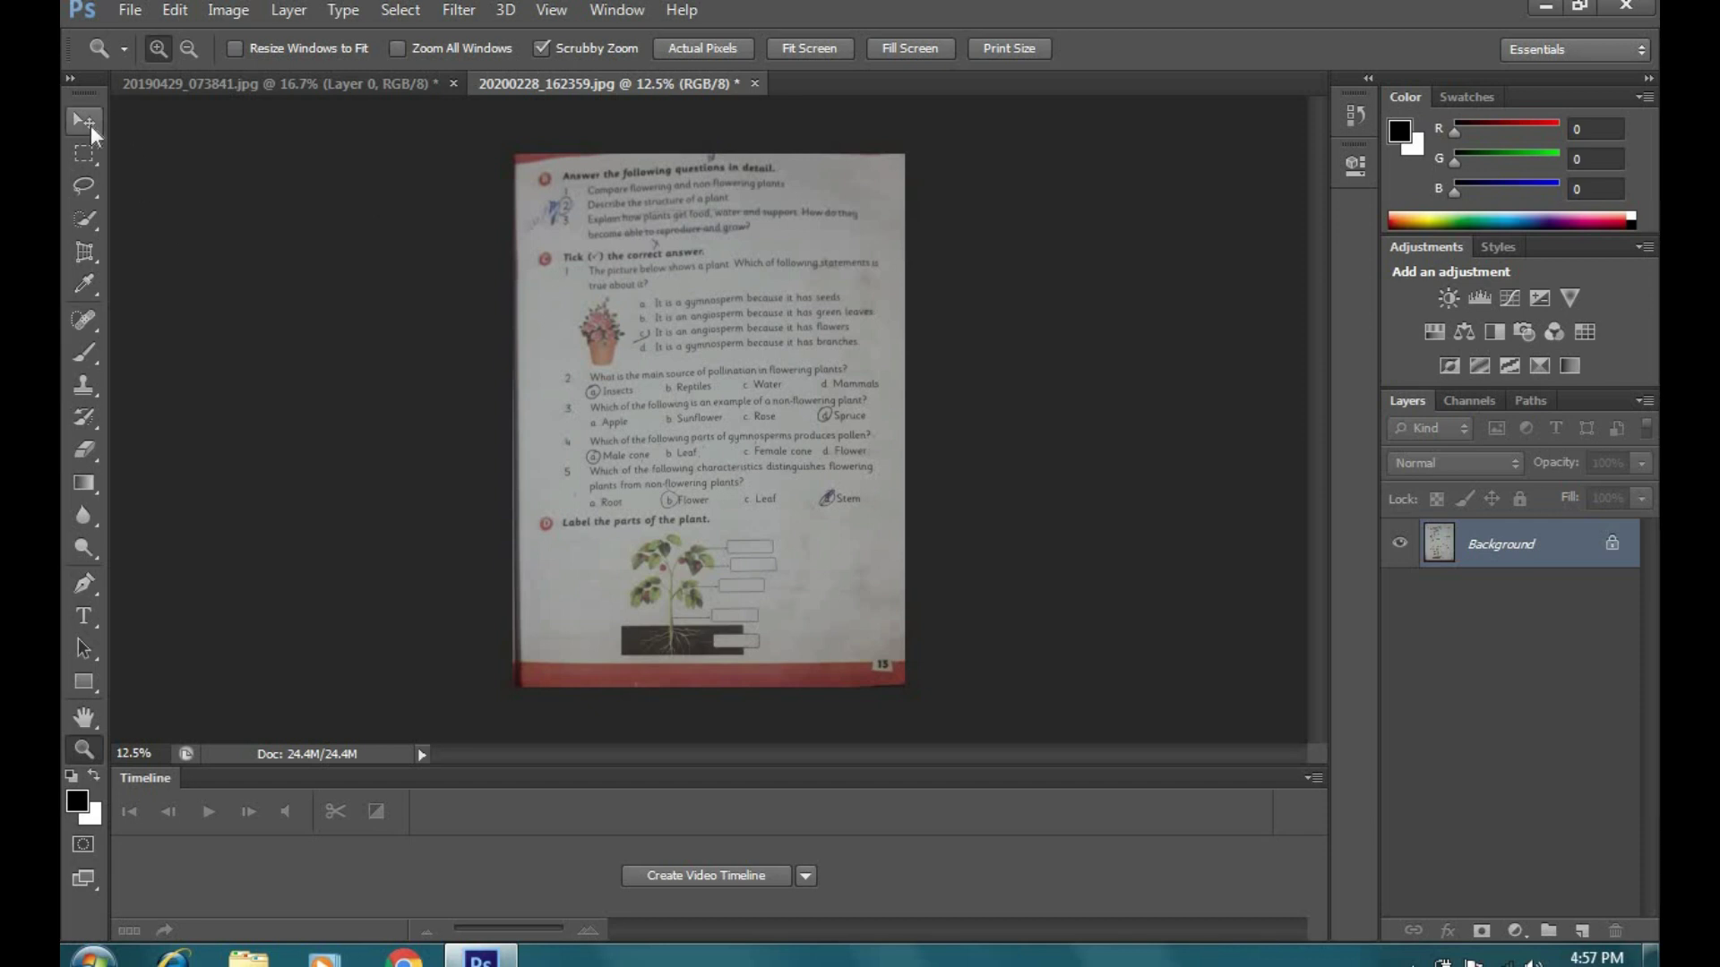
click(730, 412)
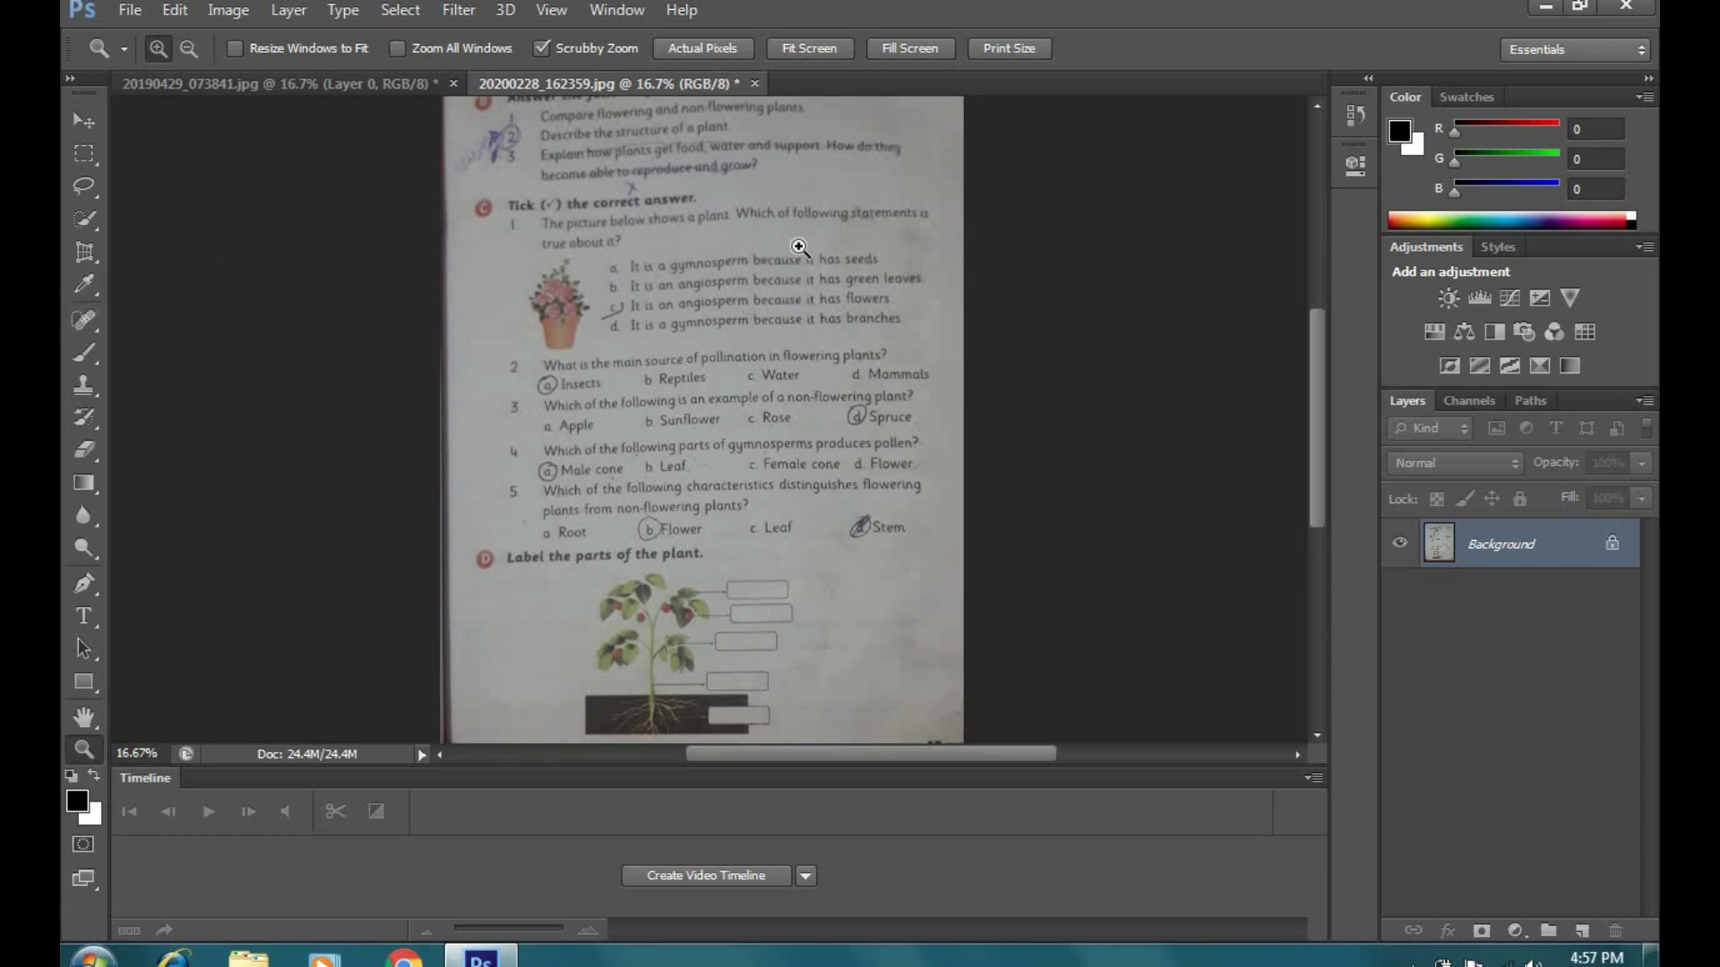
key(c)
click(310, 464)
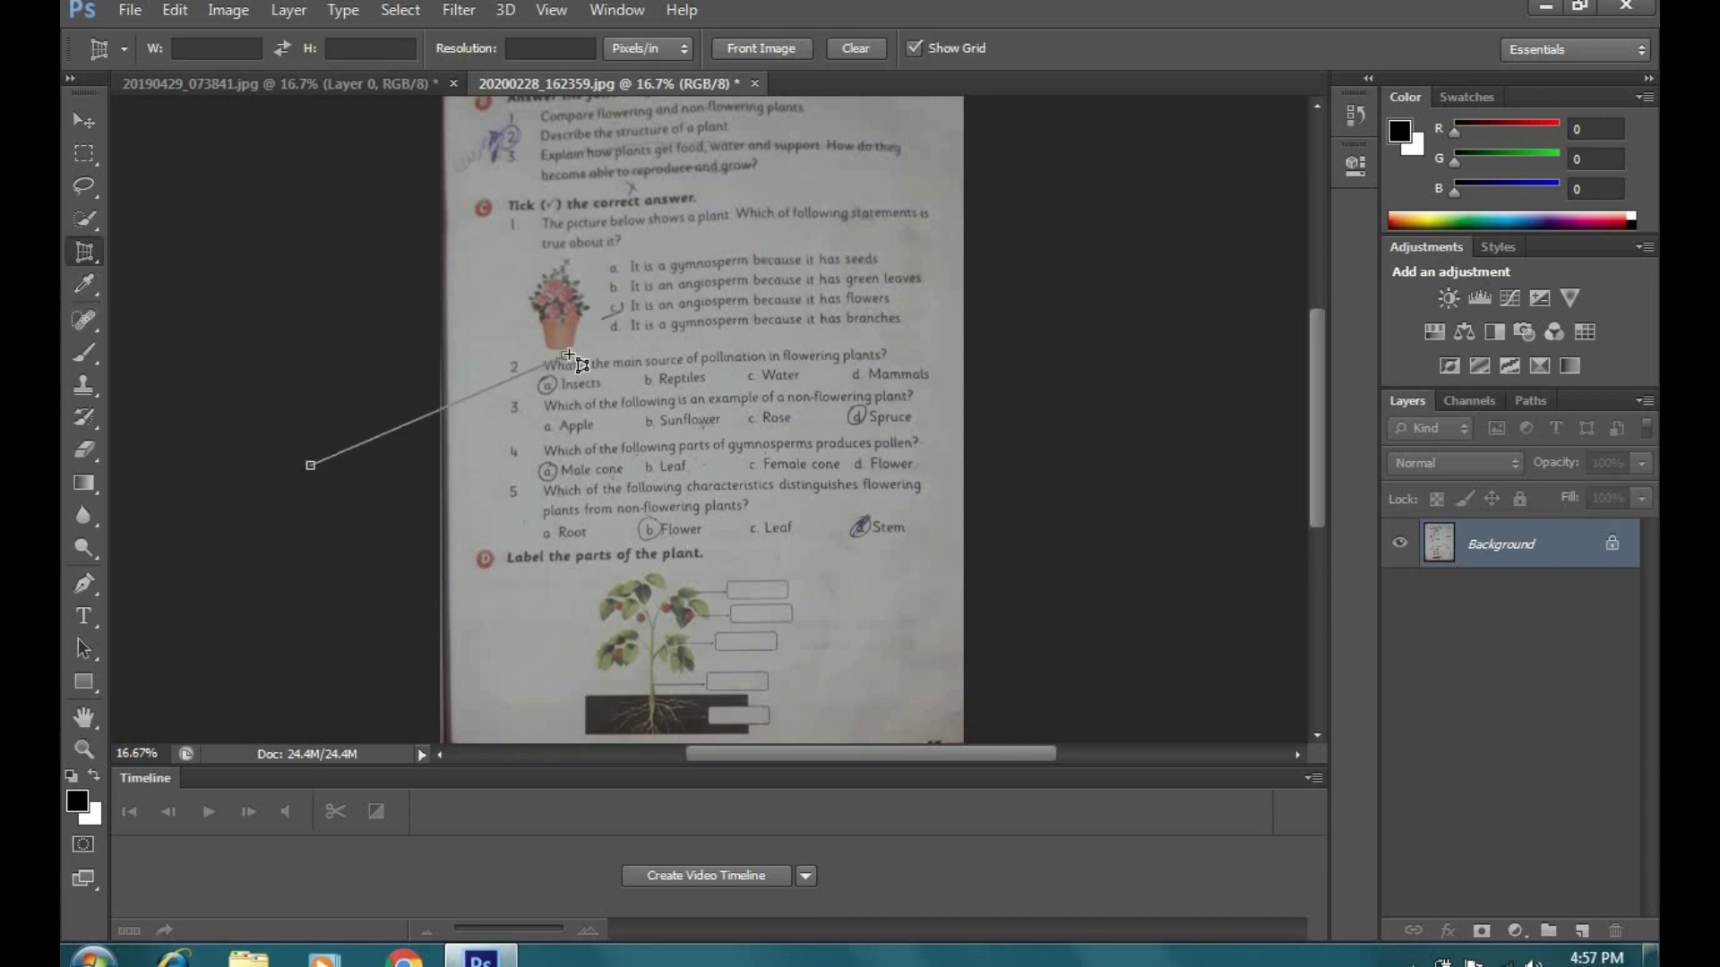
click(395, 381)
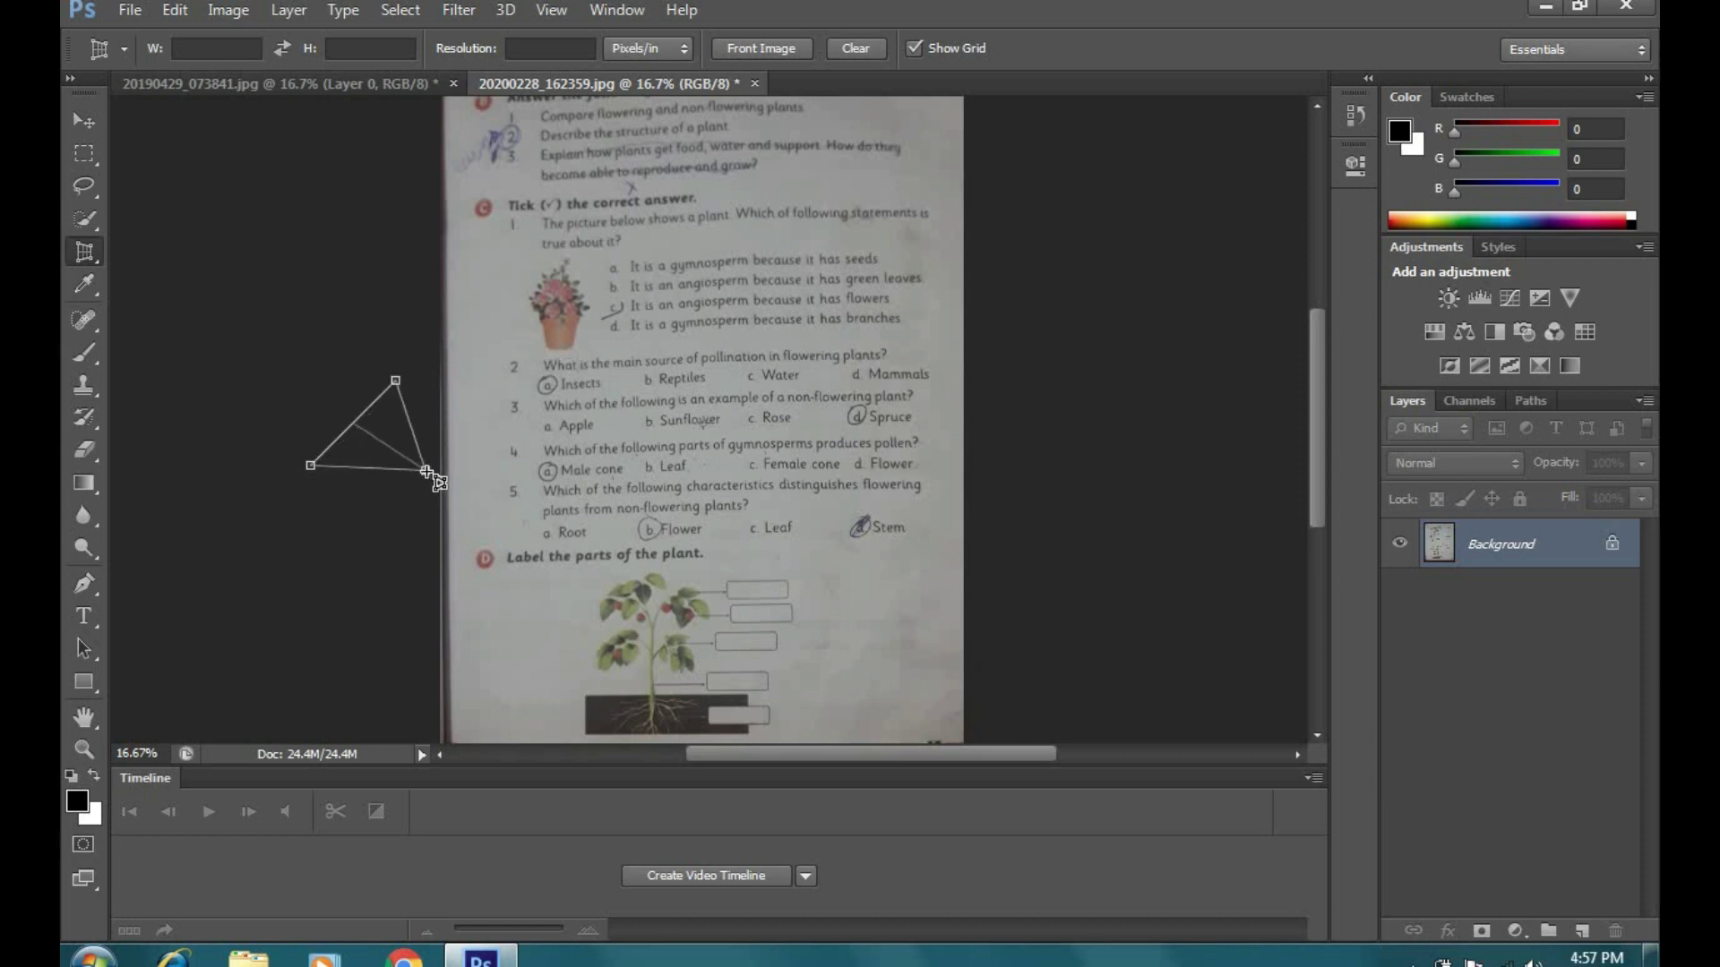
click(426, 469)
click(360, 524)
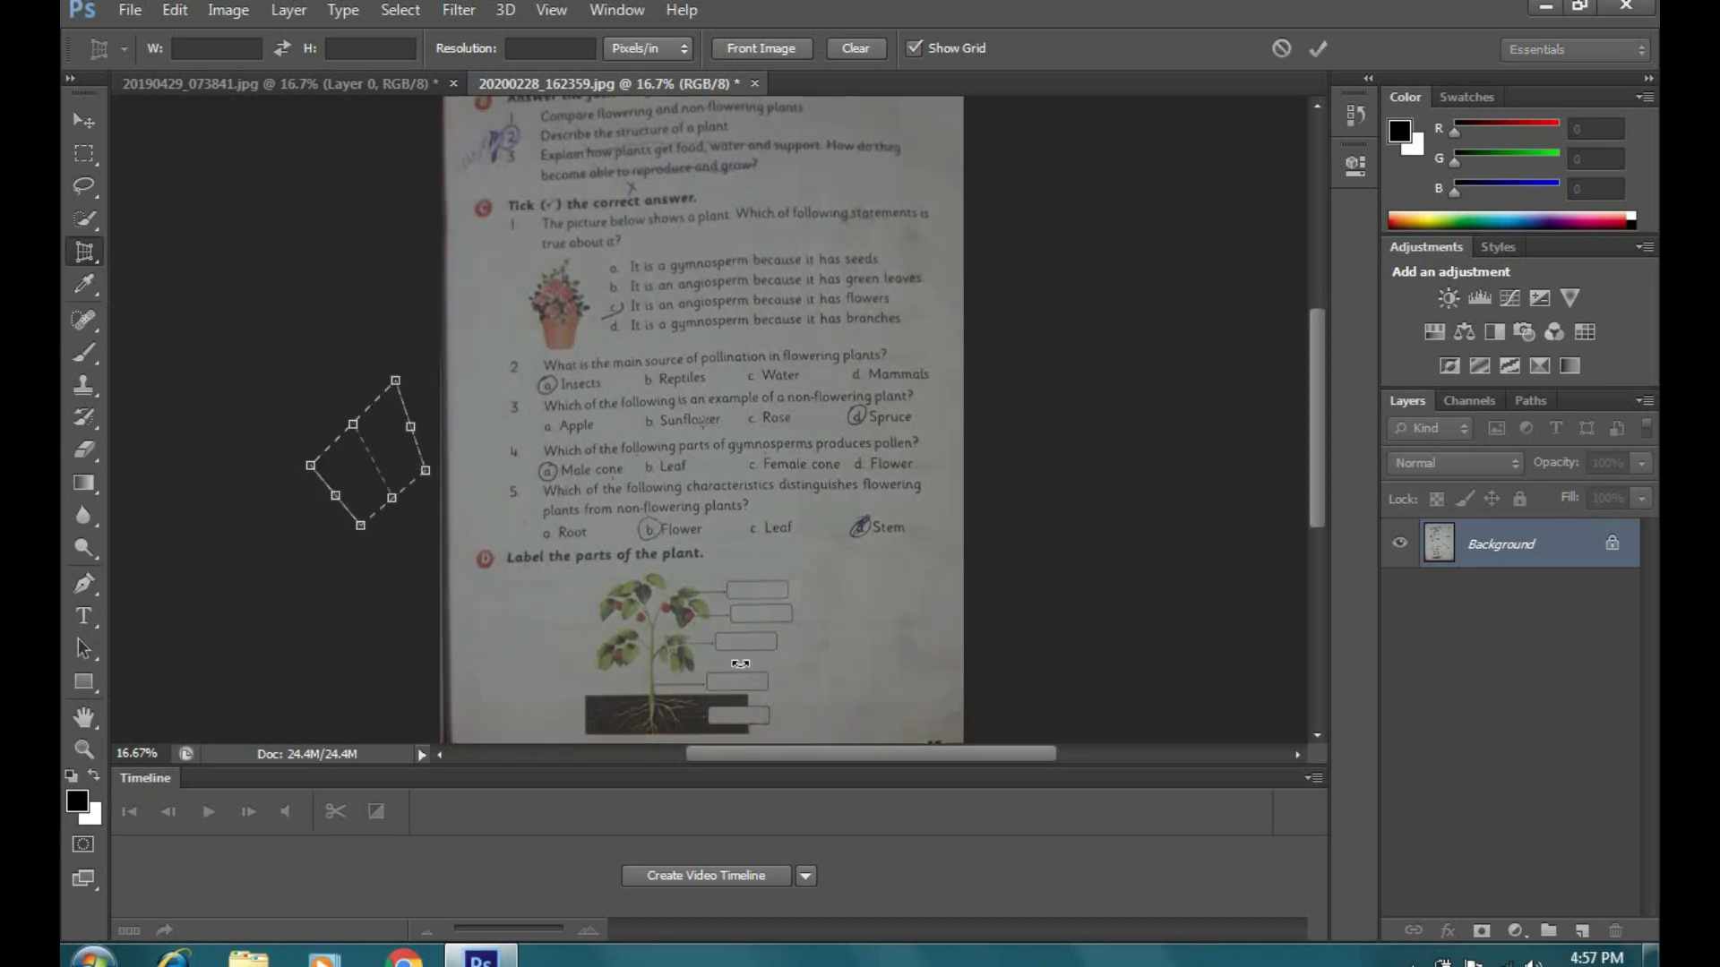